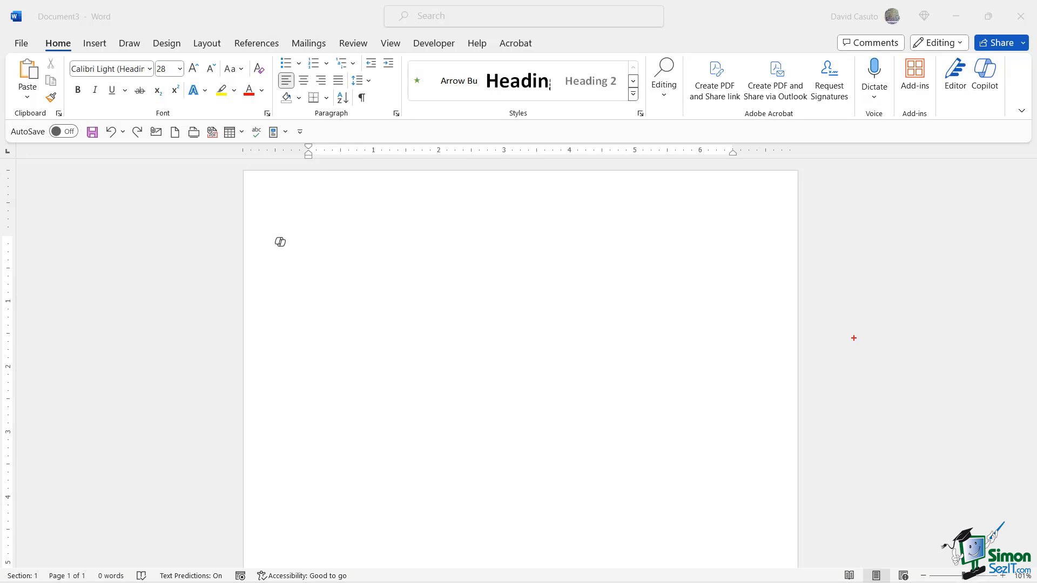
Step: Paste the landscape architect career prompt into Draft with Copilot and generate a 350-word article
drag(969, 99, 854, 255)
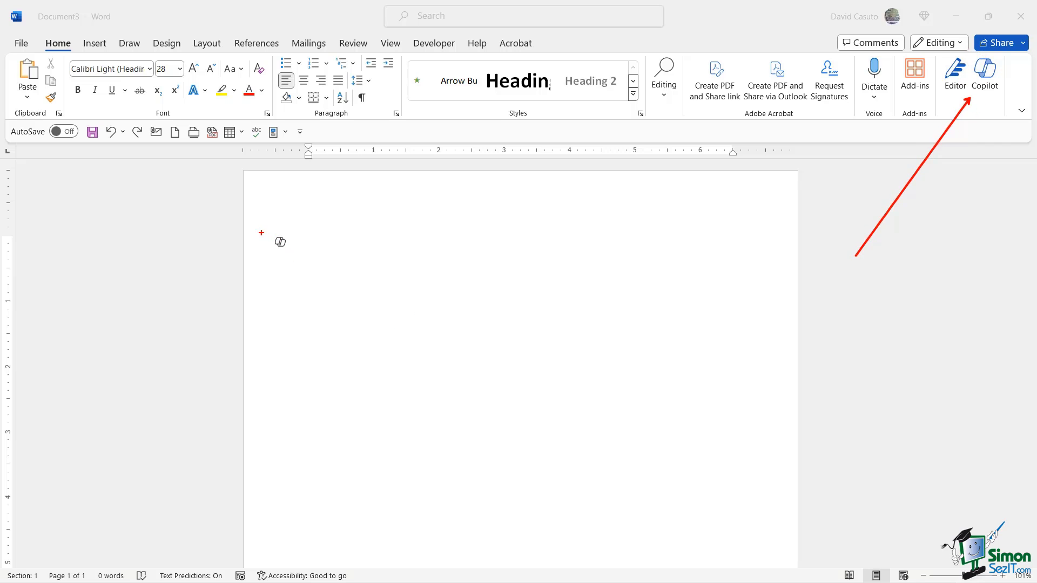
drag(261, 229, 304, 262)
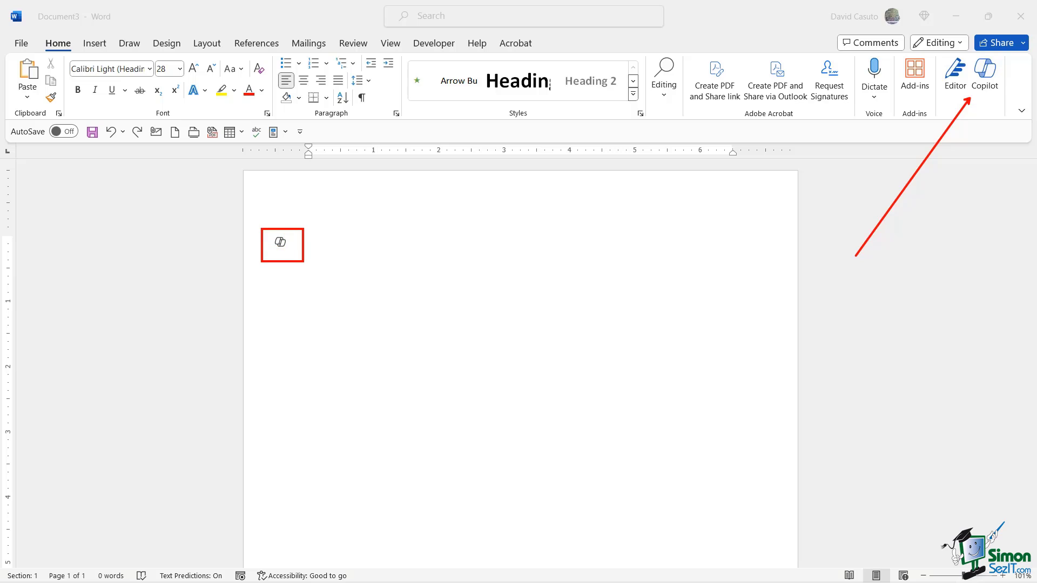
click(280, 244)
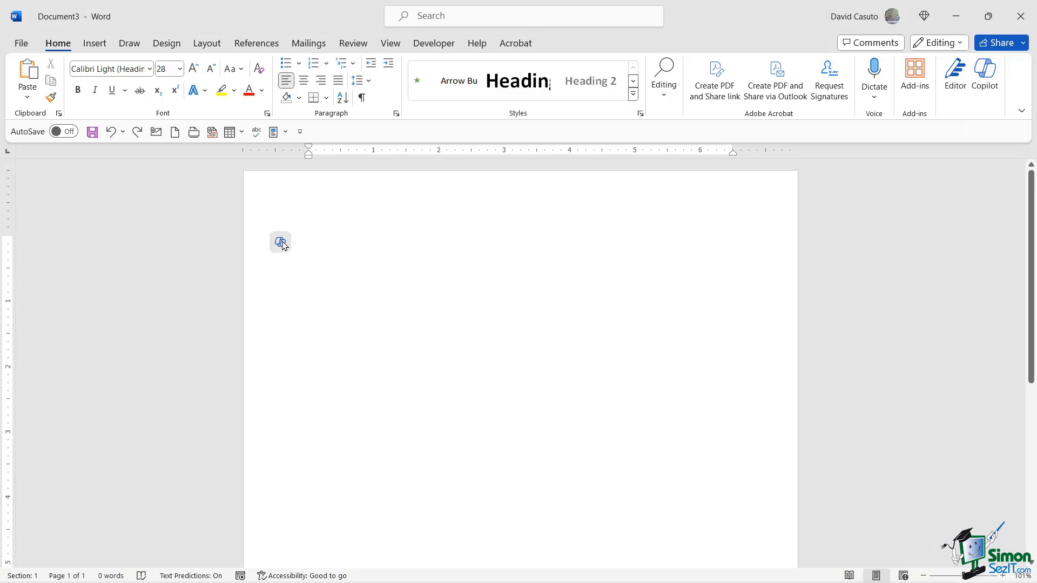
click(281, 242)
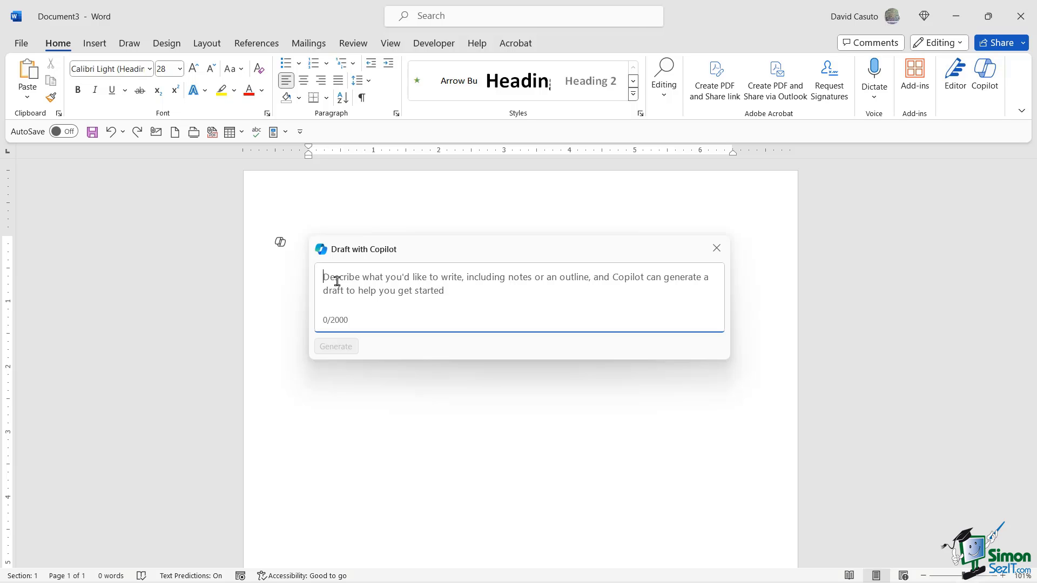
text(Create a 350 word article on on how to start a career as as landscape architect.)
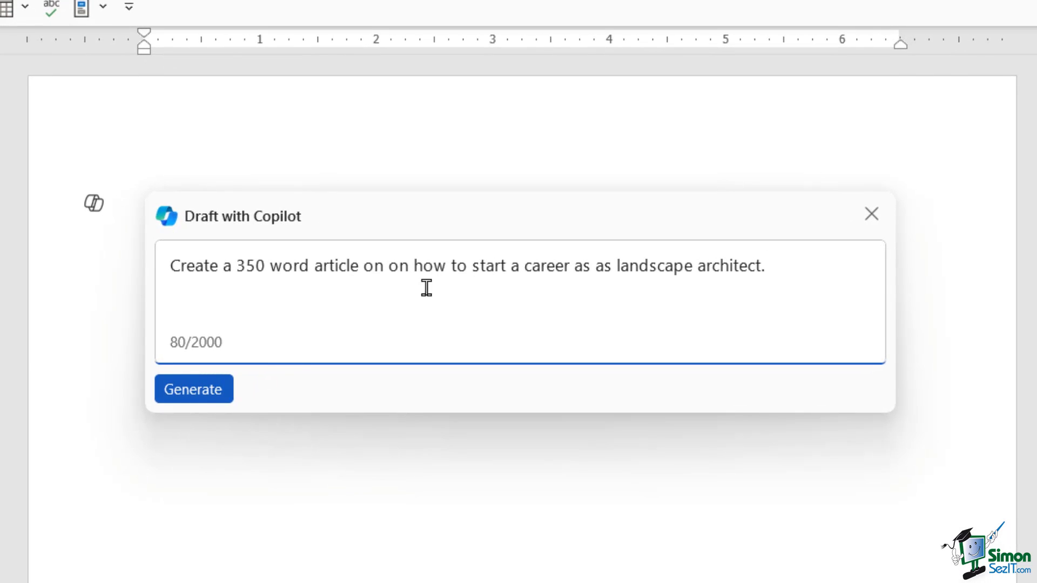
click(193, 390)
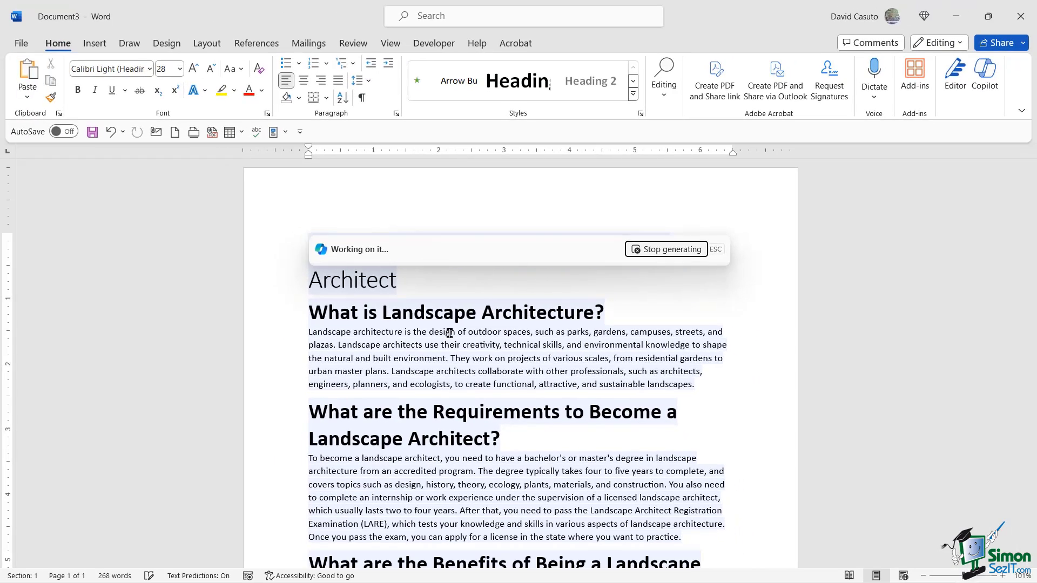
scroll(449, 329, down, 2)
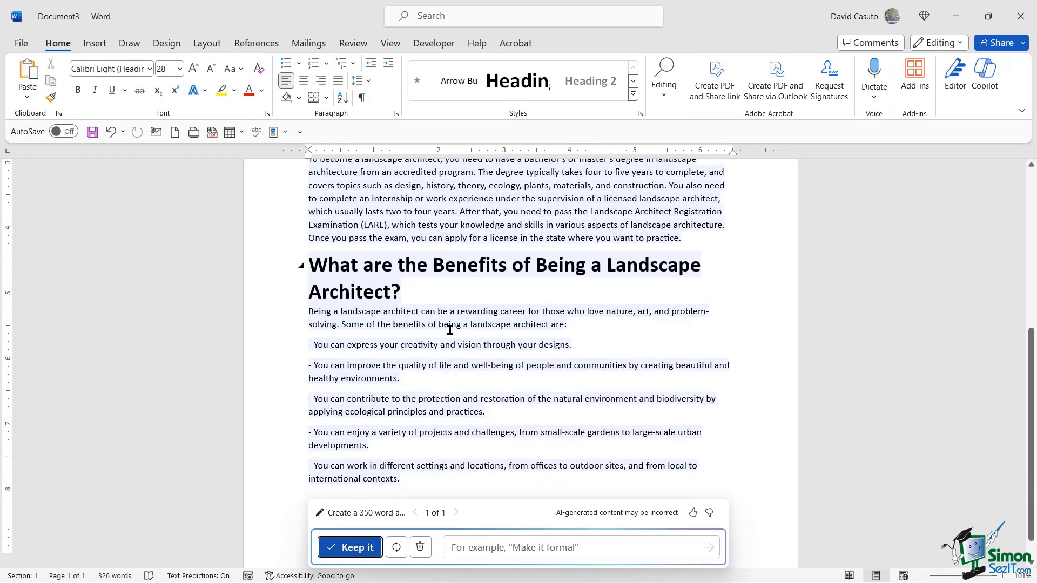
scroll(450, 330, up, 4)
scroll(450, 329, down, 2)
scroll(450, 329, down, 2)
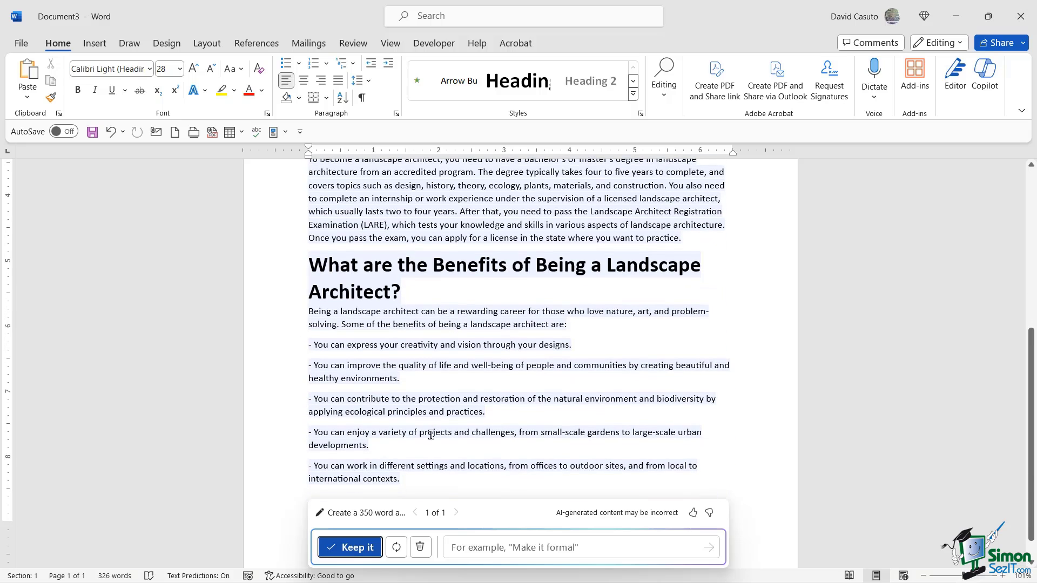
Step: Ask Copilot to 'Make it more fun and detailed' to regenerate the landscape article
click(466, 550)
text(Make it)
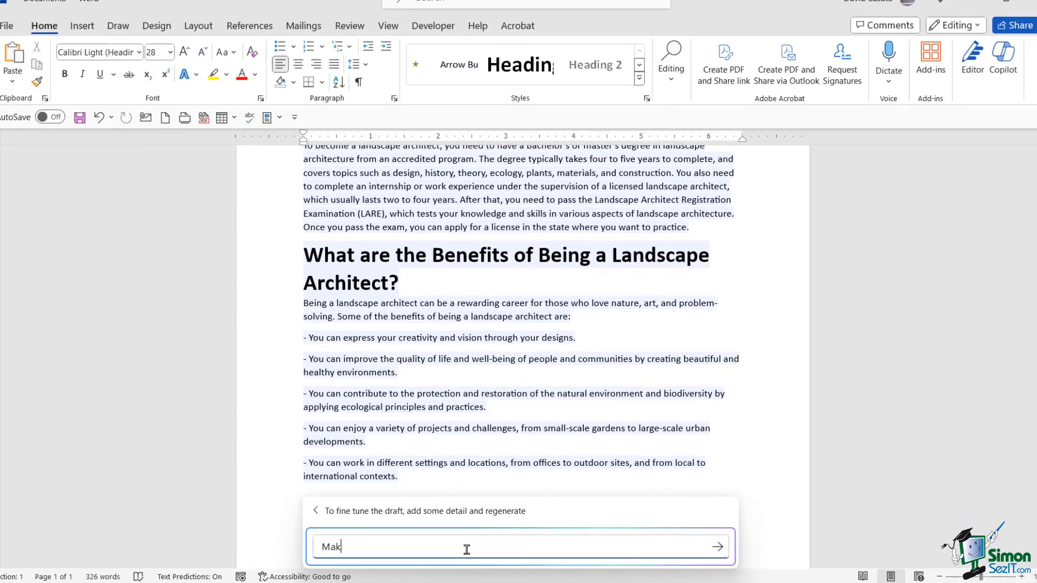
text( more p)
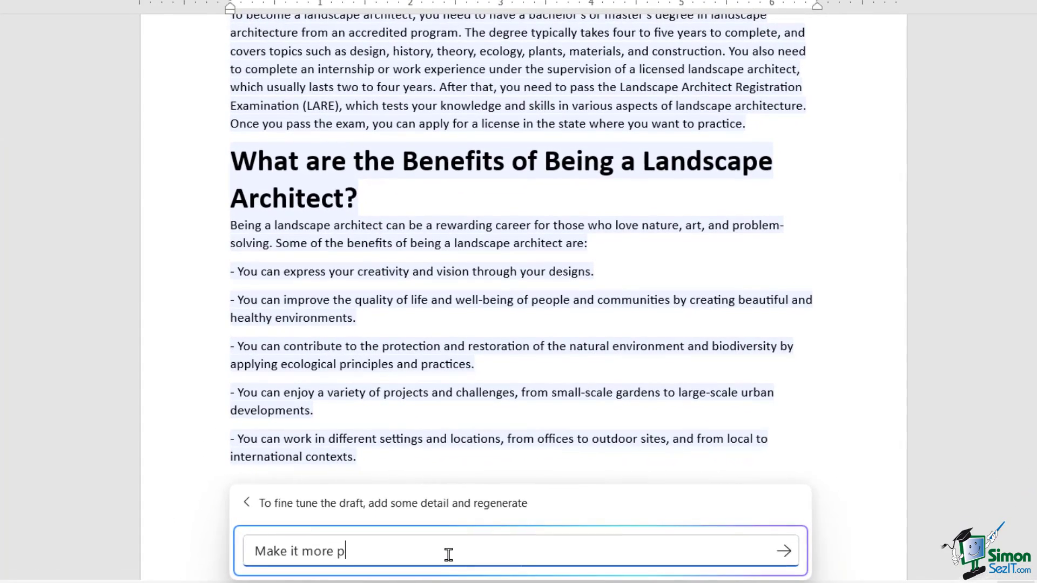
key(BackSpace)
text(fun and )
text(detaile)
key(BackSpace)
key(BackSpace)
text(led)
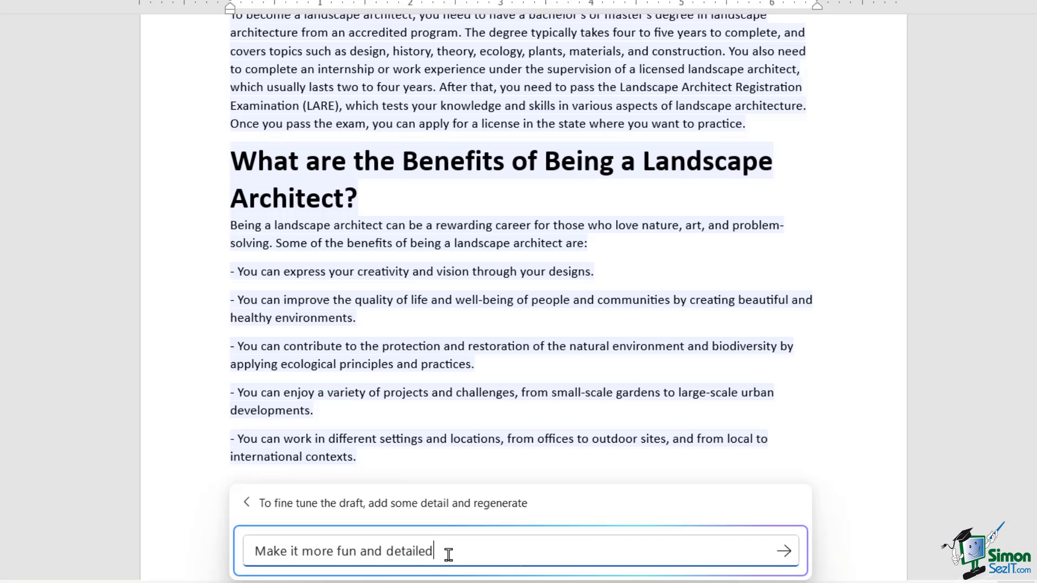
click(783, 552)
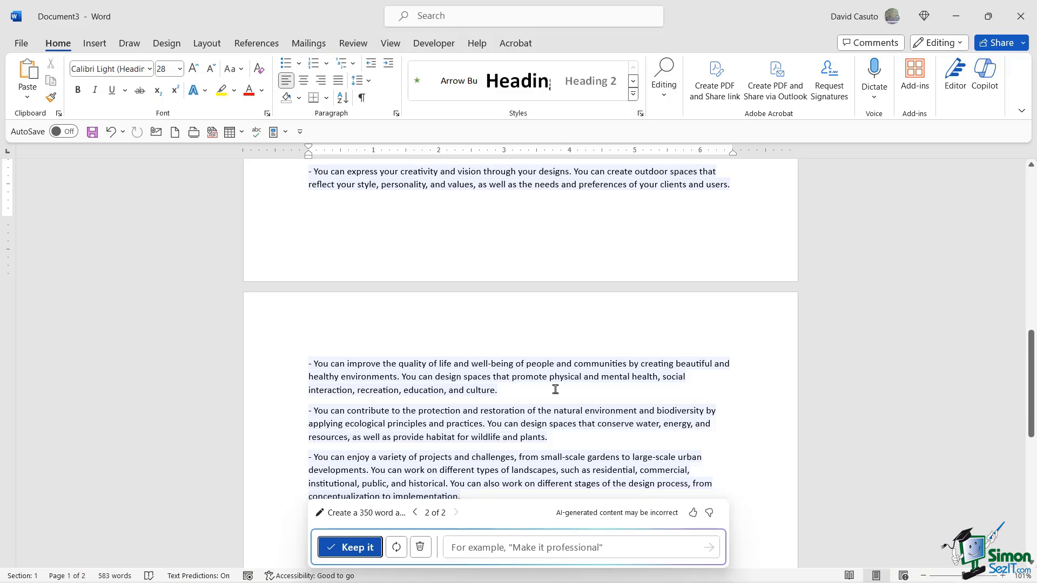
Step: Turn on the Navigation Pane and jump between the Requirements, Benefits and What is Landscape Architecture? headings
scroll(555, 389, up, 15)
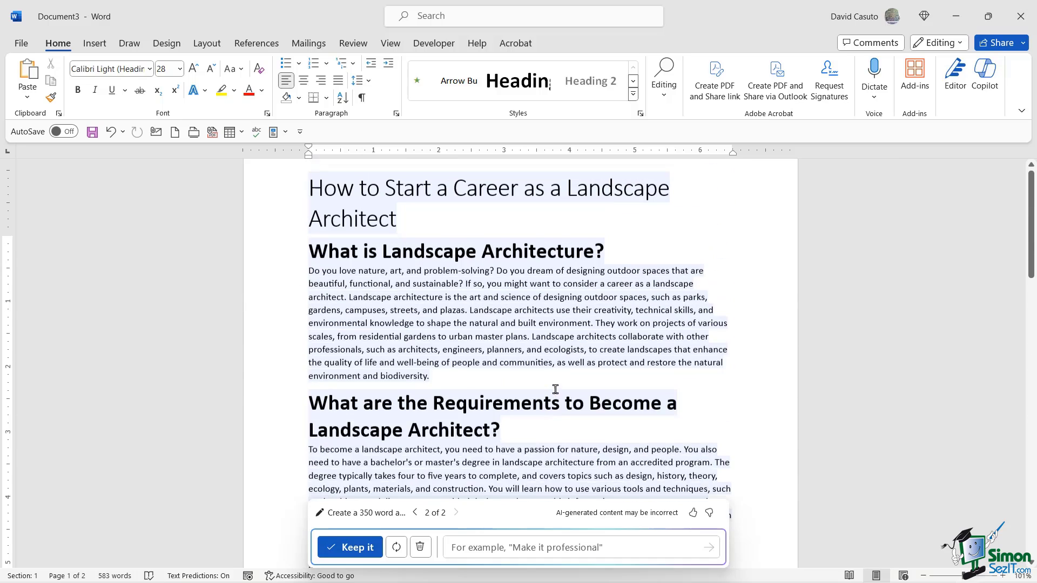
scroll(555, 389, up, 1)
click(450, 345)
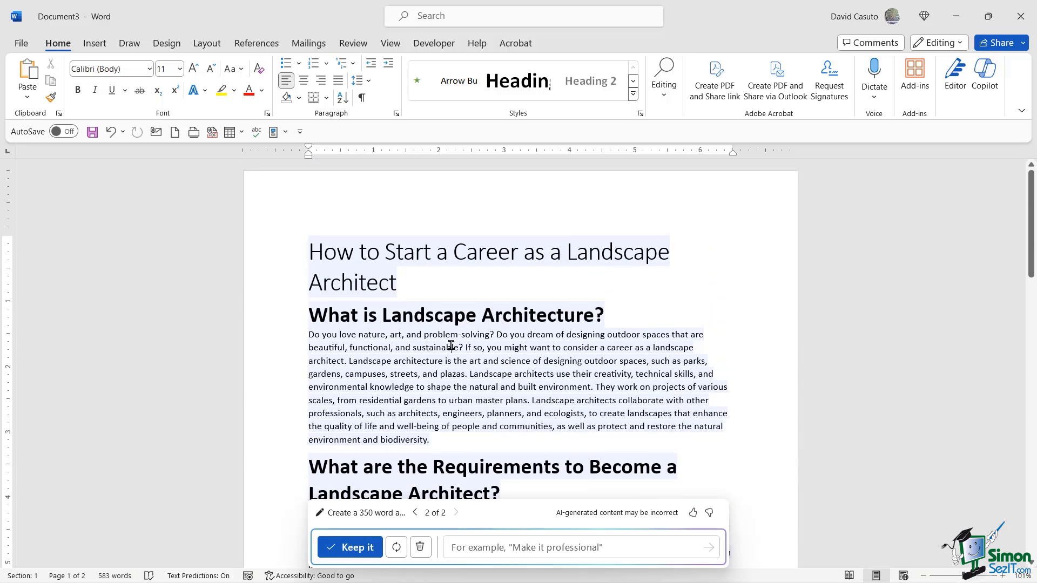
click(391, 45)
click(315, 99)
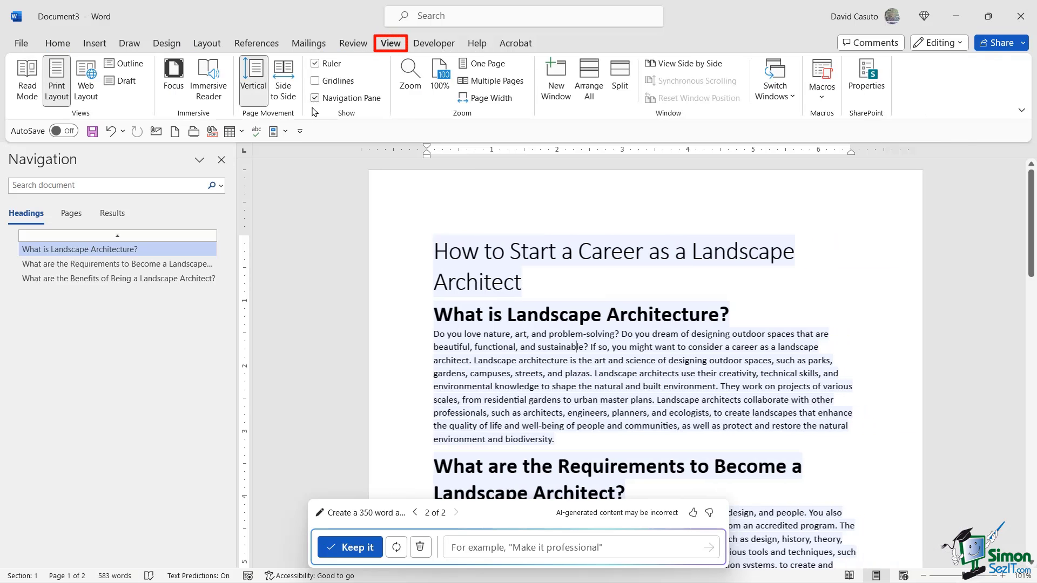
click(113, 264)
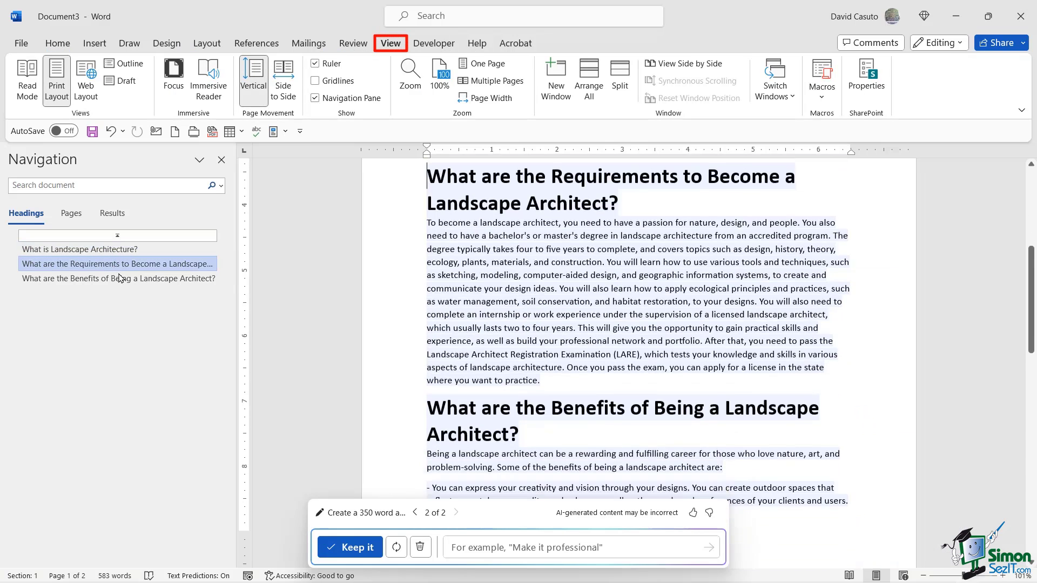
click(116, 278)
click(117, 250)
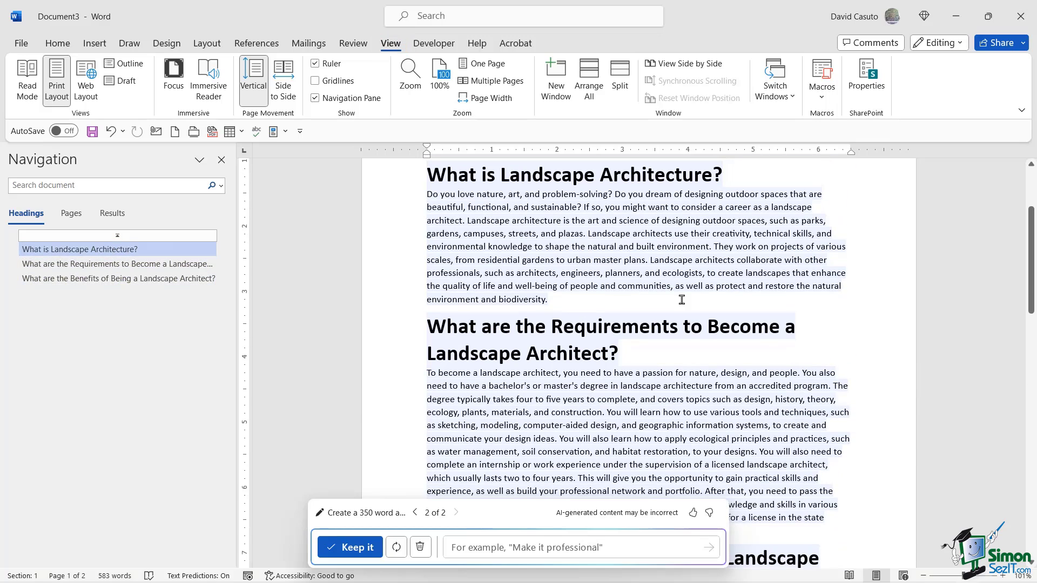
Step: Compare the original 326-word Copilot draft against the fun version 2 of 2
click(498, 180)
click(58, 48)
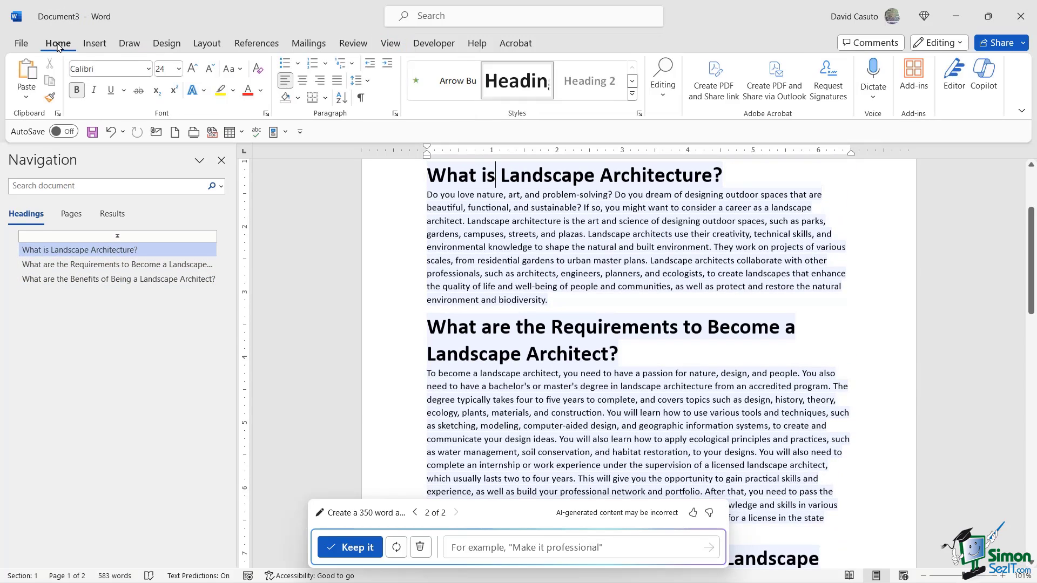
click(523, 328)
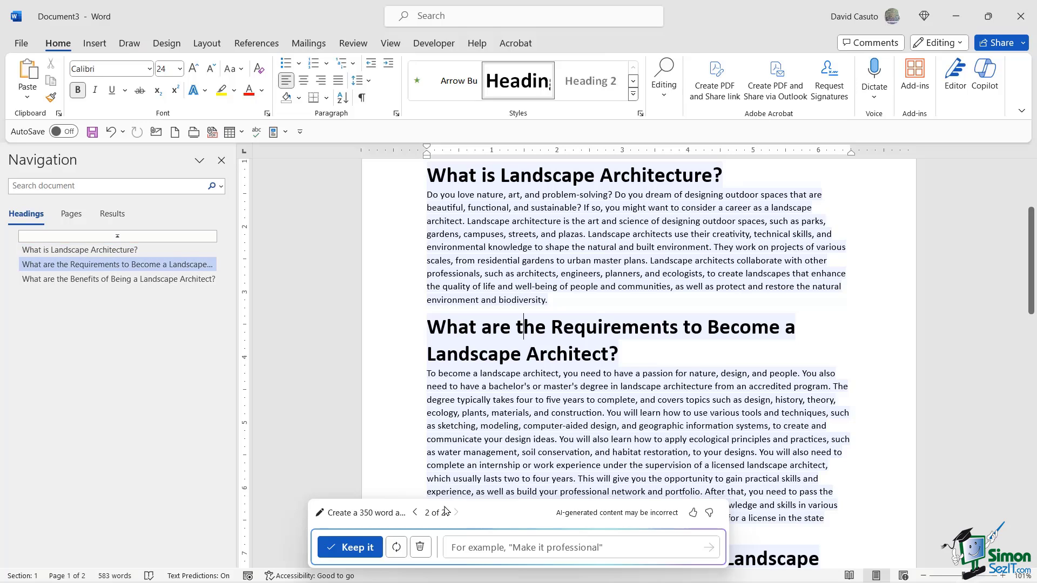
click(414, 512)
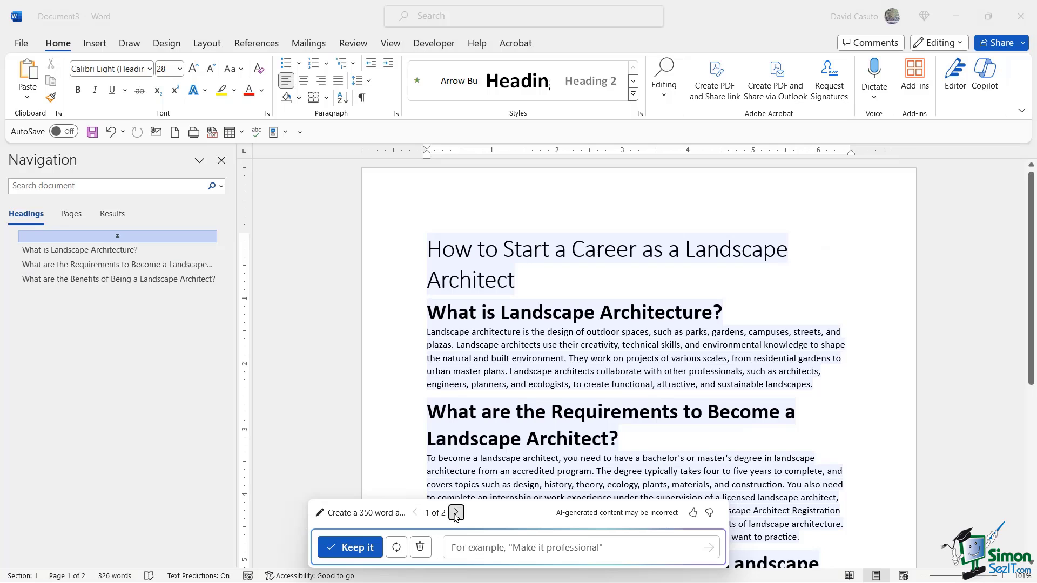
Step: Keep the refined Copilot article in the document and scroll through it
click(351, 547)
scroll(610, 357, down, 3)
scroll(614, 357, down, 6)
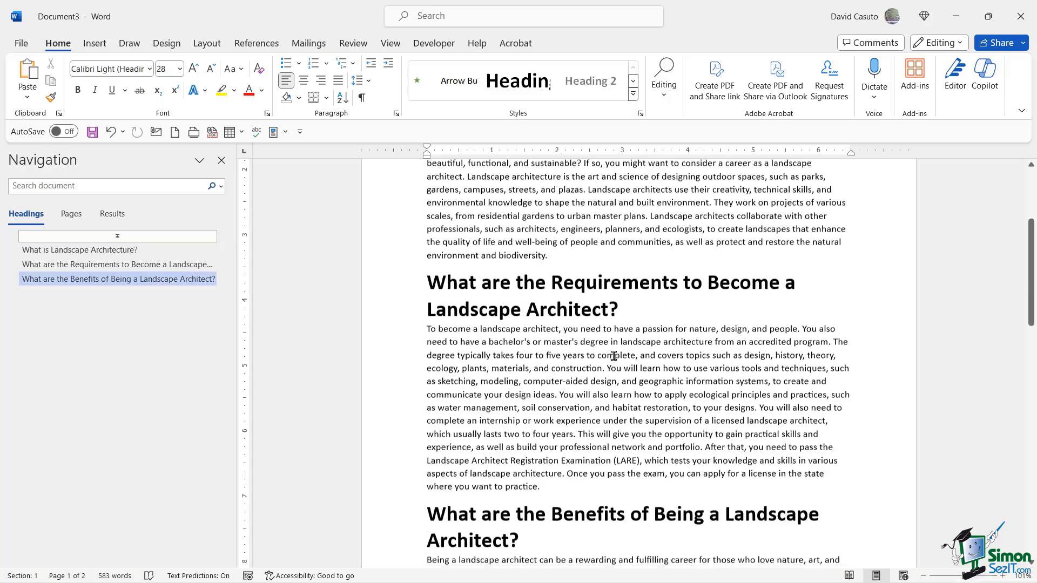
scroll(614, 356, down, 9)
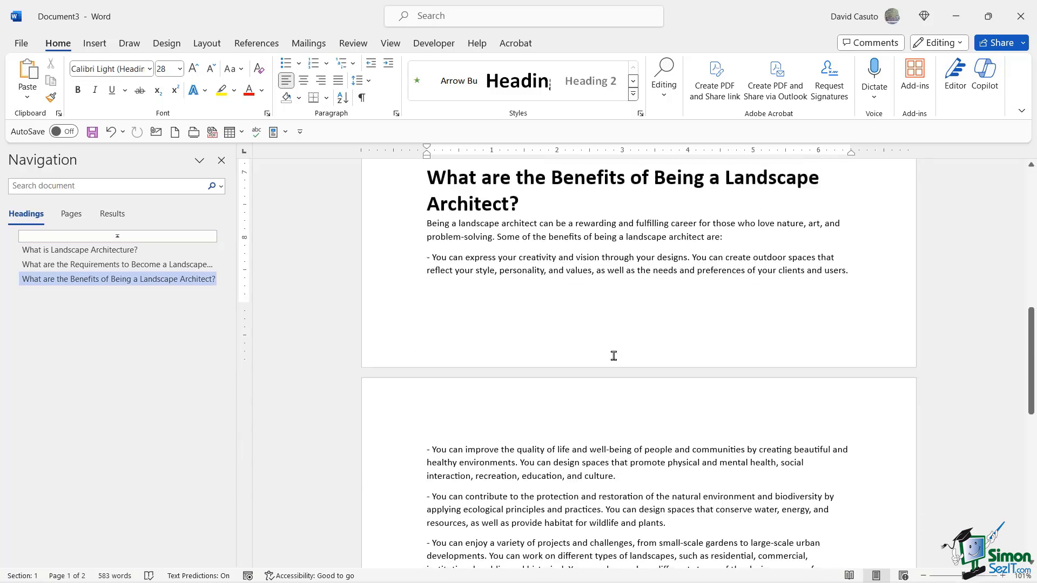
scroll(614, 356, down, 2)
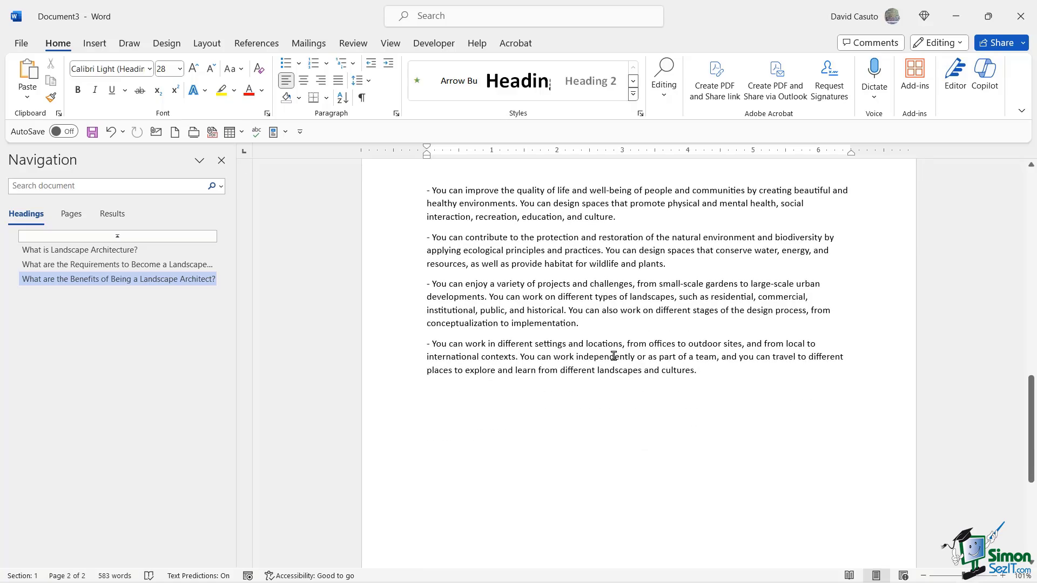
scroll(614, 356, up, 7)
scroll(614, 356, up, 14)
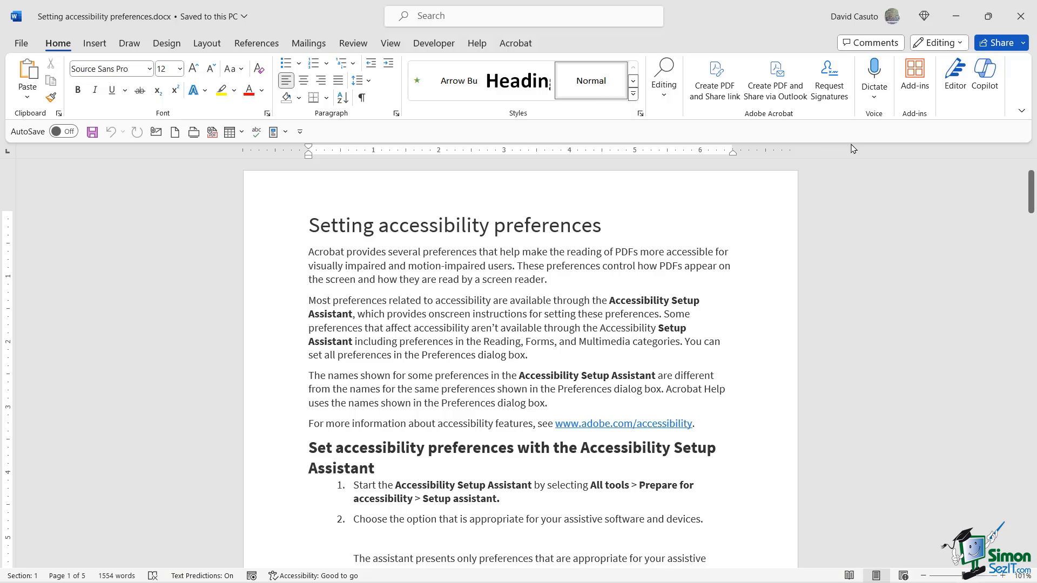
Step: Open the Copilot chat pane from the Home ribbon beside Setting accessibility preferences.docx
click(984, 86)
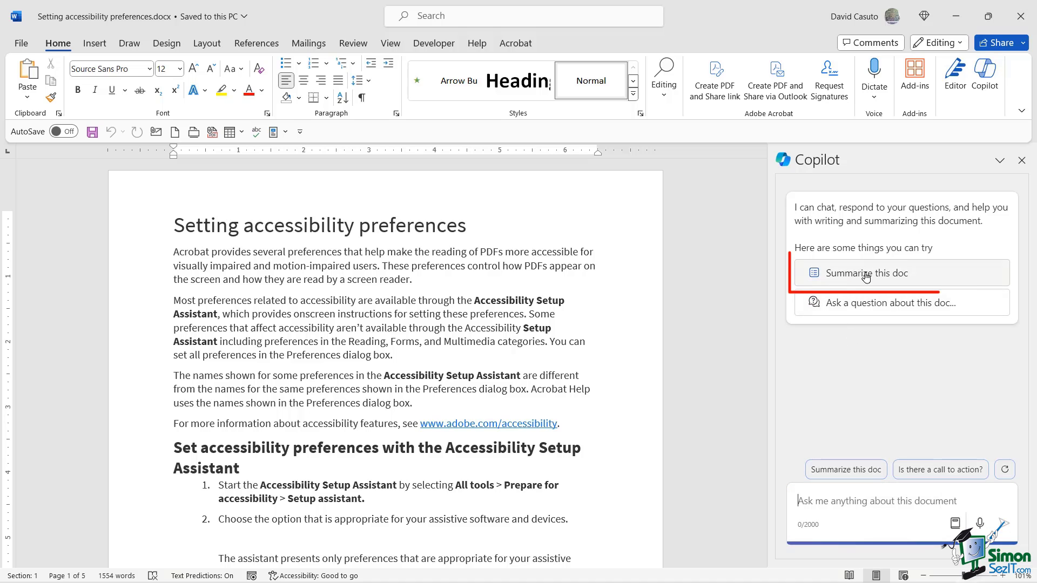
Step: Ask Copilot to summarize the accessibility preferences document and read the cited bullet points
click(852, 275)
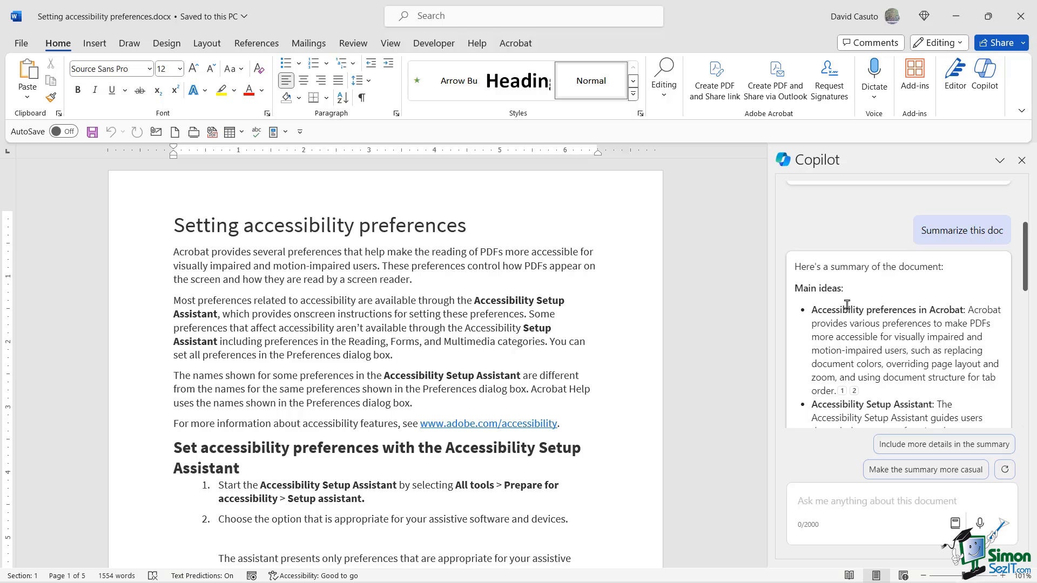
scroll(865, 317, down, 3)
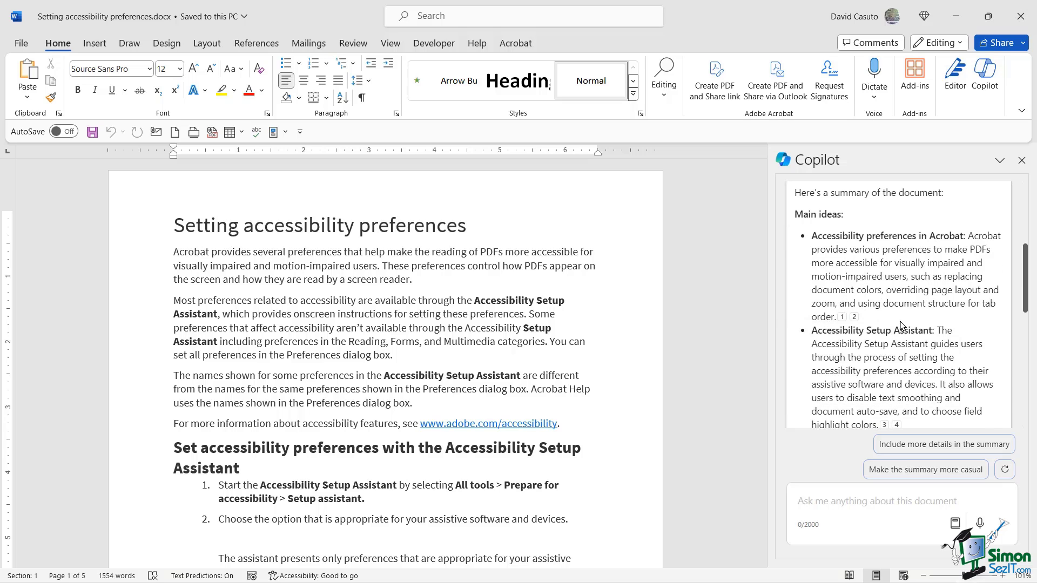
scroll(905, 334, down, 3)
scroll(905, 334, down, 8)
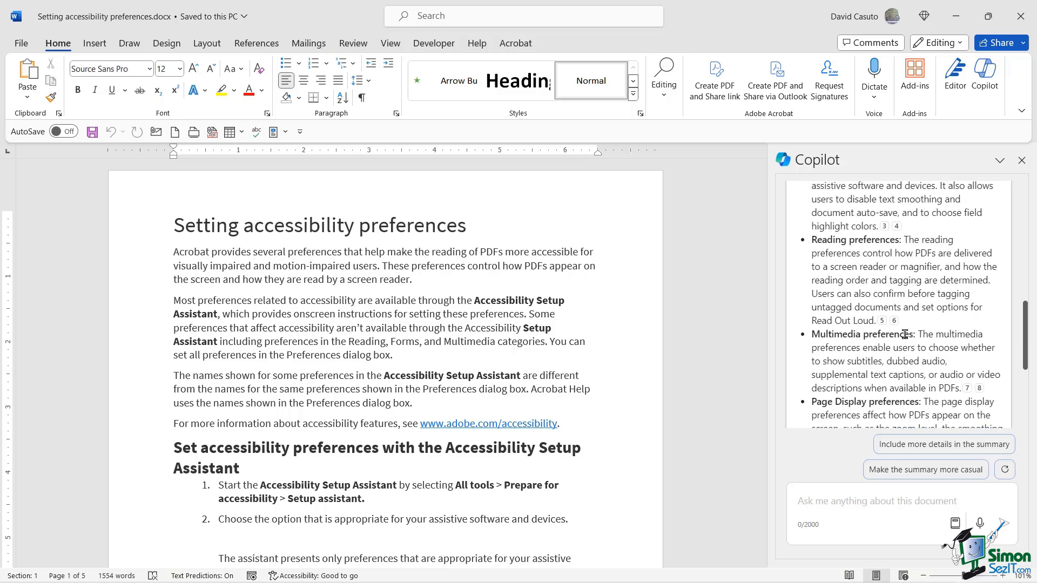
scroll(905, 334, up, 10)
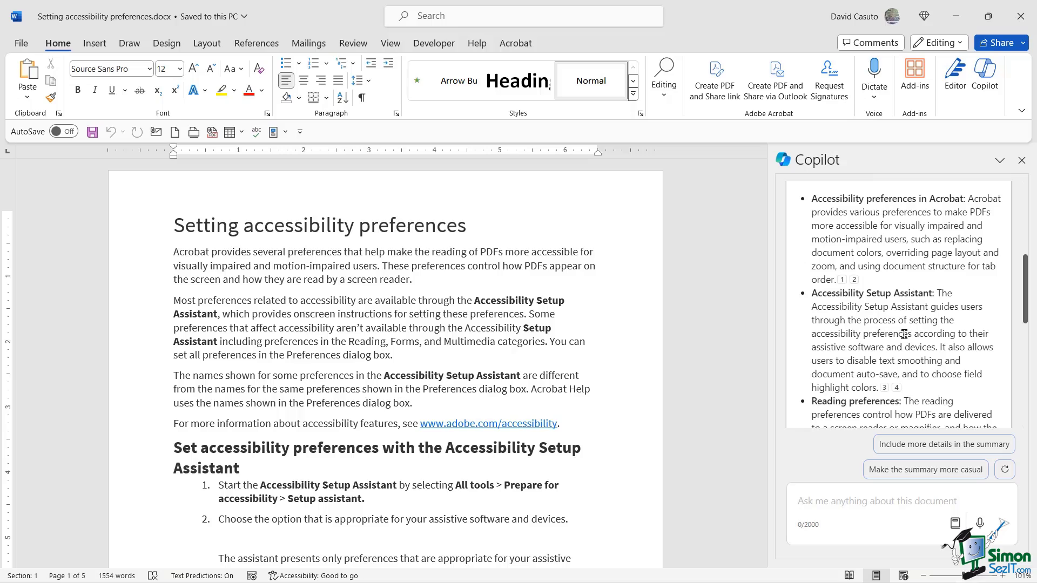
Step: Follow the summary's citations, including citation 4, to the Accessibility Setup Assistant steps they came from
mouse_move(854, 280)
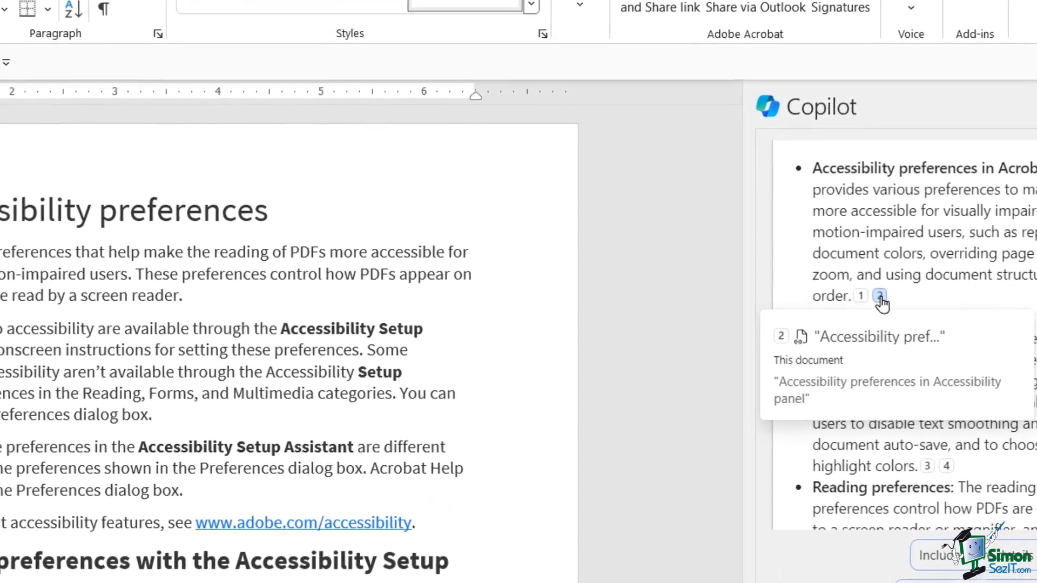
click(877, 298)
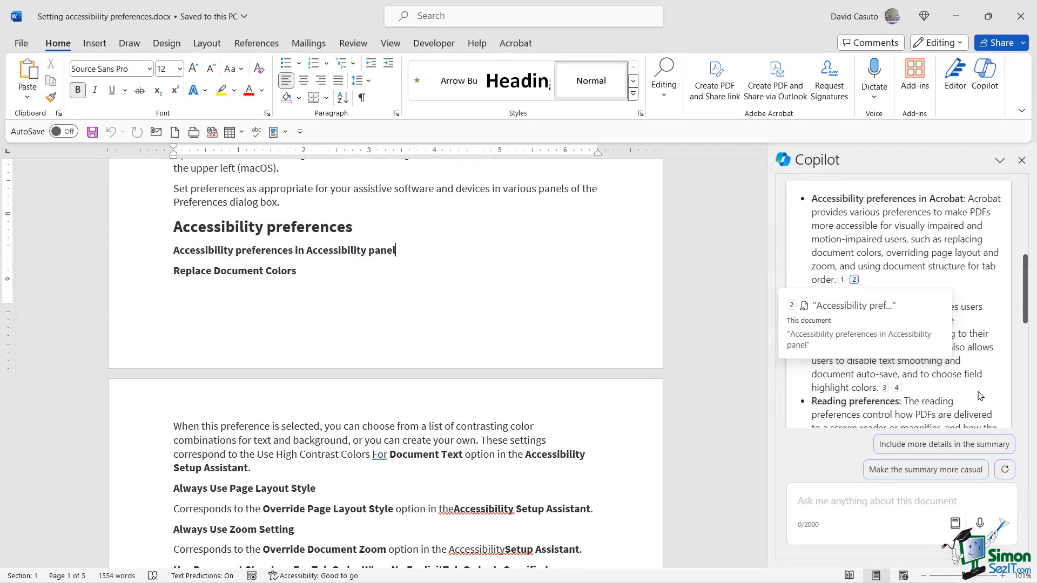
mouse_move(938, 453)
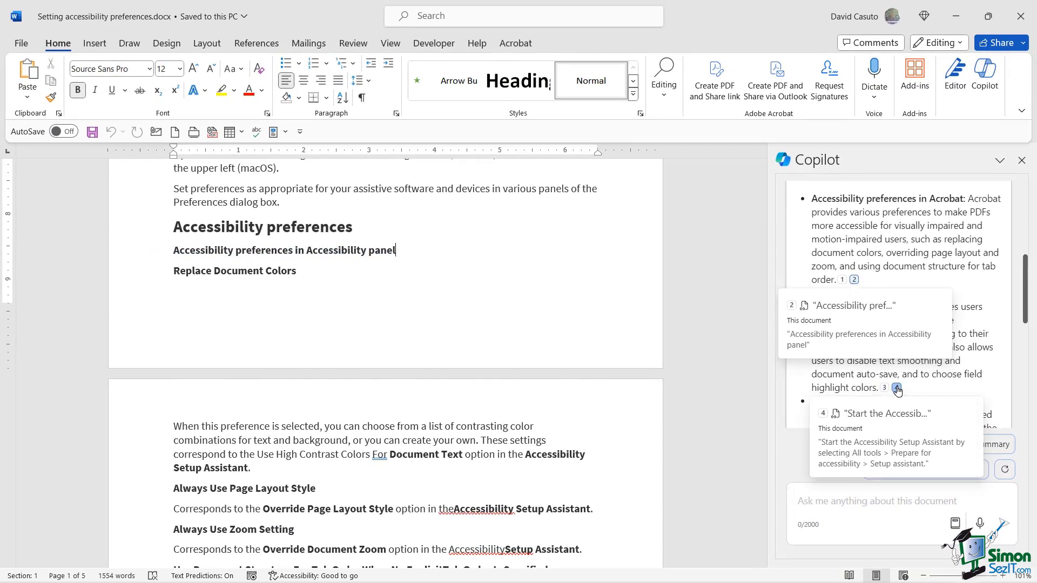
click(896, 388)
scroll(875, 372, down, 2)
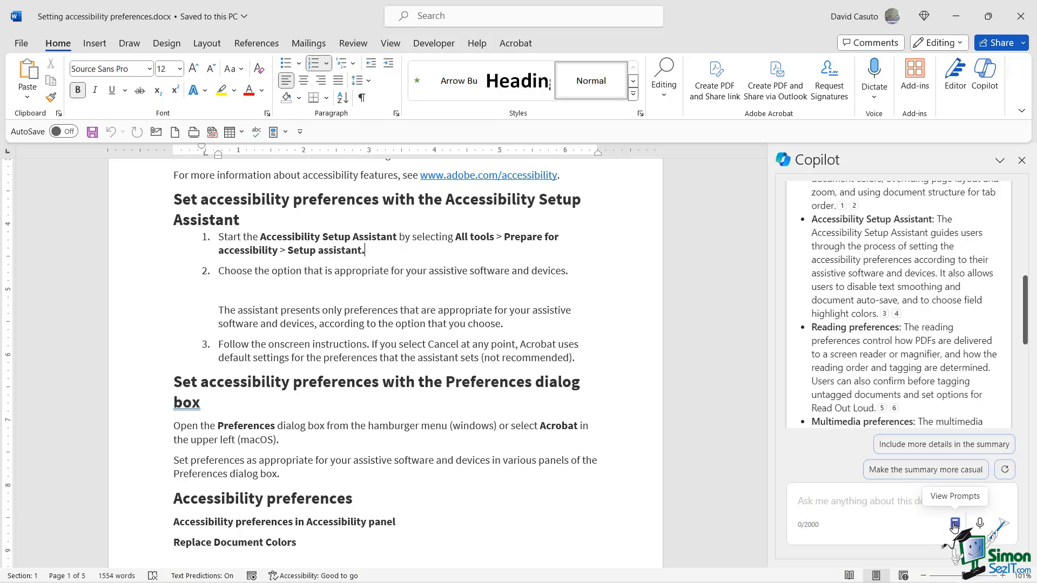
Step: Open Copilot Lab's full prompt gallery from the Understand category of suggested prompts
click(953, 527)
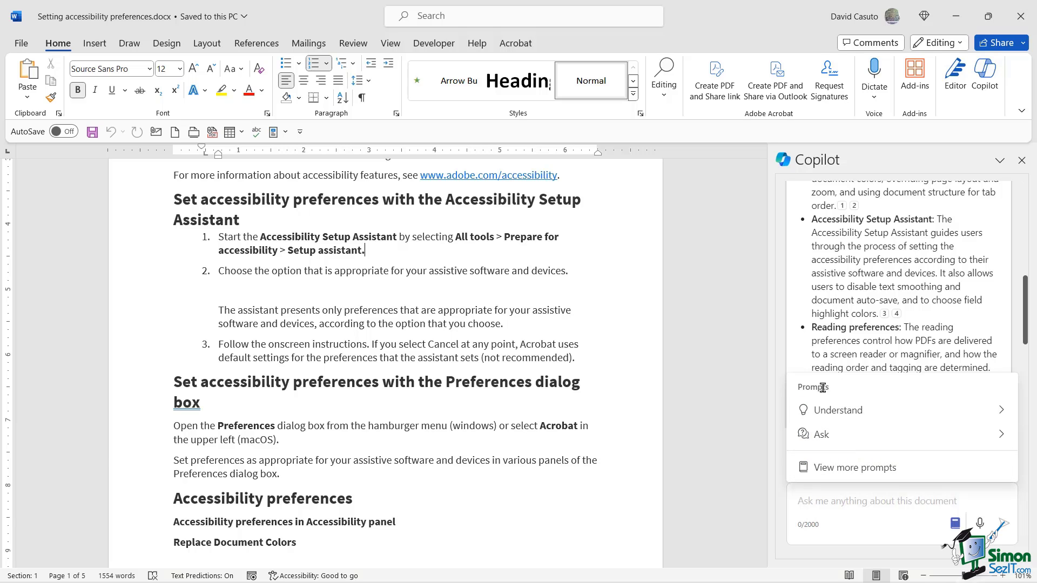
click(826, 411)
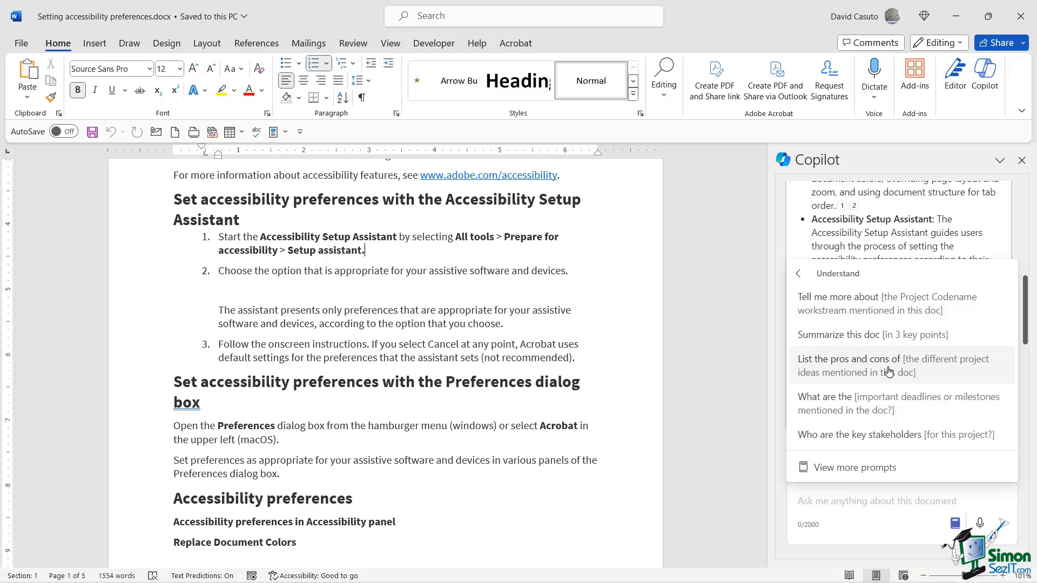
click(841, 468)
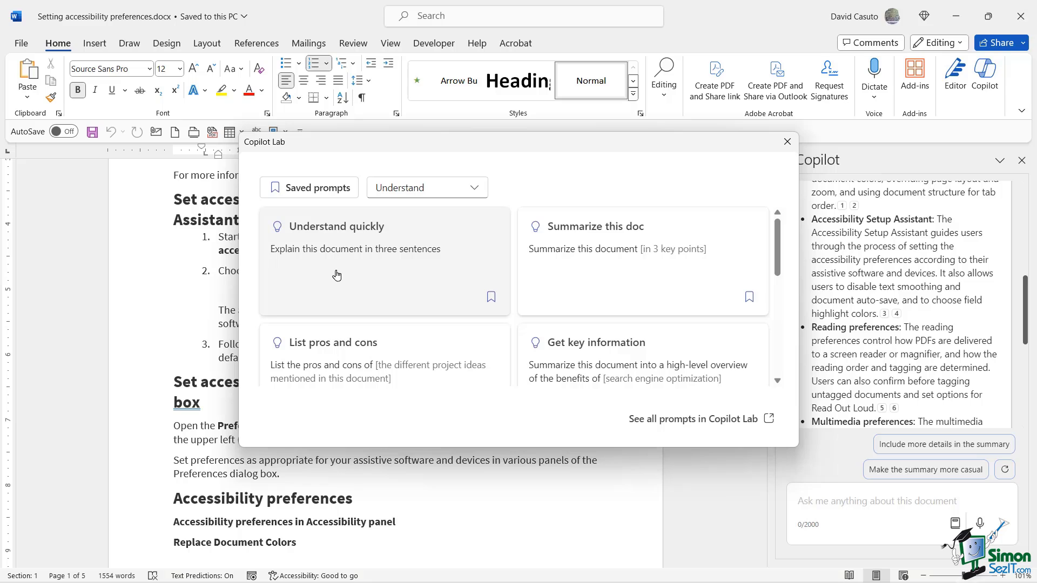
Step: Save the Help me understand prompt, filter to Saved prompts, and load it as 'Tell me more about'
drag(779, 249, 779, 281)
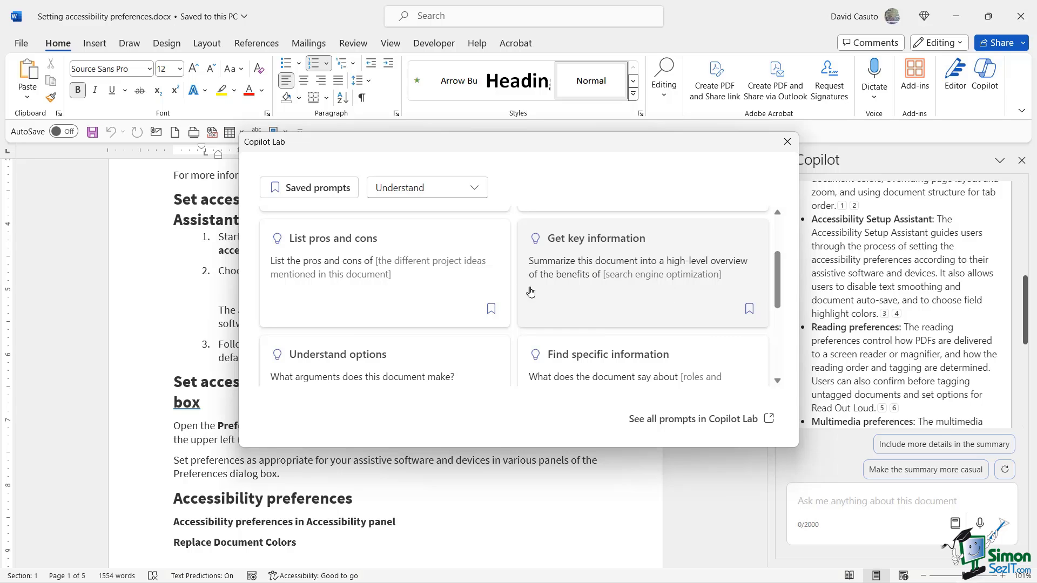
scroll(463, 298, down, 3)
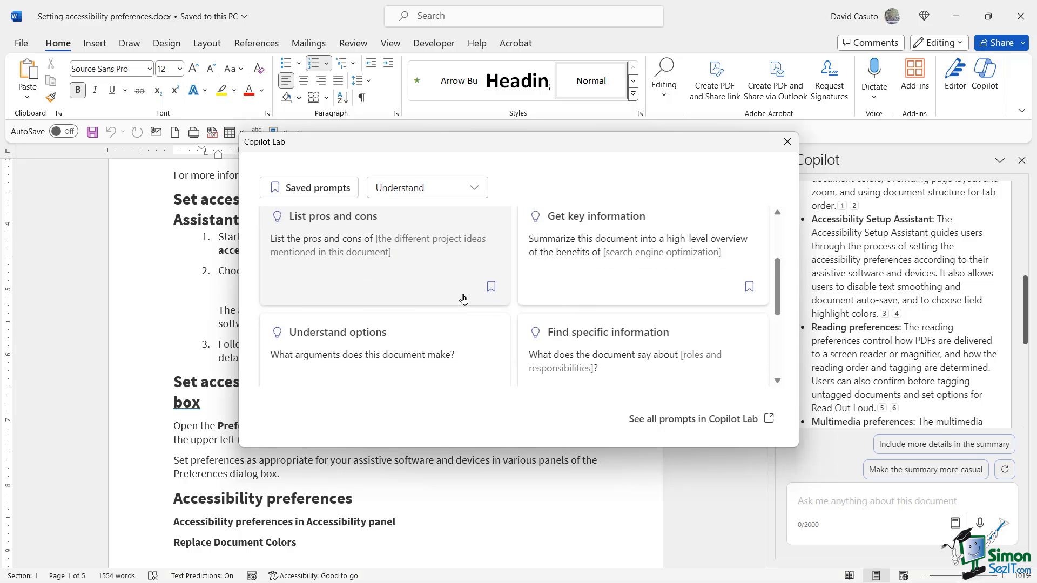
scroll(463, 298, down, 1)
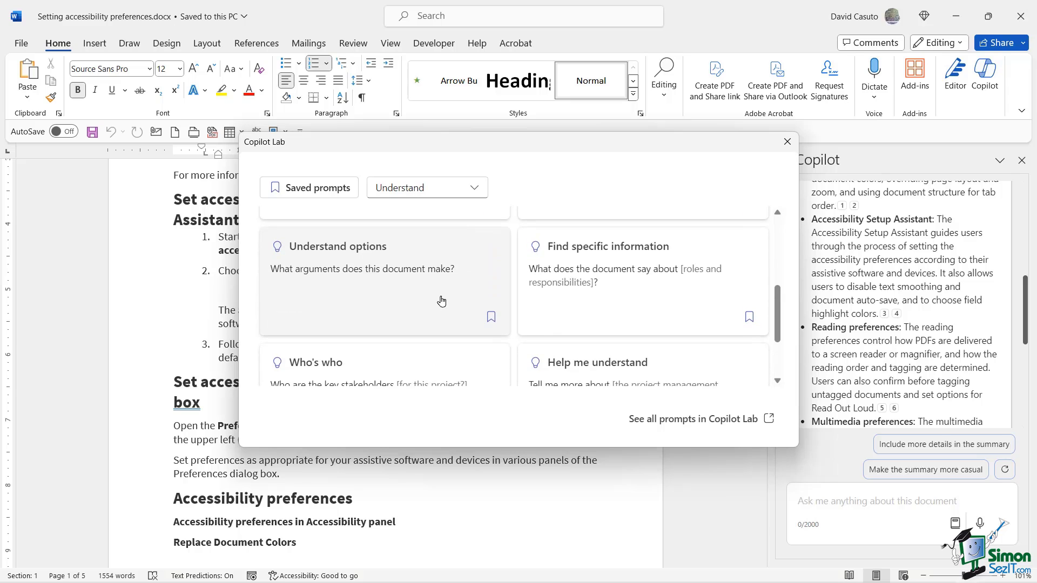
scroll(441, 301, down, 3)
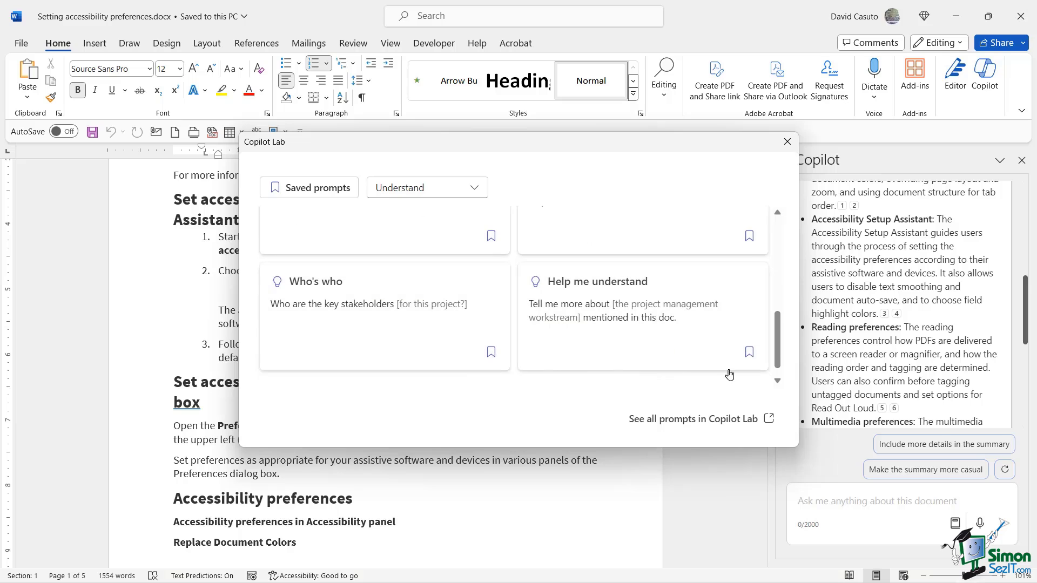
click(749, 352)
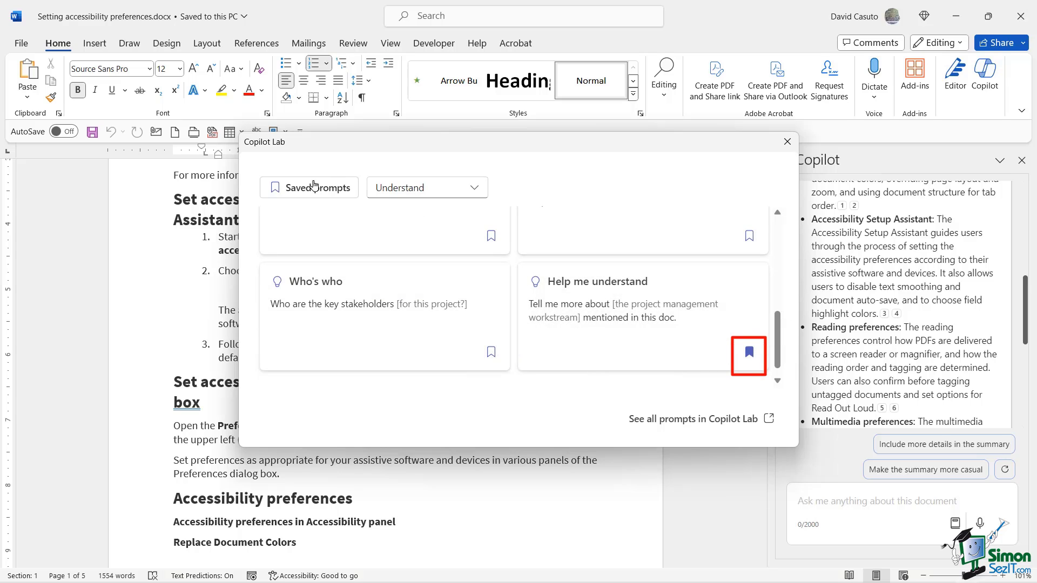
click(301, 191)
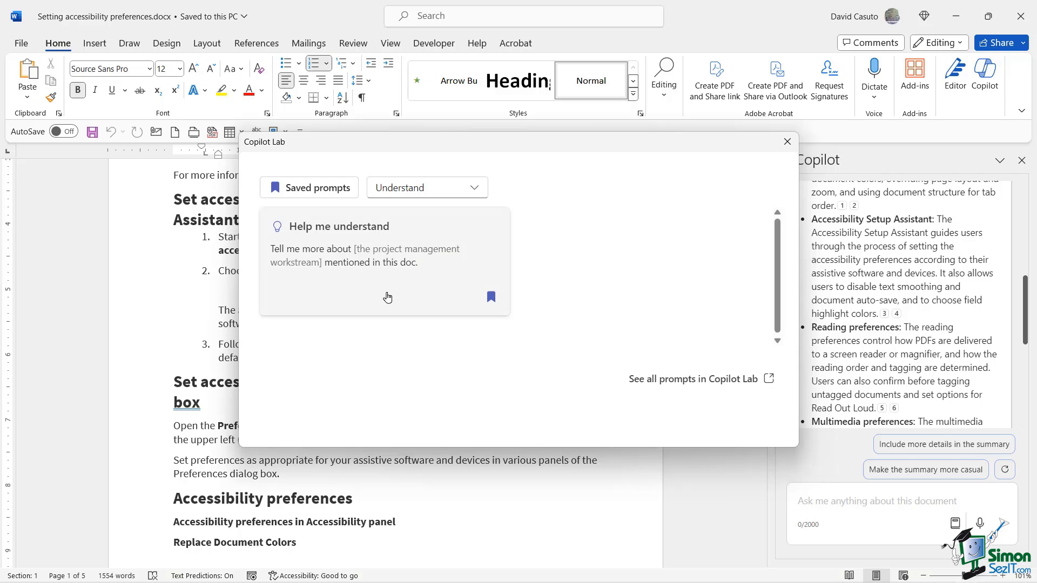
click(394, 272)
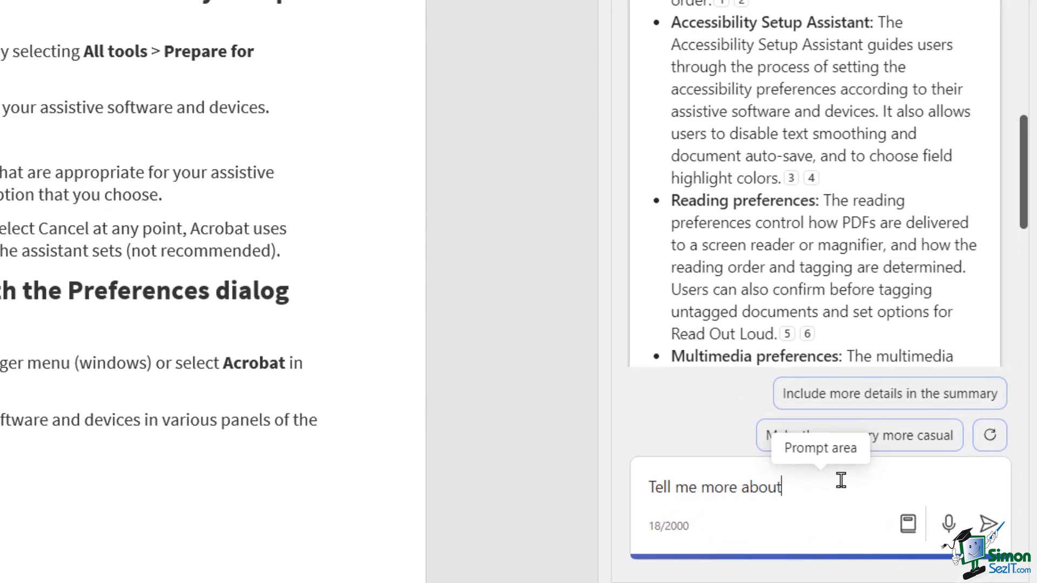
Step: Ask Copilot 'Tell me more about software used in accessibility' and read its answer
text(softwa)
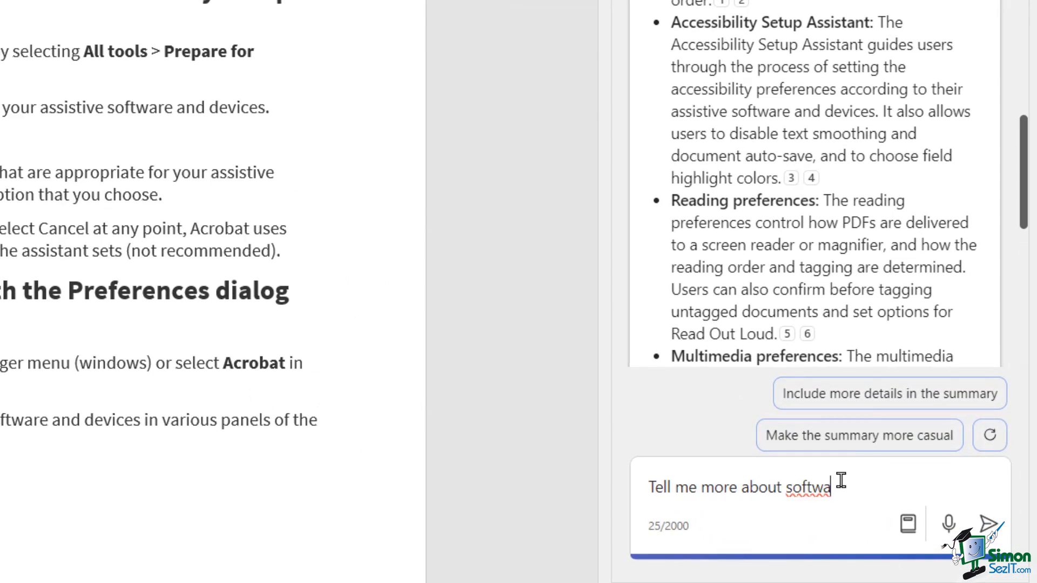
text(re used in acc)
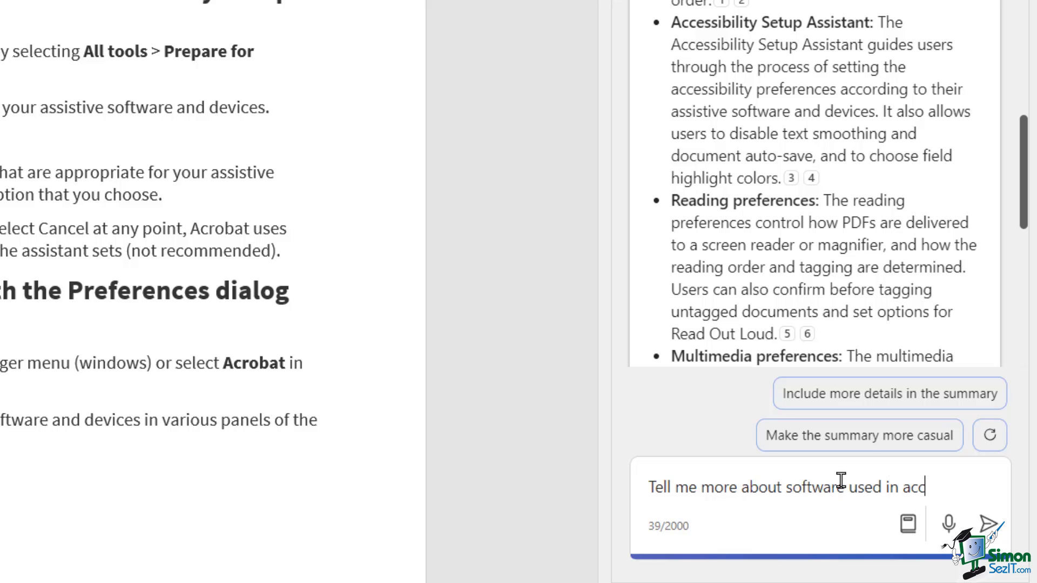
text(ess)
key(BackSpace)
key(BackSpace)
text(ssiblity)
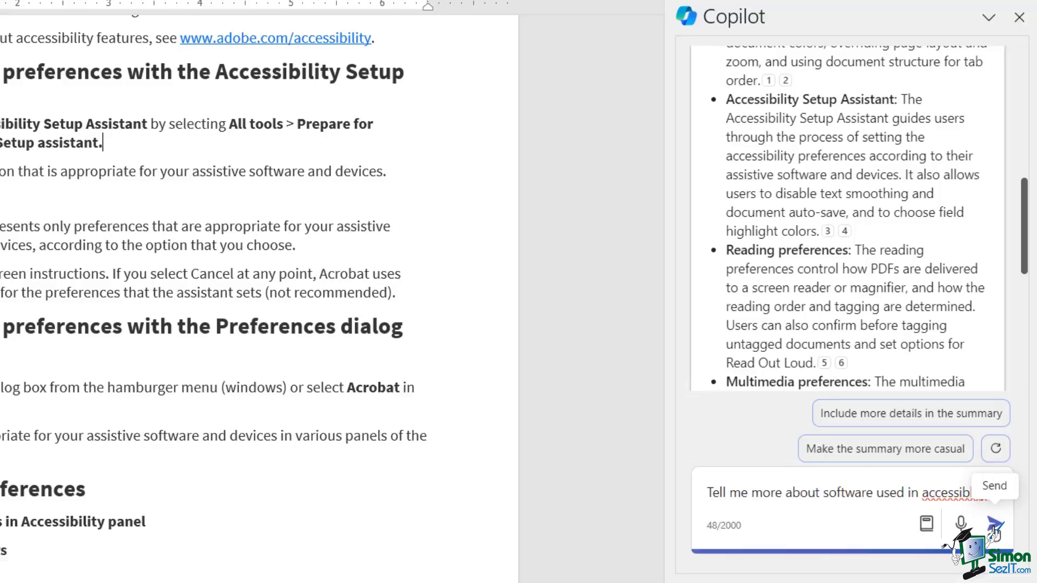
click(990, 524)
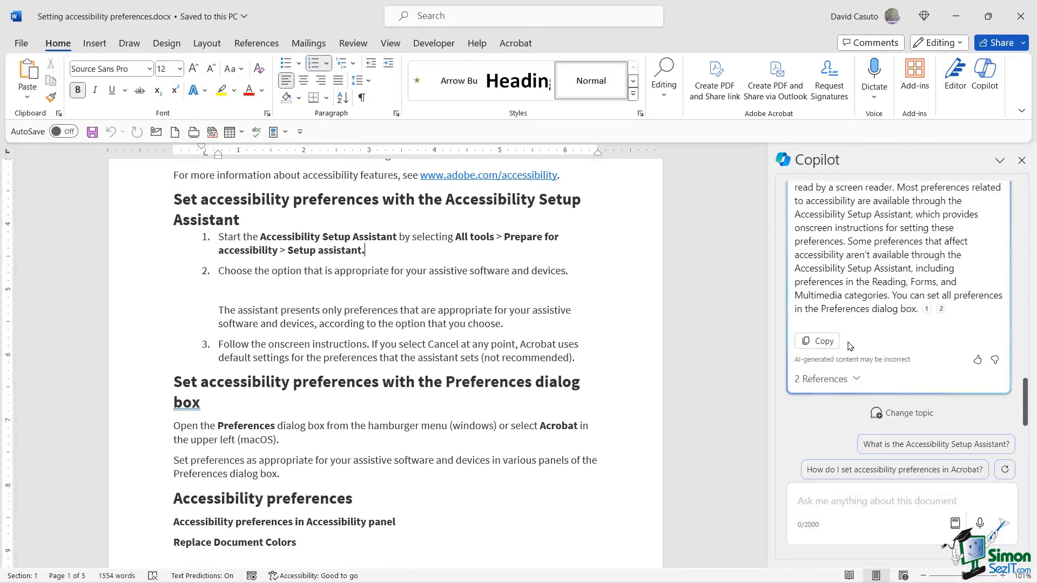
scroll(940, 256, up, 3)
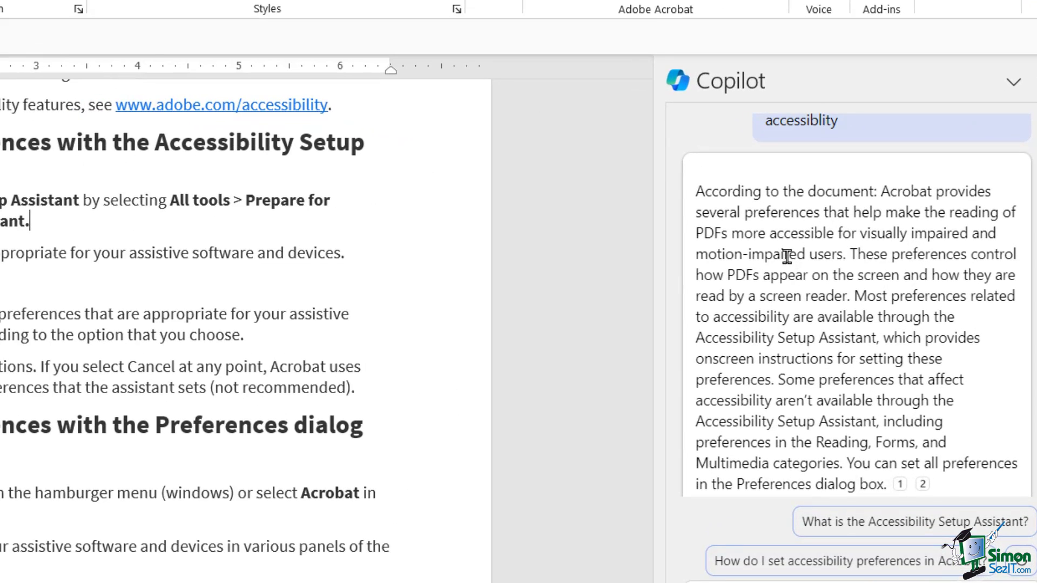
scroll(854, 308, down, 1)
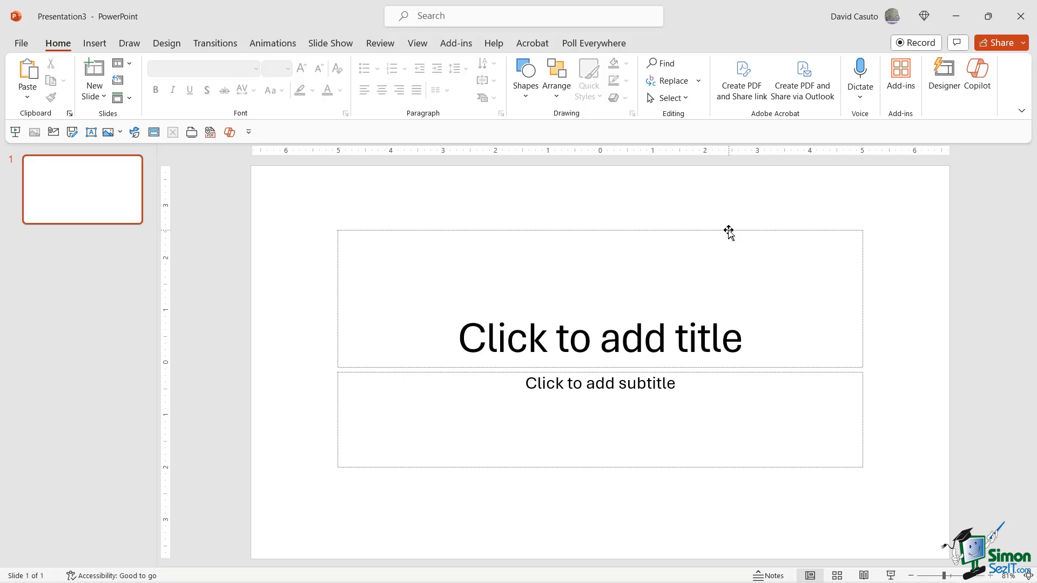
Step: Open the Copilot pane beside the blank title slide of Presentation3
click(976, 80)
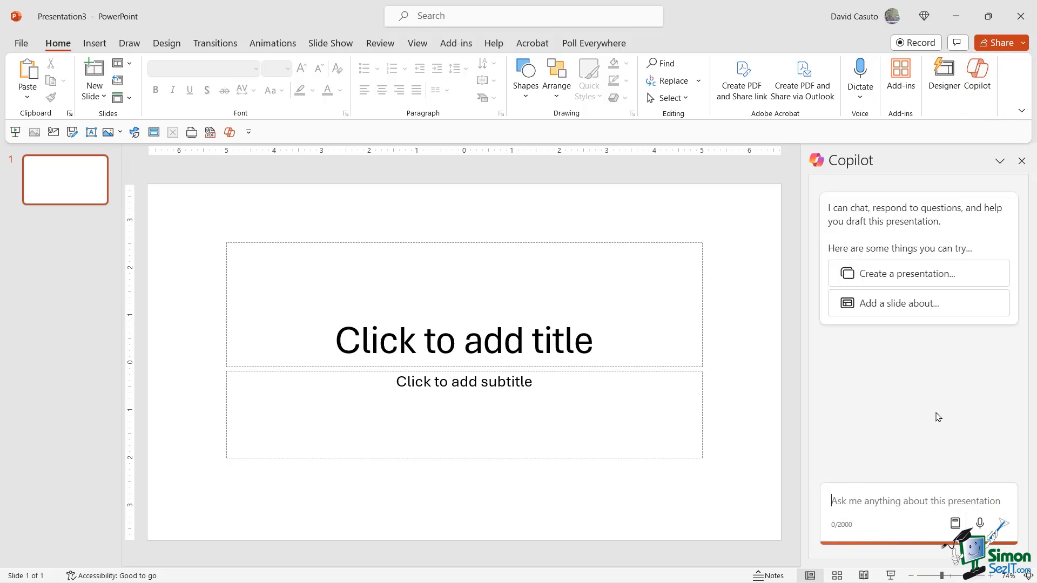
Step: Paste the landscape architect career prompt into Copilot's Create a presentation request, fix 'aslandscape', and send it
click(882, 277)
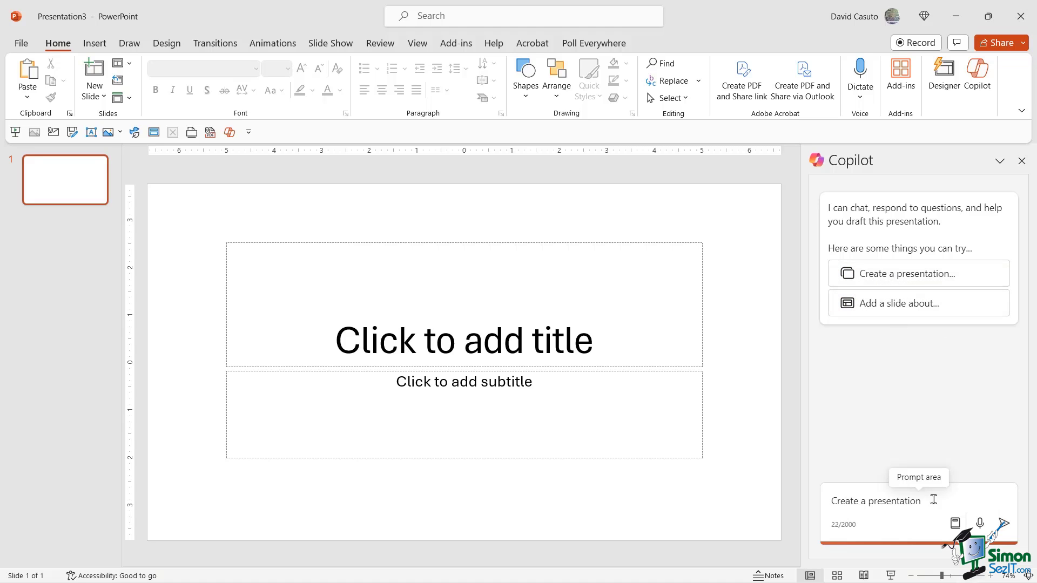
drag(923, 501, 830, 500)
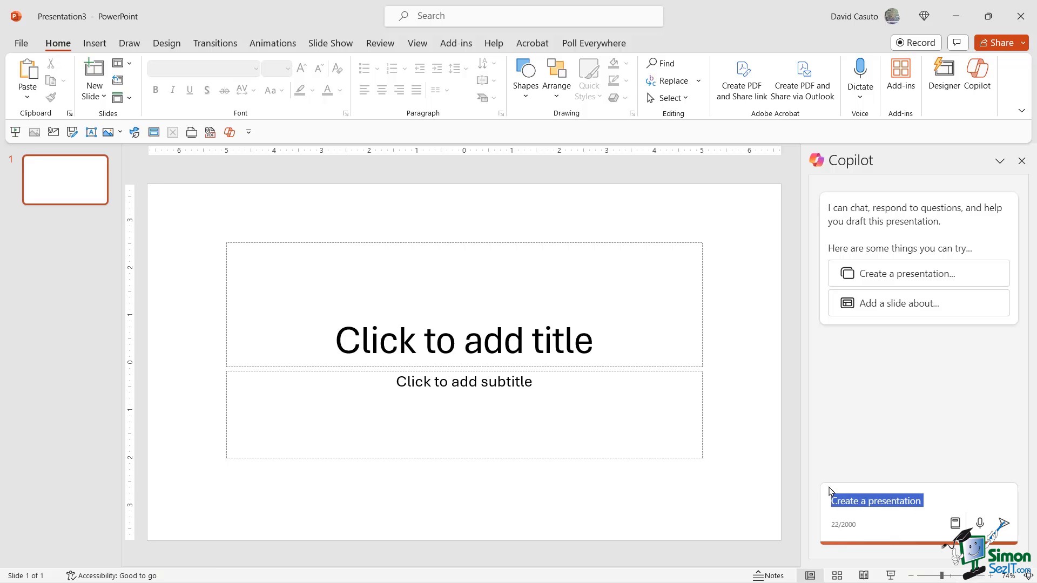
text(Create a presentation on how to start a career as a landscape architect. 12 slides with an agenda and conclusion)
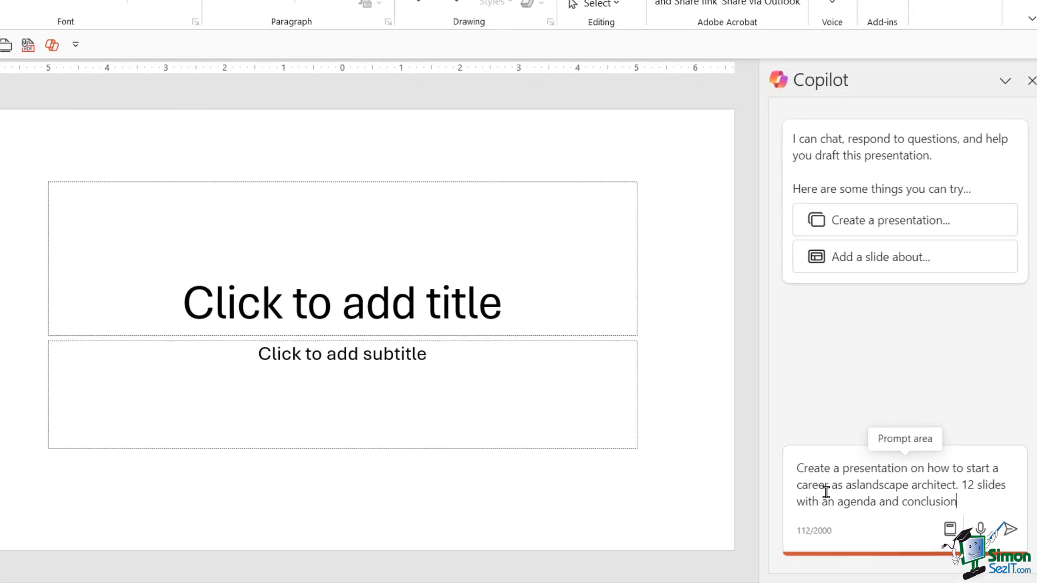
click(856, 485)
text(as)
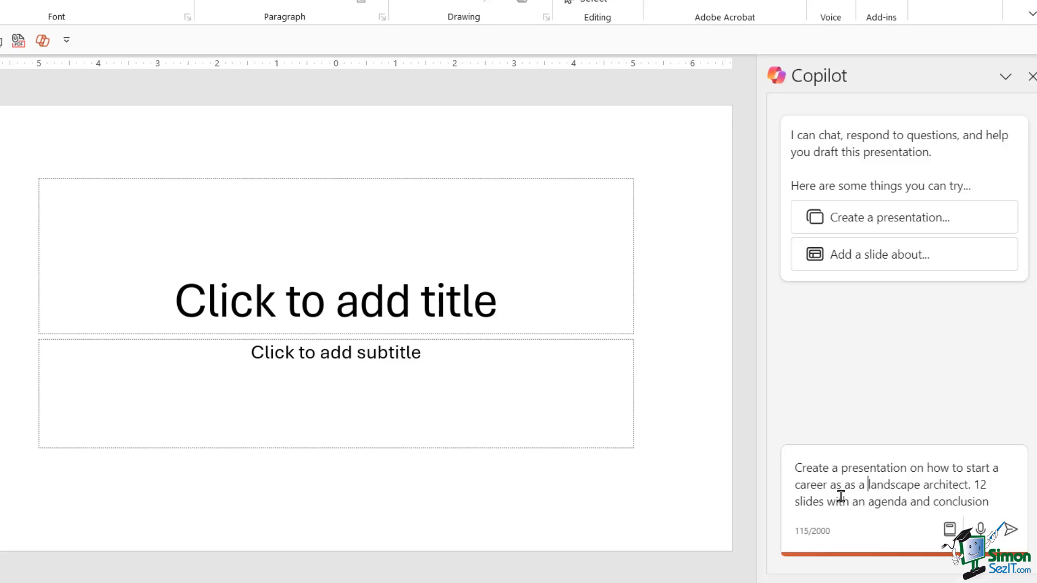
click(1010, 531)
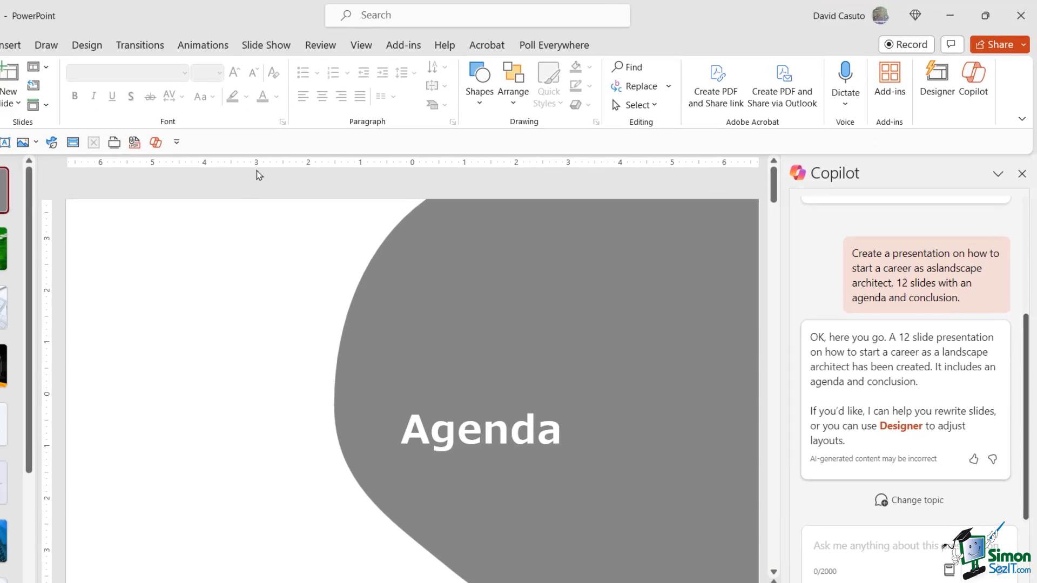
Step: Browse generated slides 2 through 6, including Education and Training and Finding Employment
scroll(24, 341, down, 5)
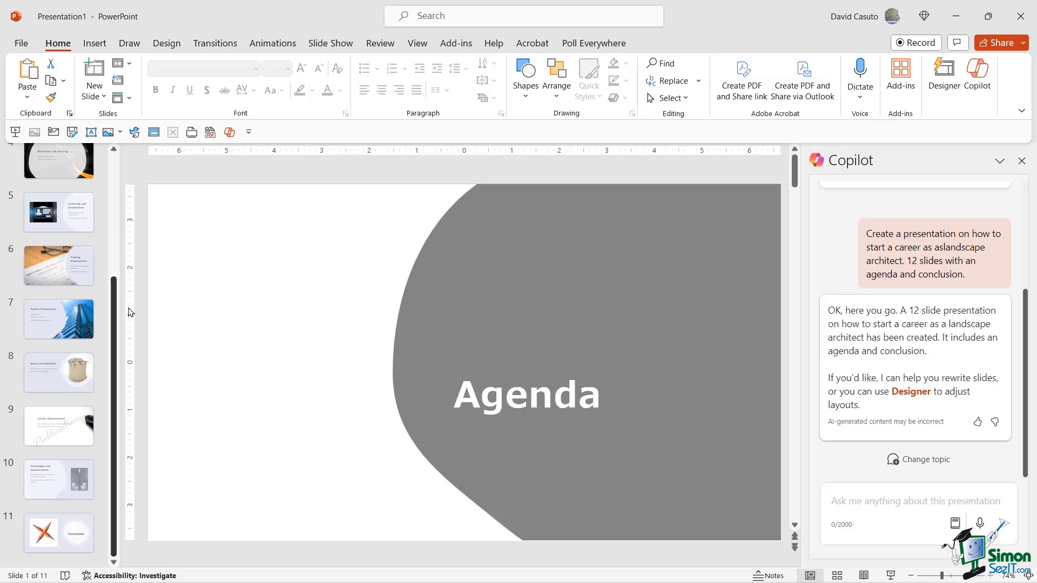
scroll(60, 243, up, 5)
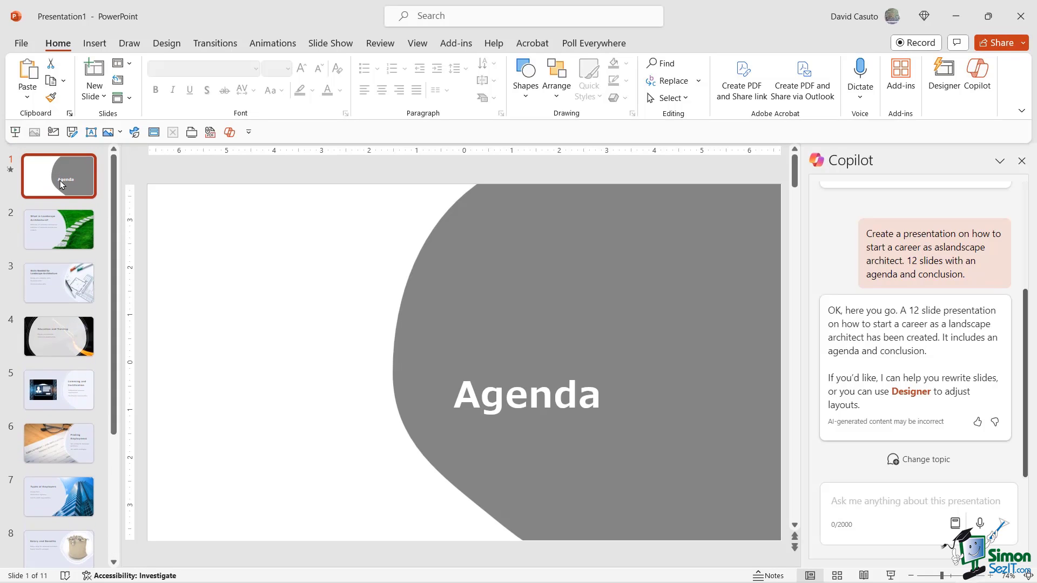
click(66, 235)
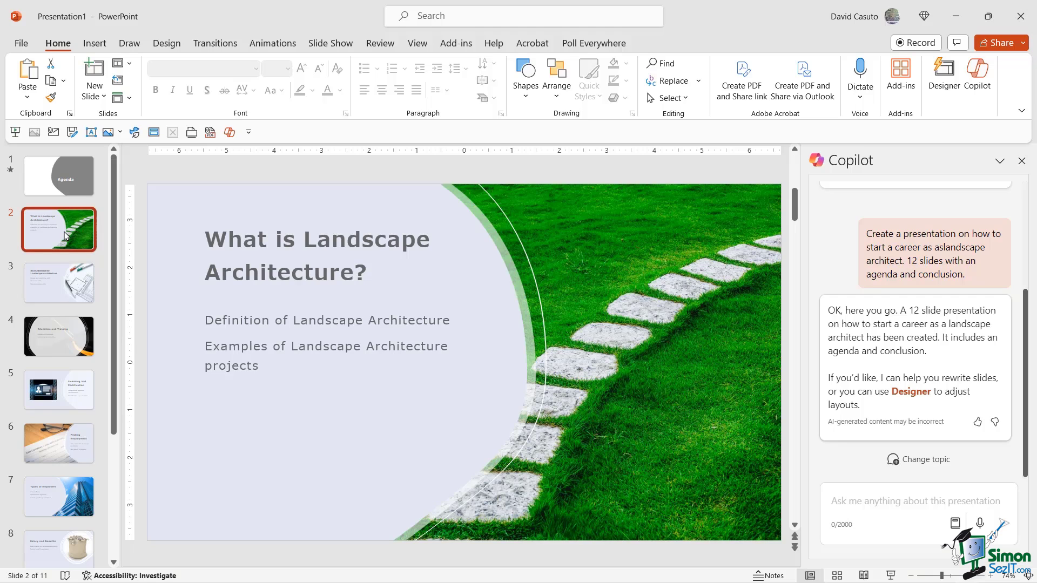
click(64, 281)
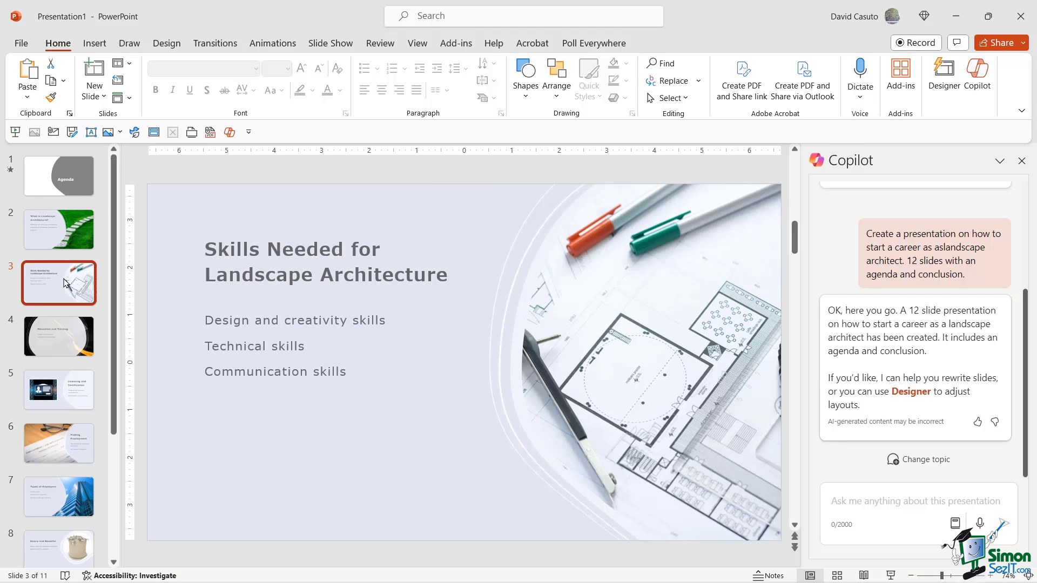
click(70, 333)
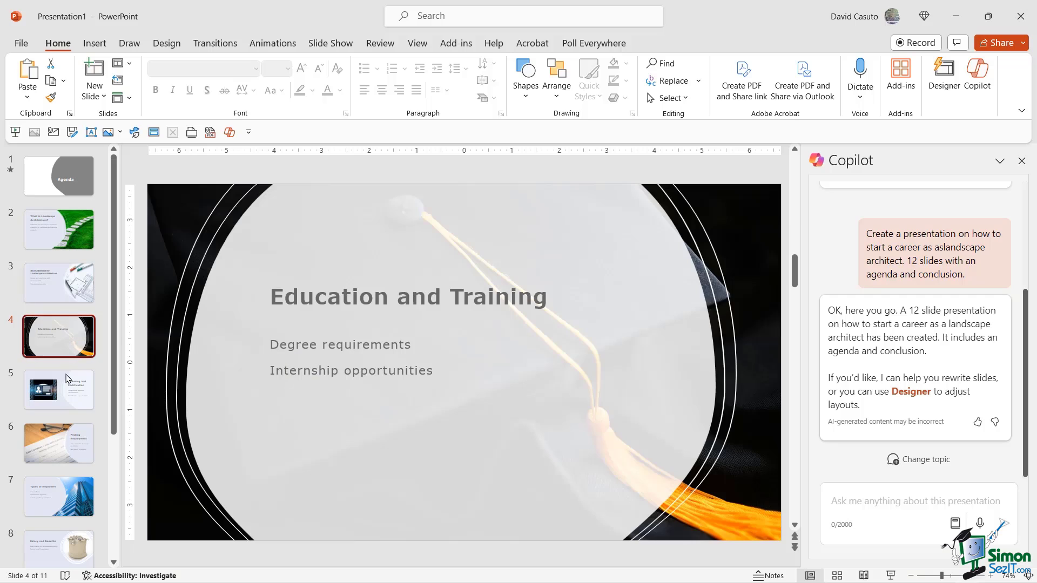
click(67, 393)
click(72, 437)
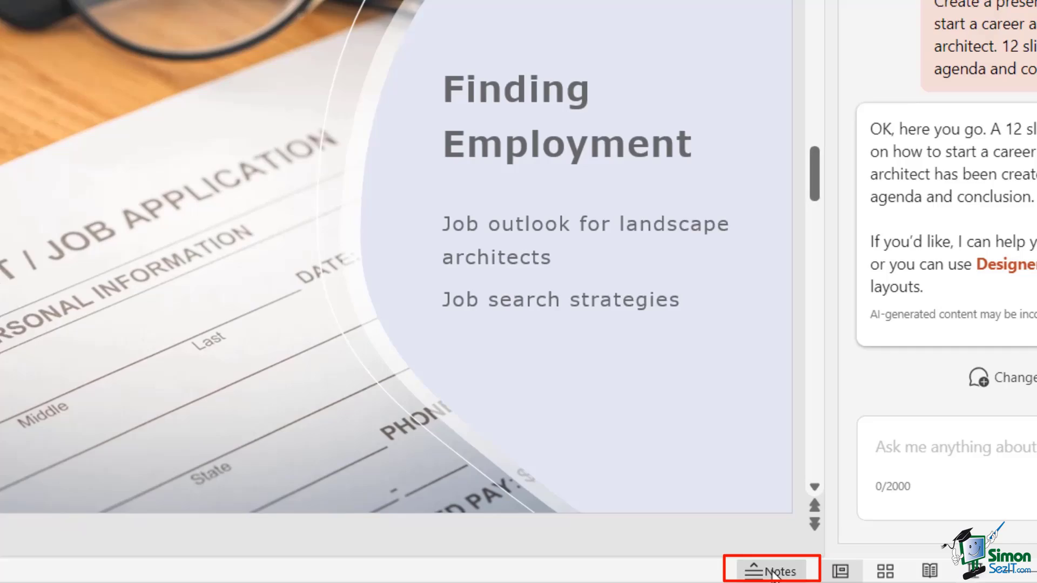
Step: Show the speaker notes and review them on slides 4, 3 and 2
click(772, 574)
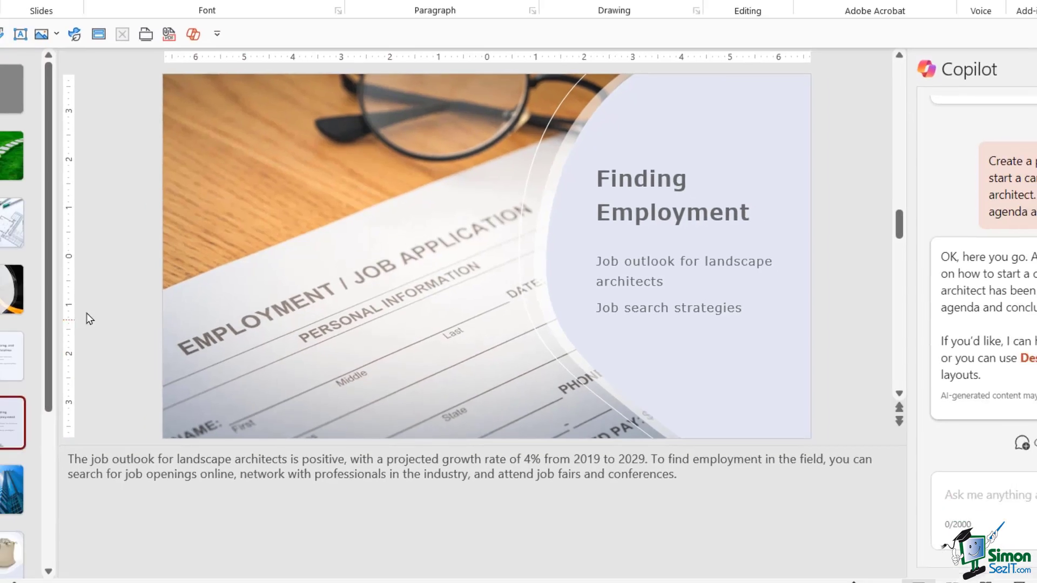
click(58, 278)
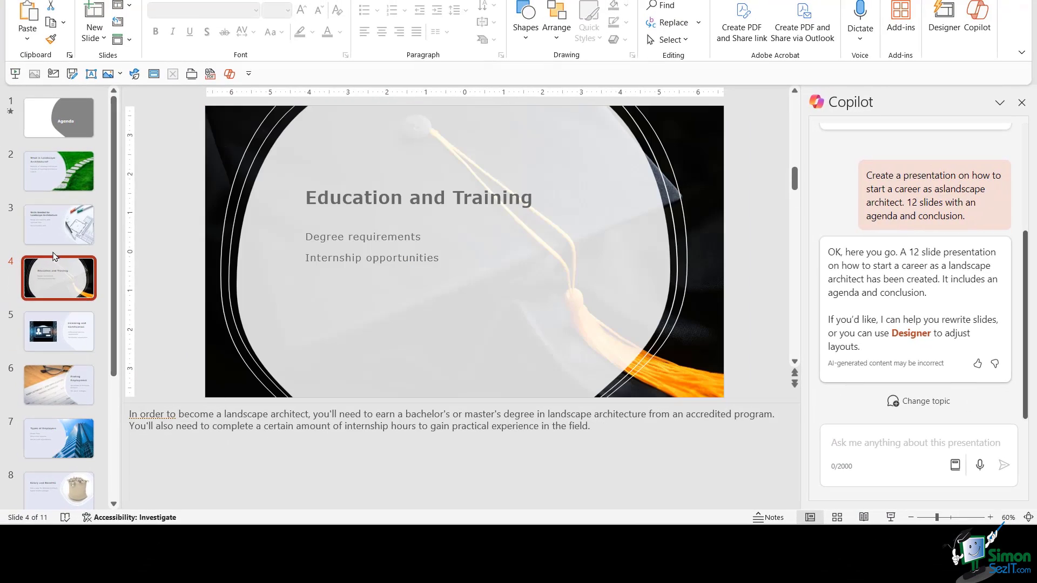
click(49, 227)
click(50, 174)
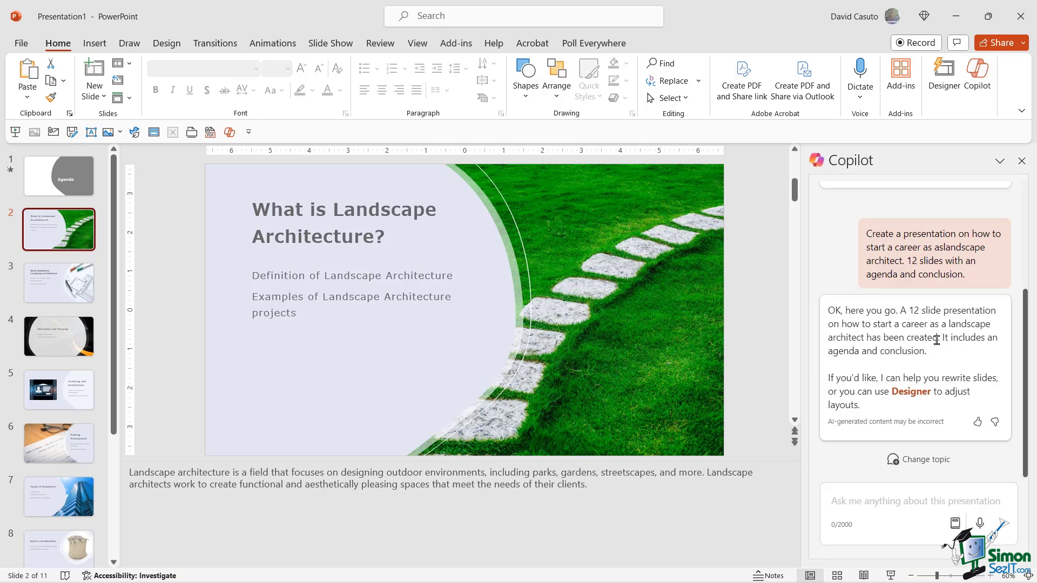
Step: Apply the round-image Designer idea to slide 2
click(944, 82)
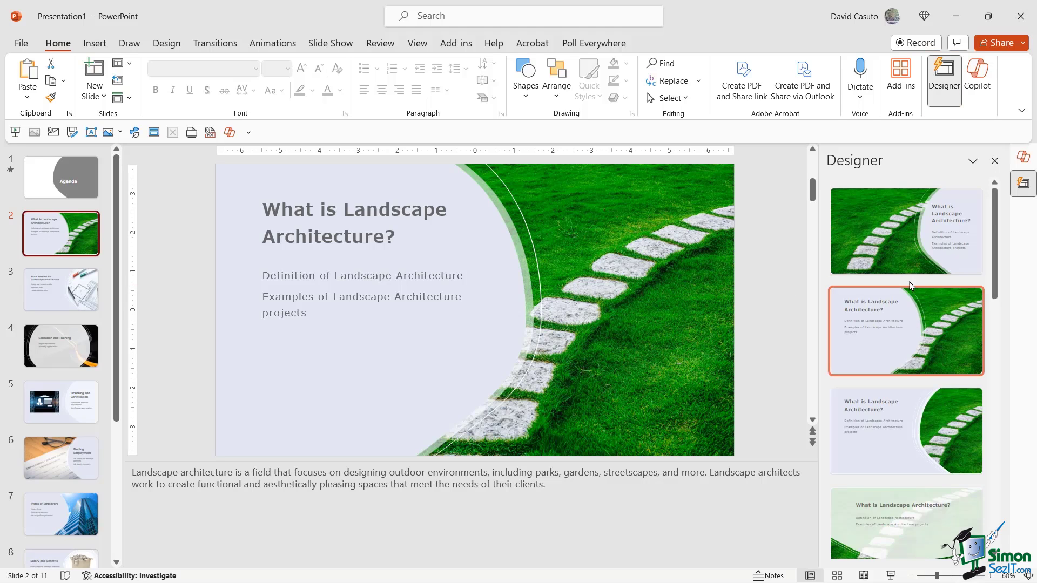
scroll(912, 291, down, 2)
scroll(910, 297, down, 2)
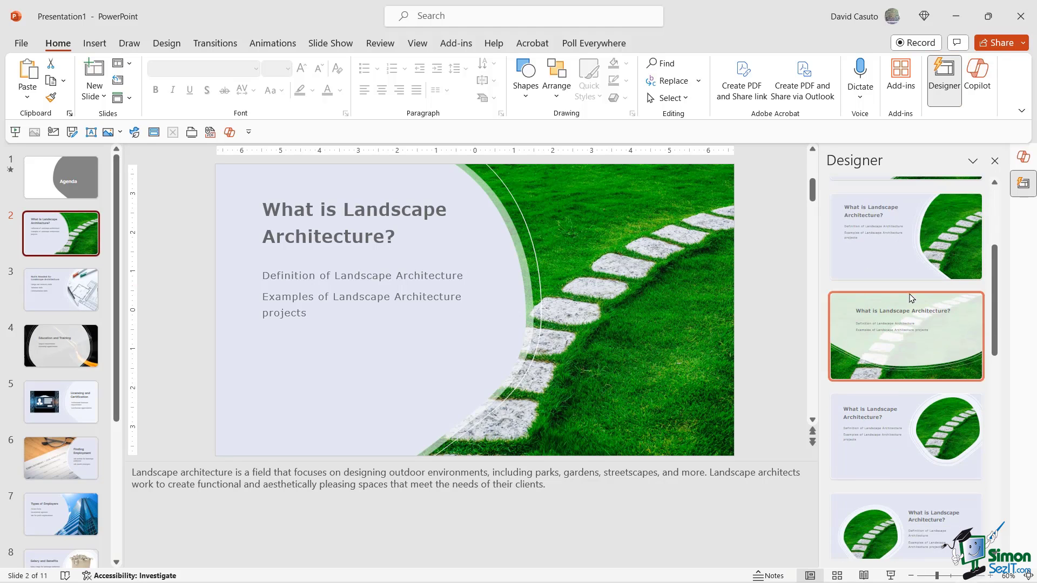
scroll(891, 333, down, 1)
click(919, 417)
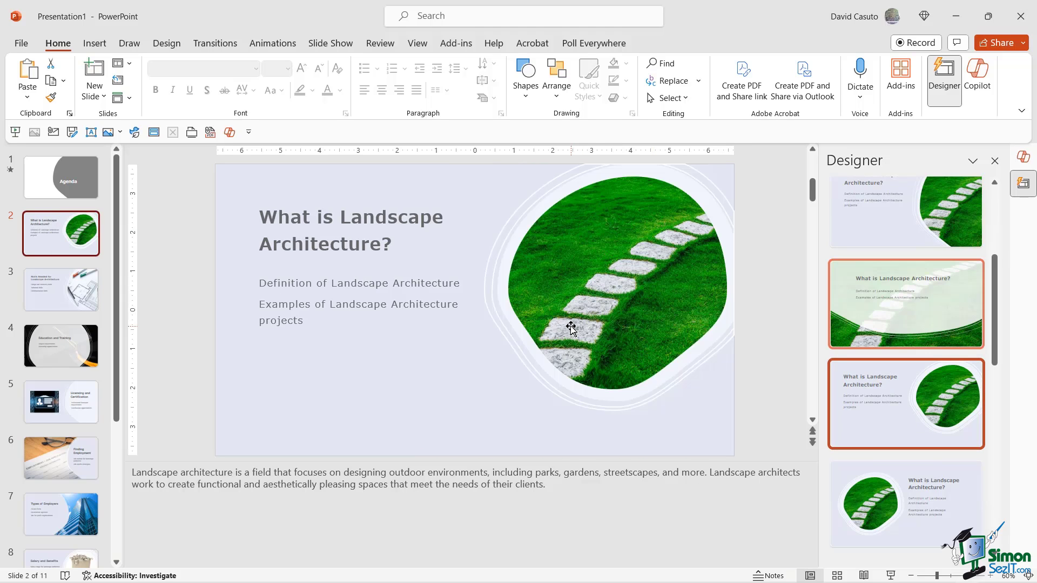
Step: Apply the curved dark-photo design to the Education and Training slide and request more ideas
click(61, 352)
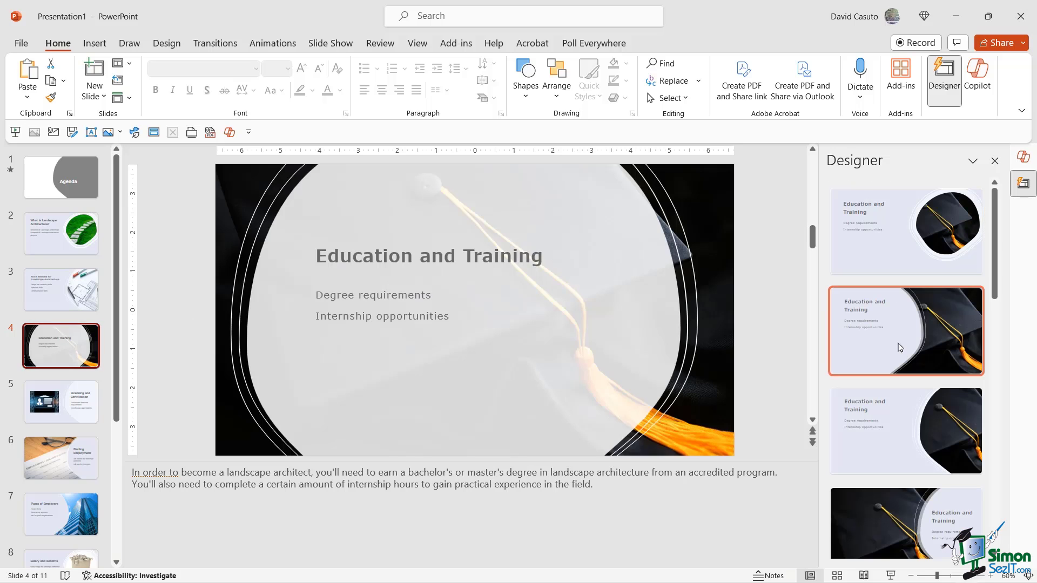
scroll(897, 347, down, 1)
click(938, 283)
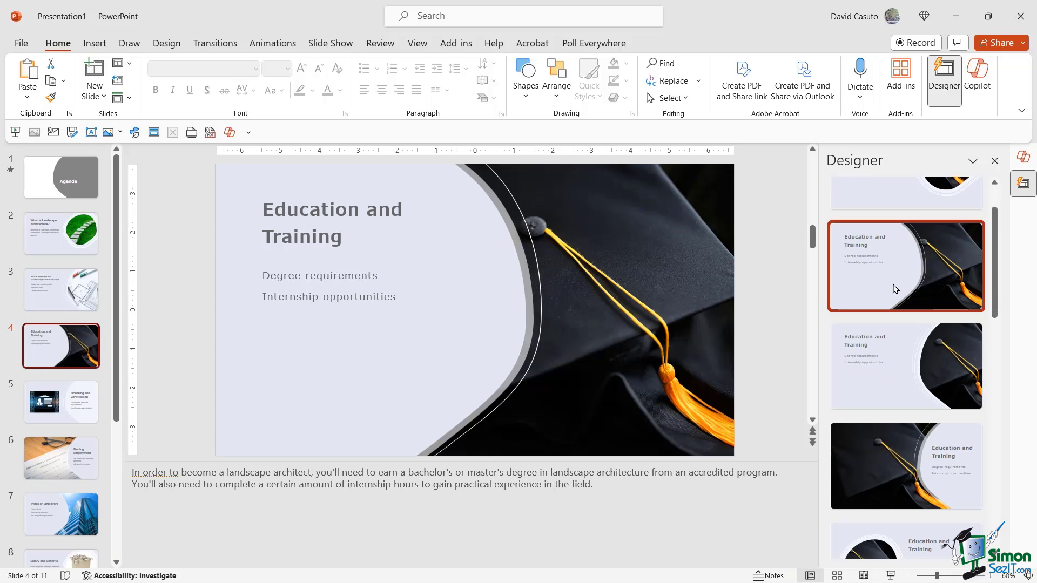
scroll(938, 332, down, 10)
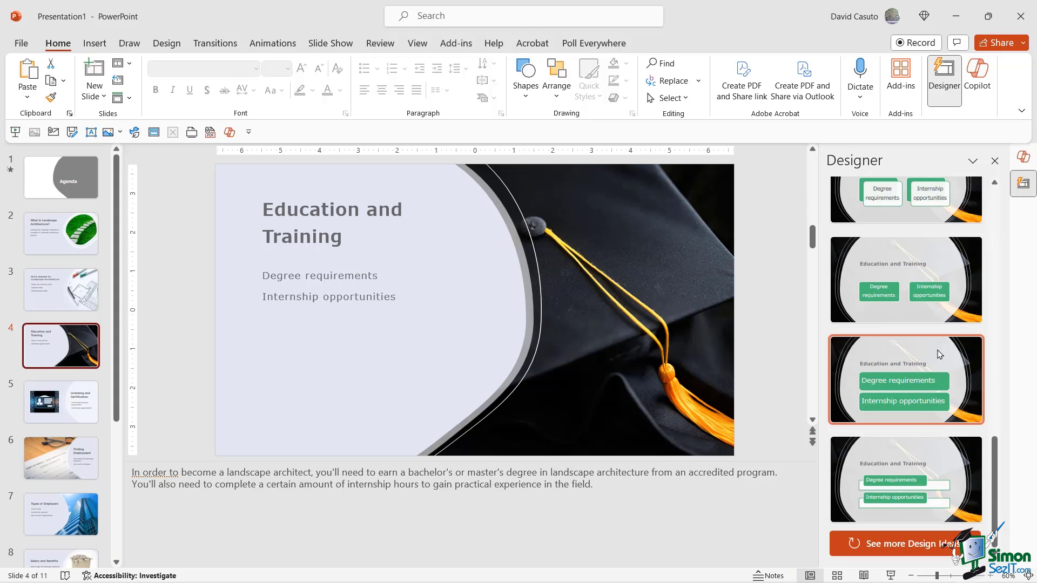
click(898, 544)
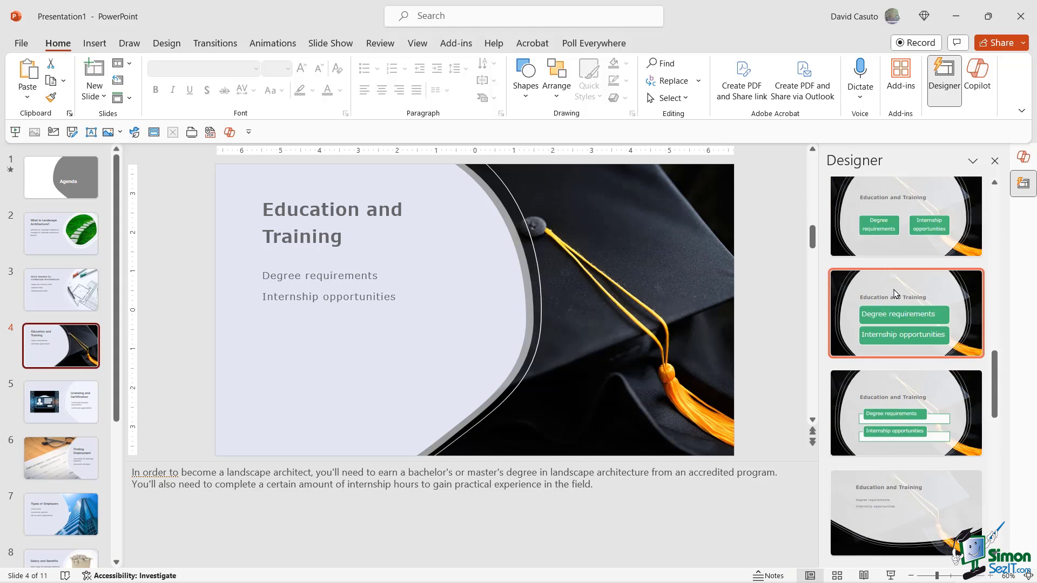
scroll(908, 348, down, 5)
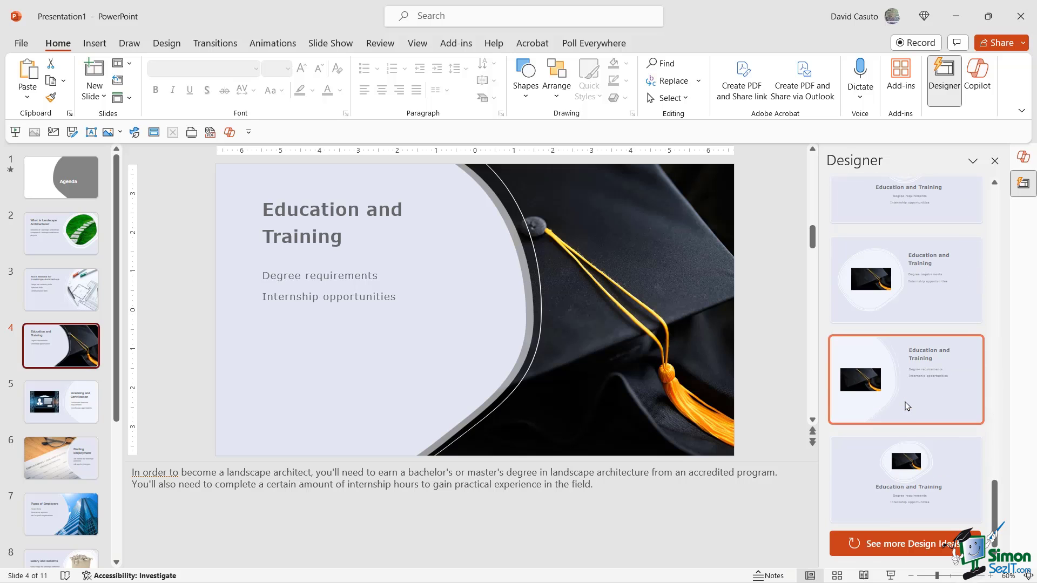
Step: Restyle slide 2 with the layout showing its two points as green boxes
click(45, 232)
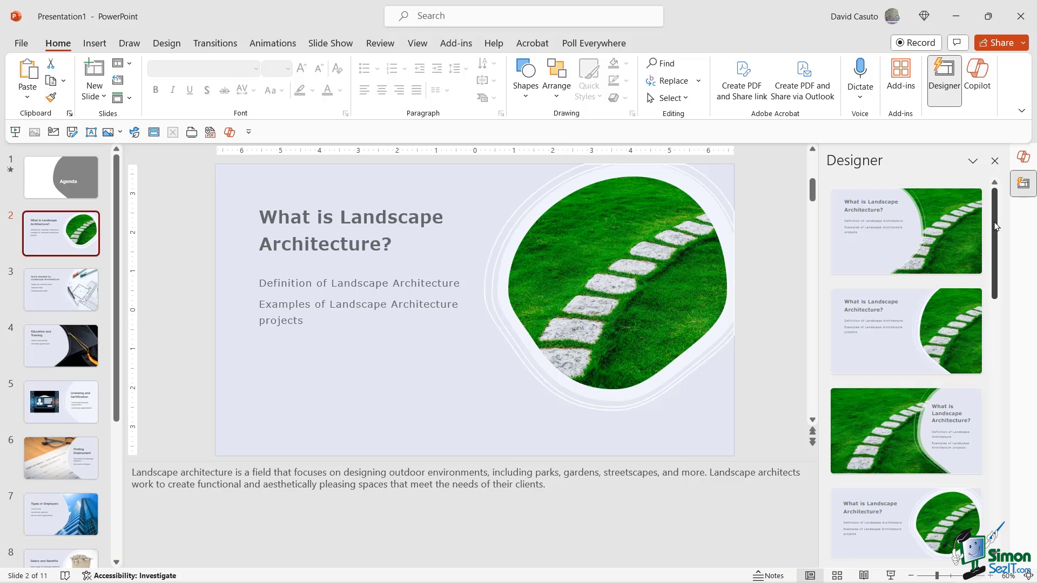
scroll(998, 334, down, 2)
scroll(998, 335, down, 5)
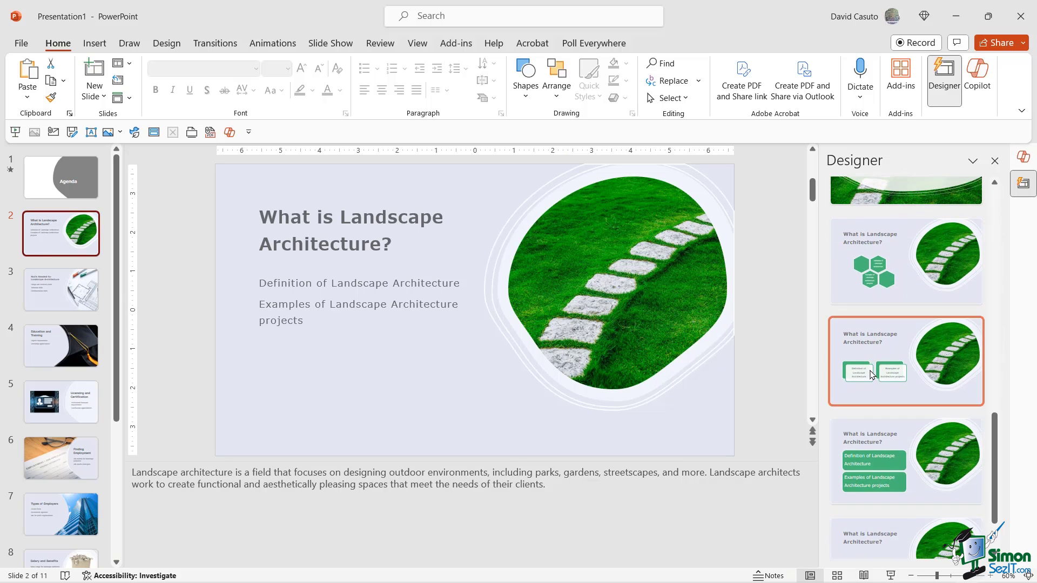
click(870, 375)
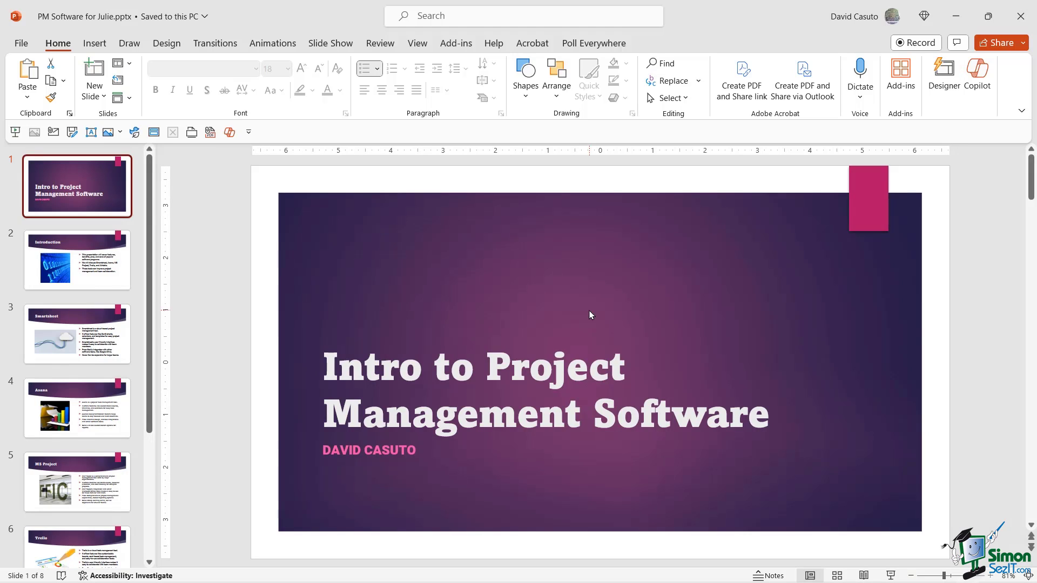
Step: Open Copilot beside the PM Software for Julie deck and show its Create, Edit and Ask prompts
scroll(106, 357, down, 3)
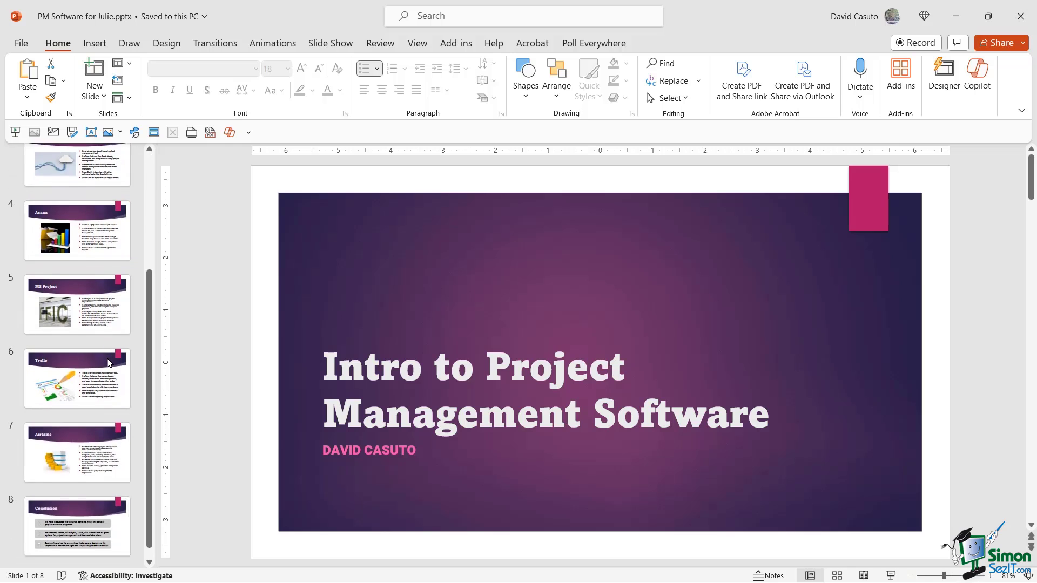
scroll(108, 362, up, 4)
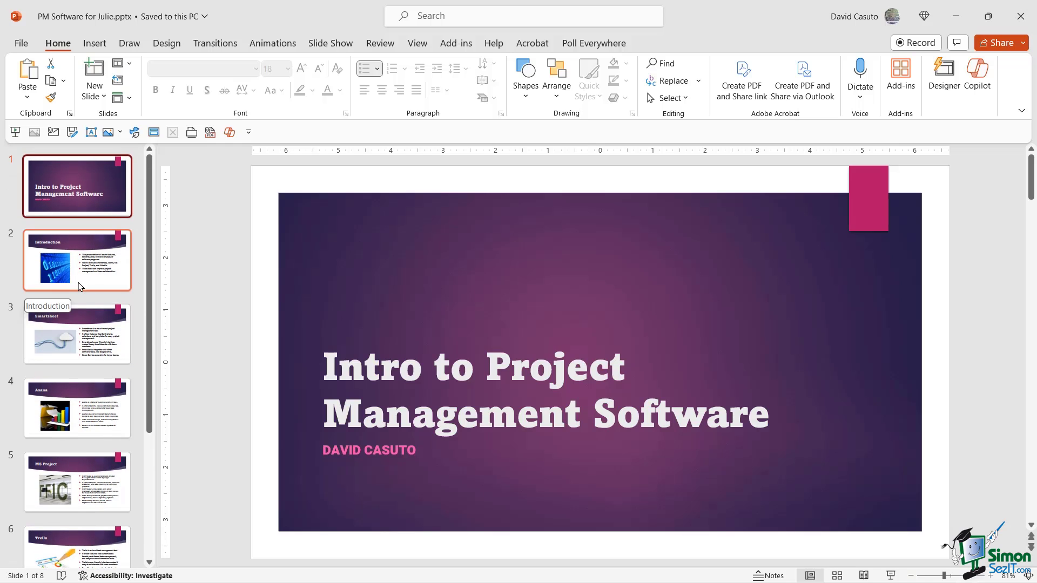
click(978, 74)
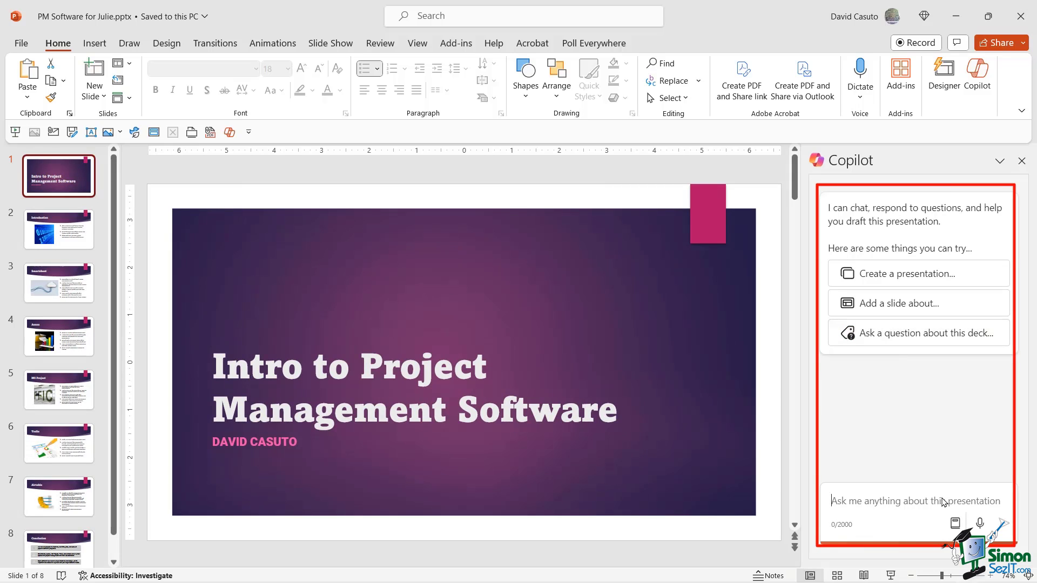
click(955, 524)
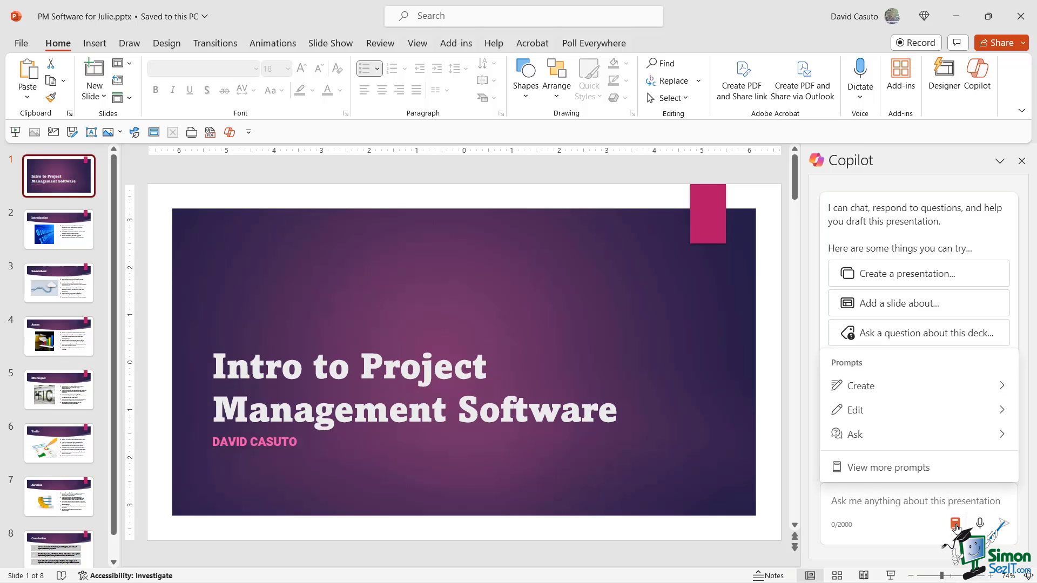
Step: Filter the Copilot Lab prompt gallery to the Understand and Ask categories
click(873, 470)
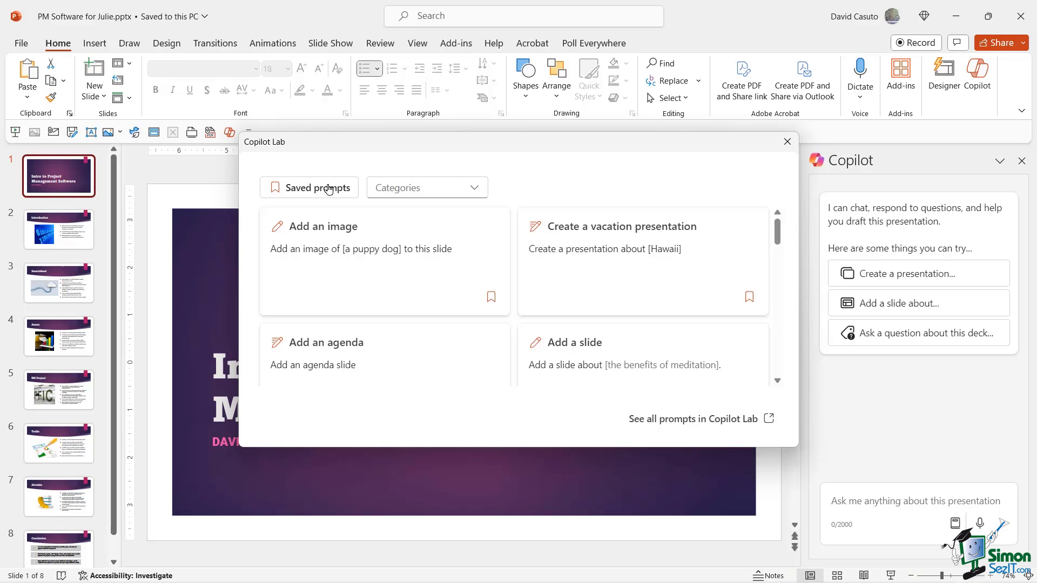
click(477, 192)
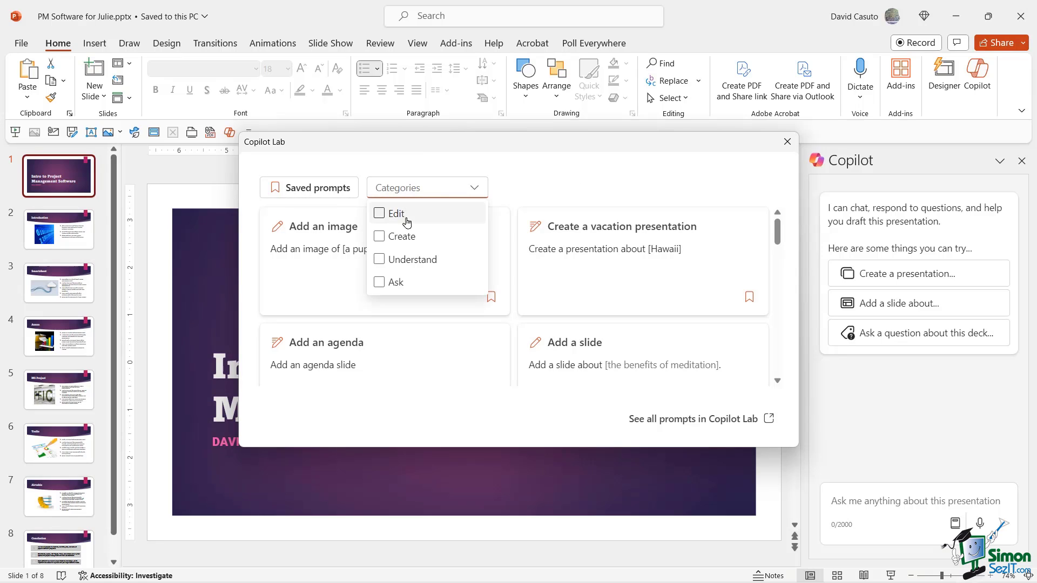
click(379, 261)
click(381, 286)
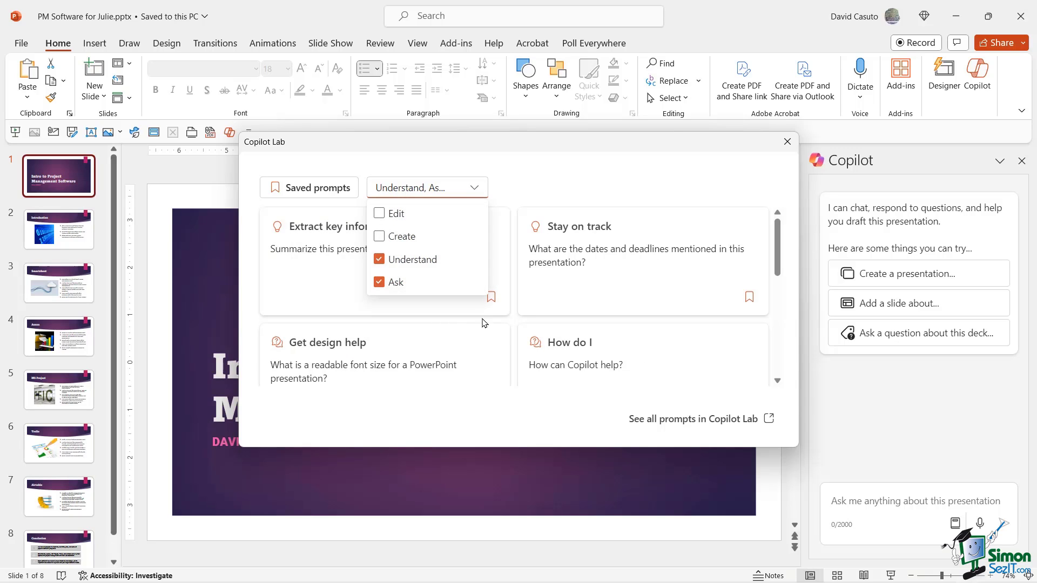
click(675, 164)
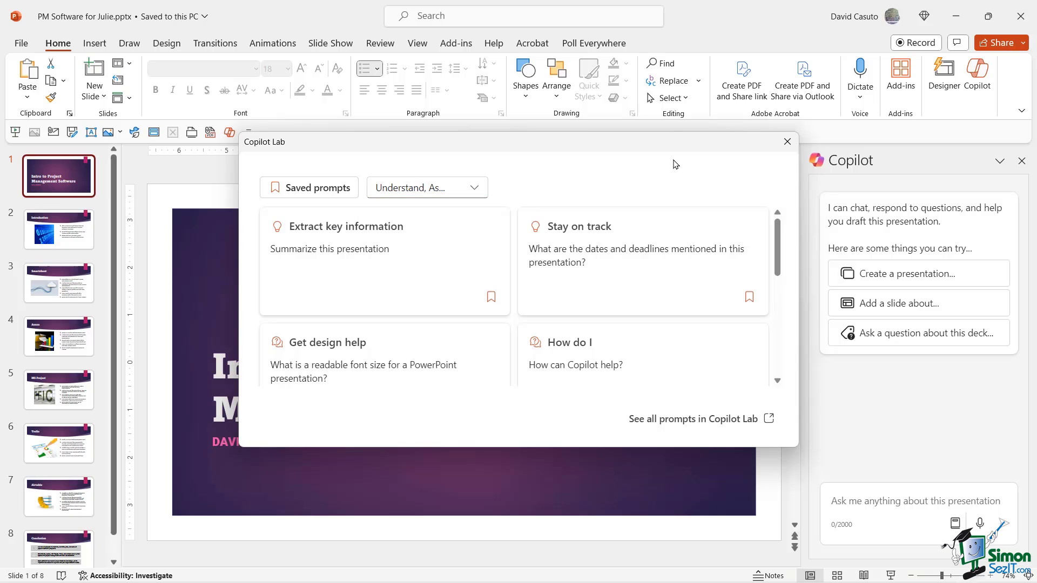
Step: Ask Copilot to summarize the presentation's software programs and their features
click(413, 265)
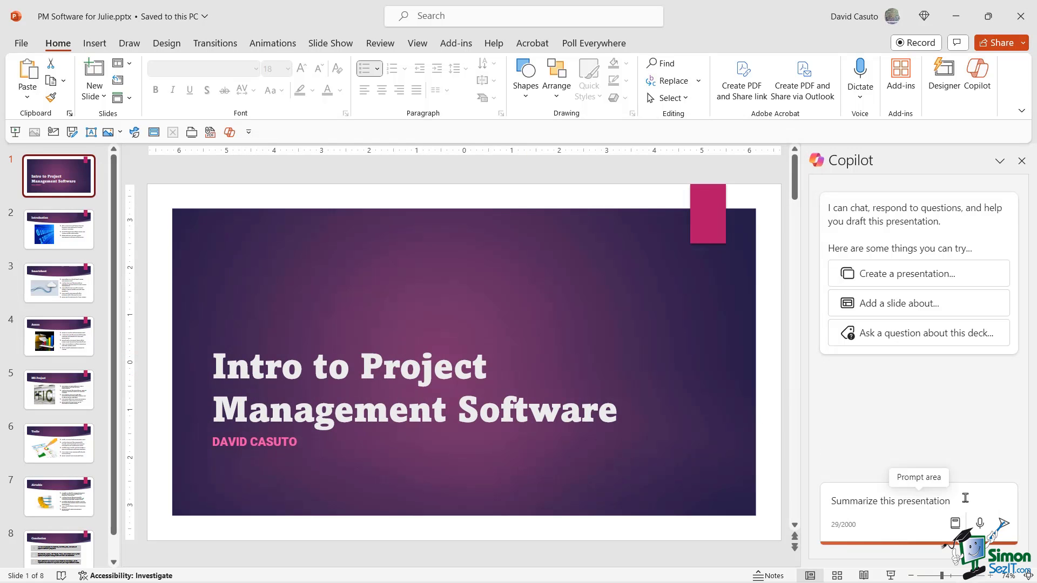
text(all software progra)
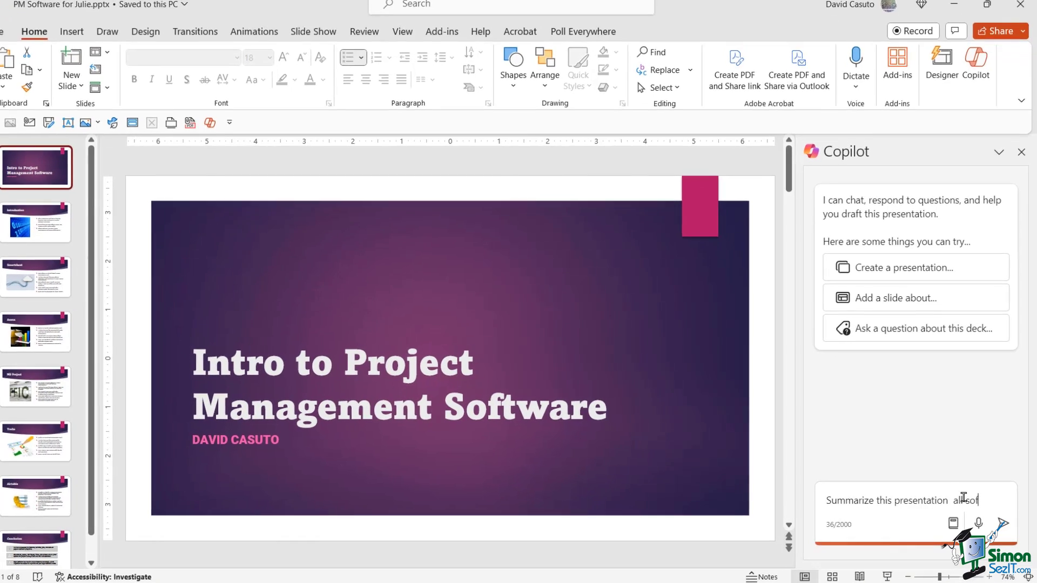
text(ms and their)
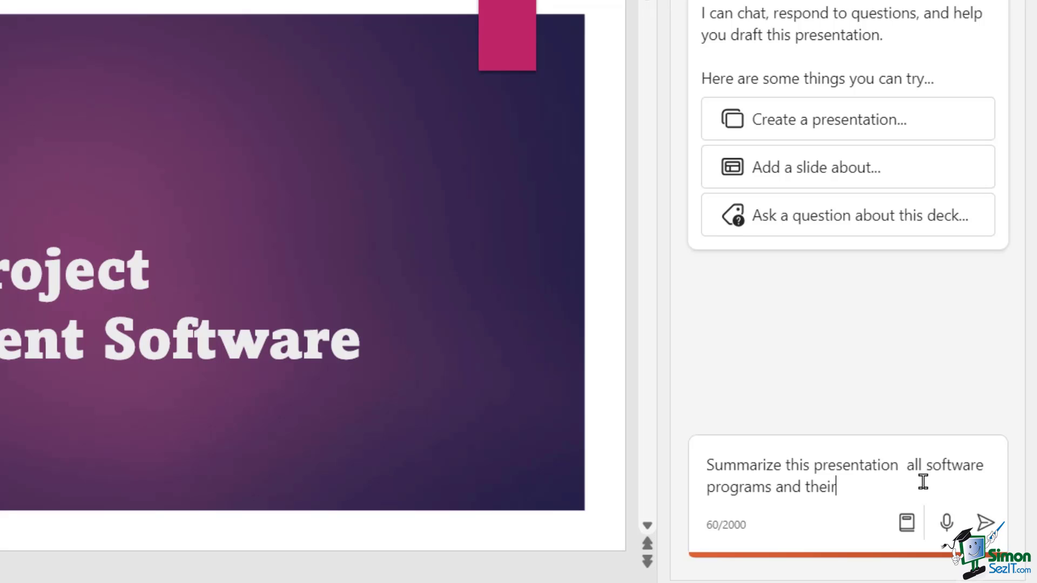
text( features)
key(Return)
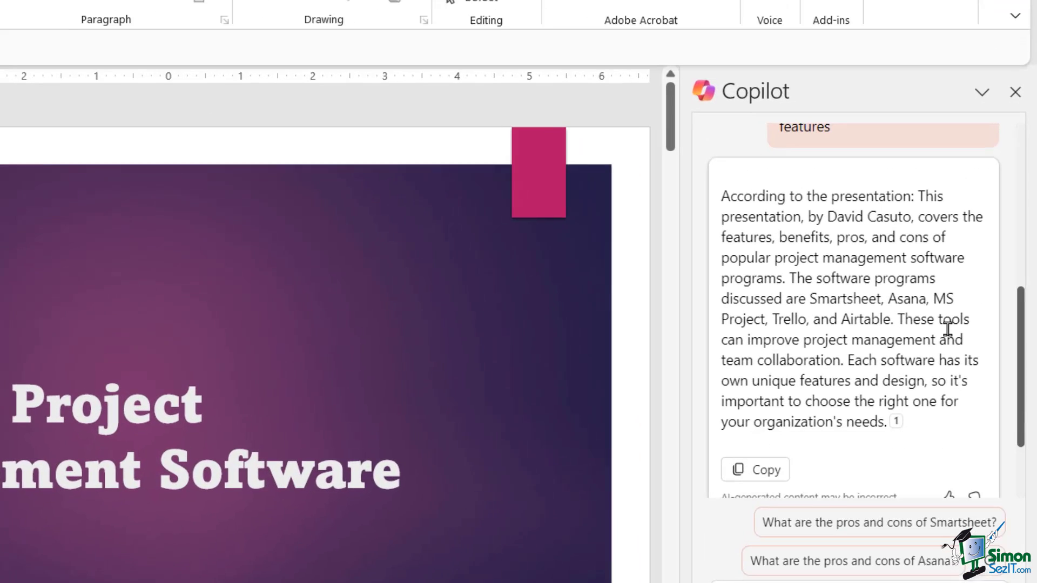
mouse_move(943, 303)
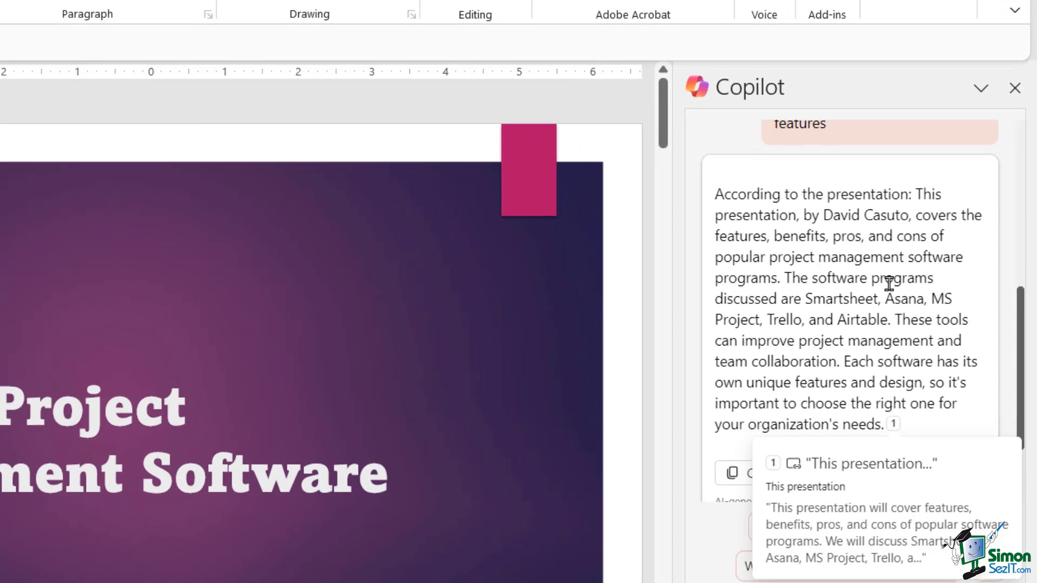
scroll(852, 301, down, 1)
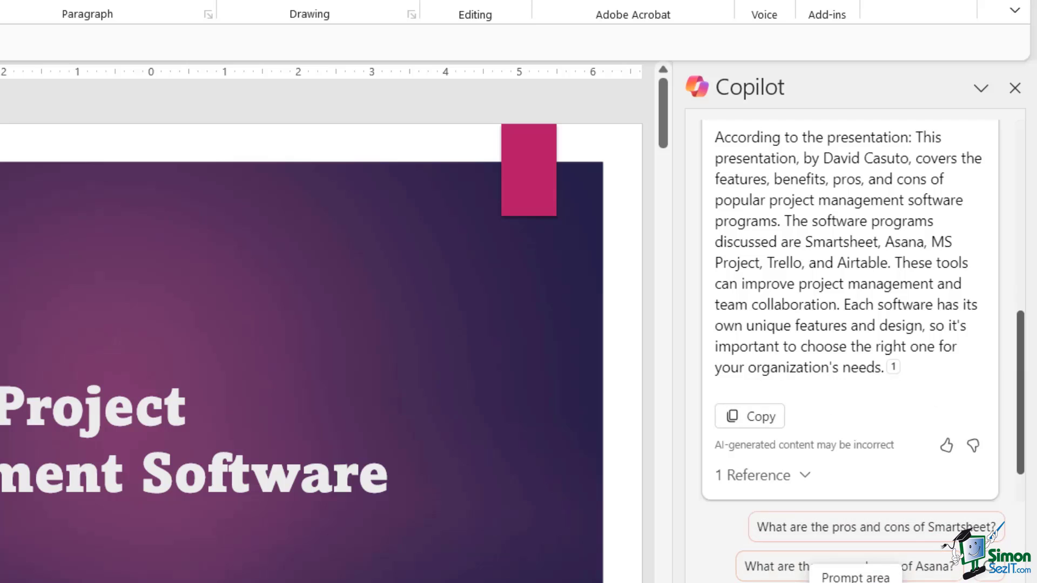
Step: Ask Copilot 'tell me more about asana' and read its answer
text(tell me more about )
text(sa)
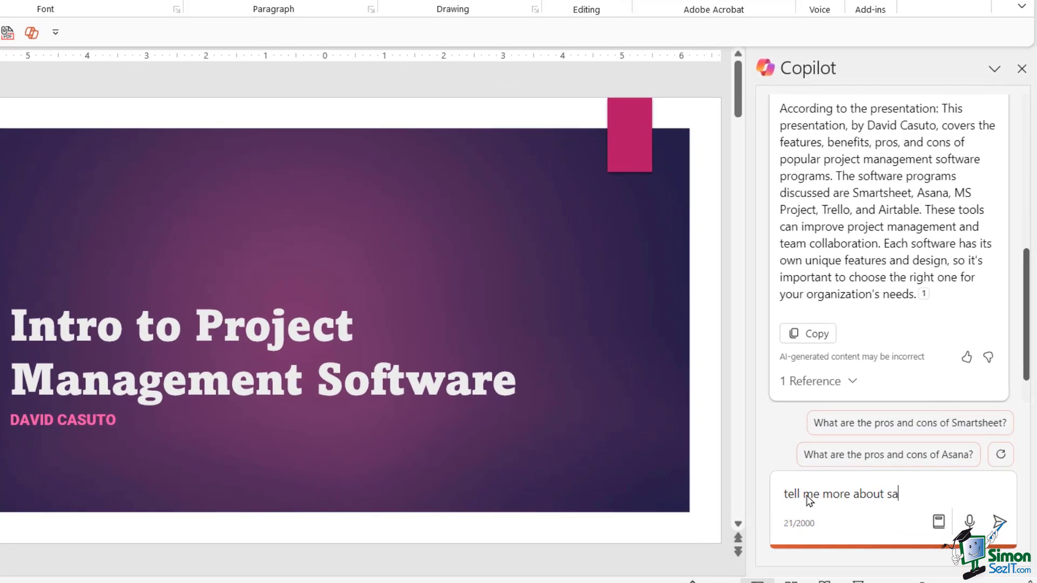
key(BackSpace)
key(BackSpace)
text(asana)
key(Return)
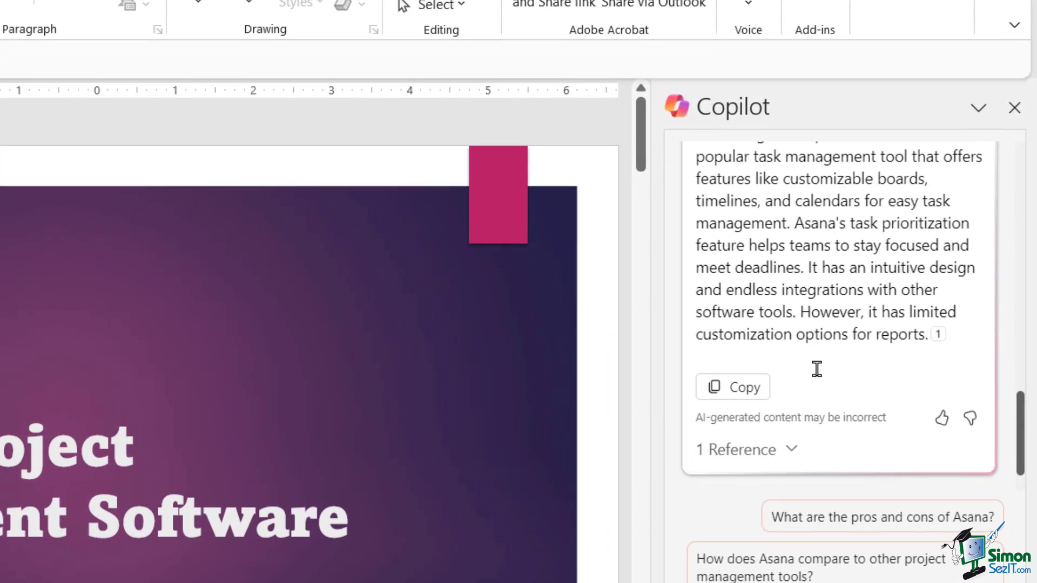
scroll(850, 305, up, 2)
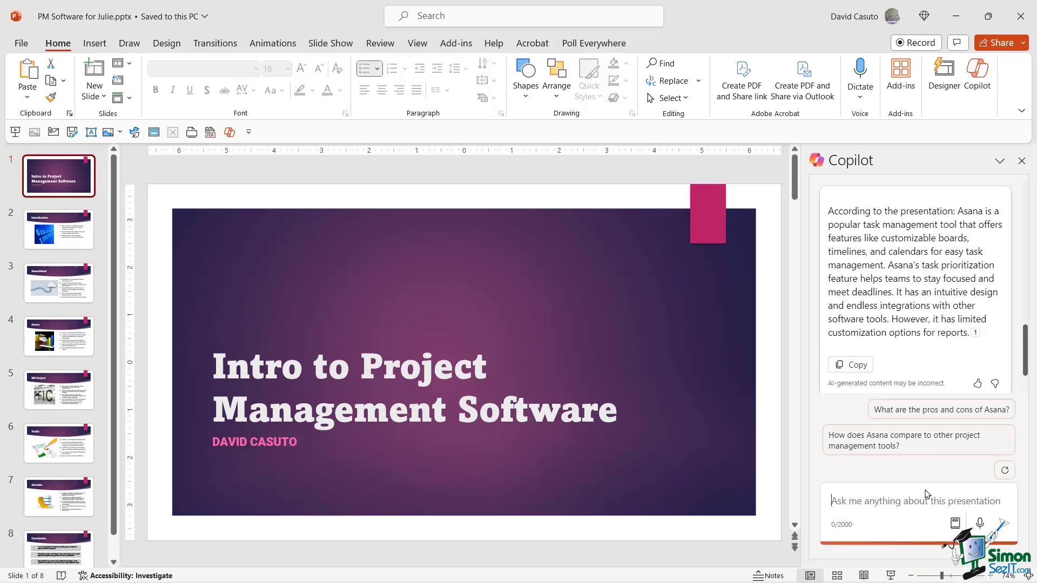
Step: Use Copilot's add-a-slide prompt to request a slide about Monday project management software
click(955, 524)
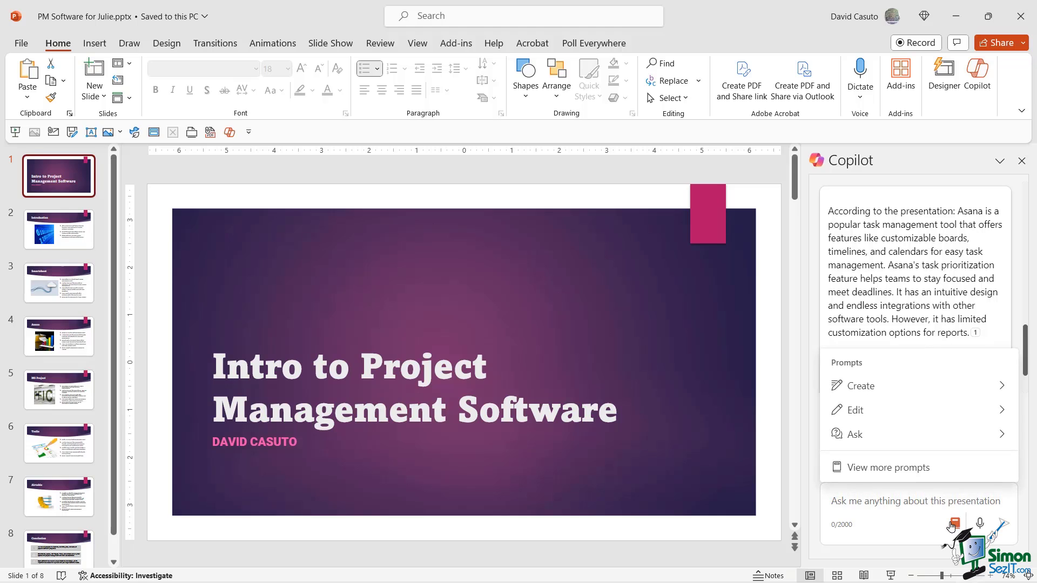
click(862, 388)
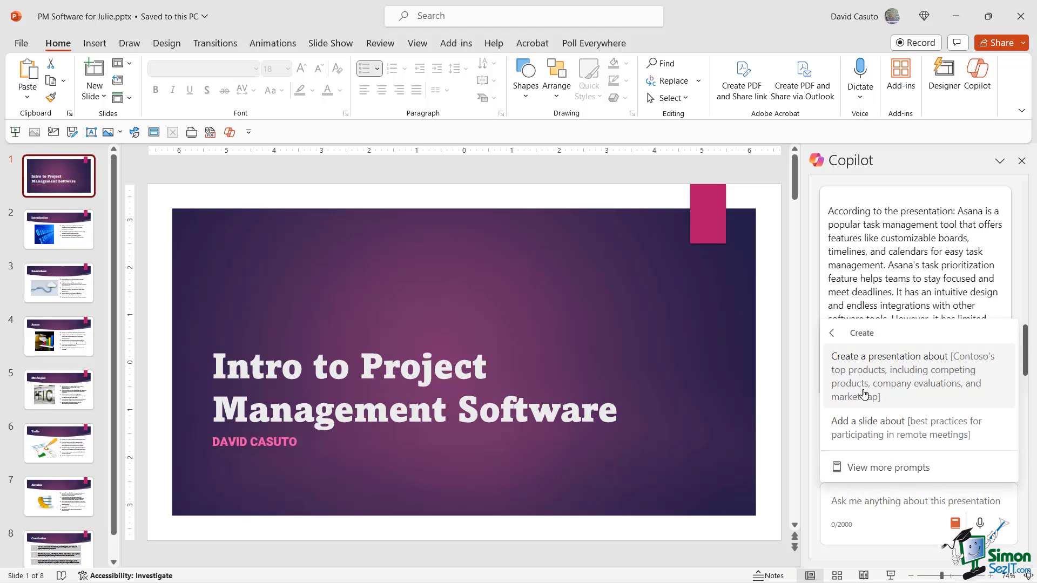
click(885, 432)
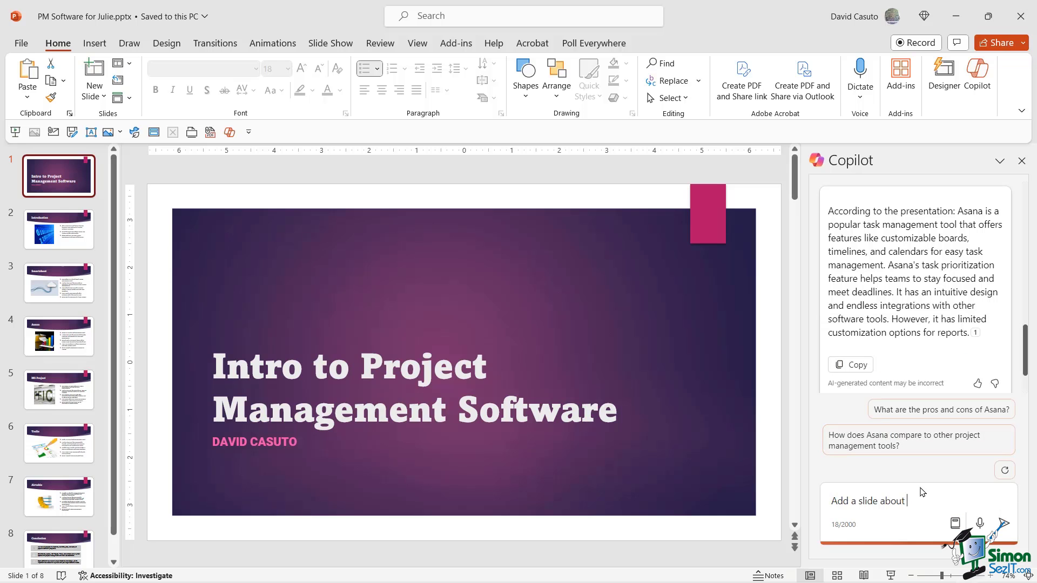
text(Mod)
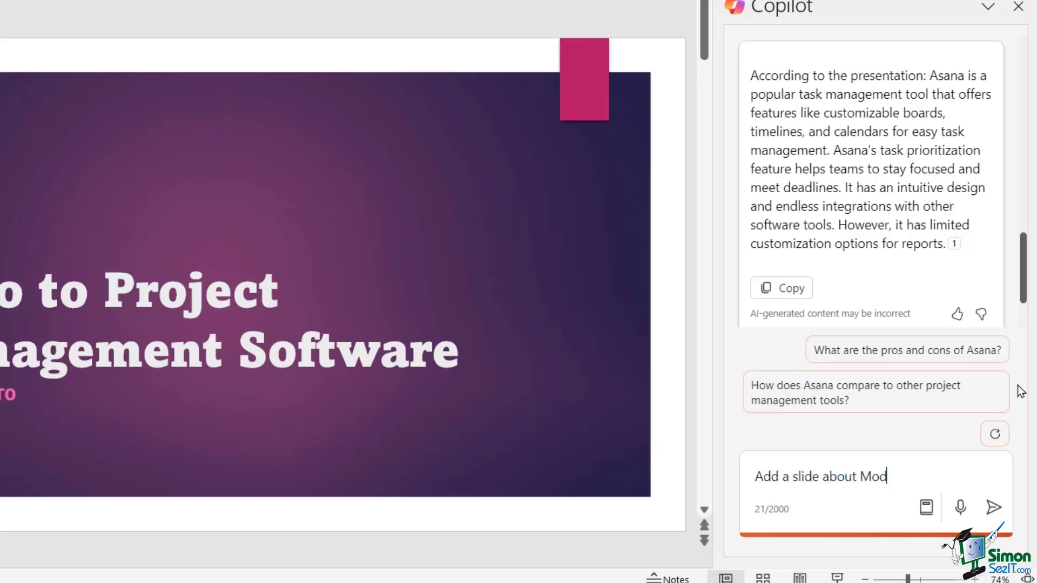
key(BackSpace)
text(nday project management software)
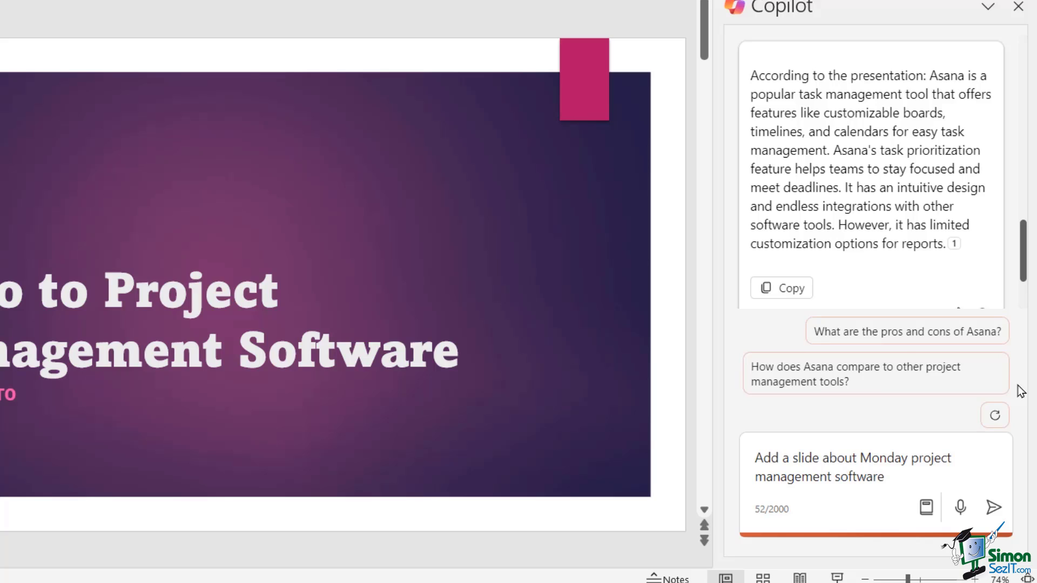
key(Return)
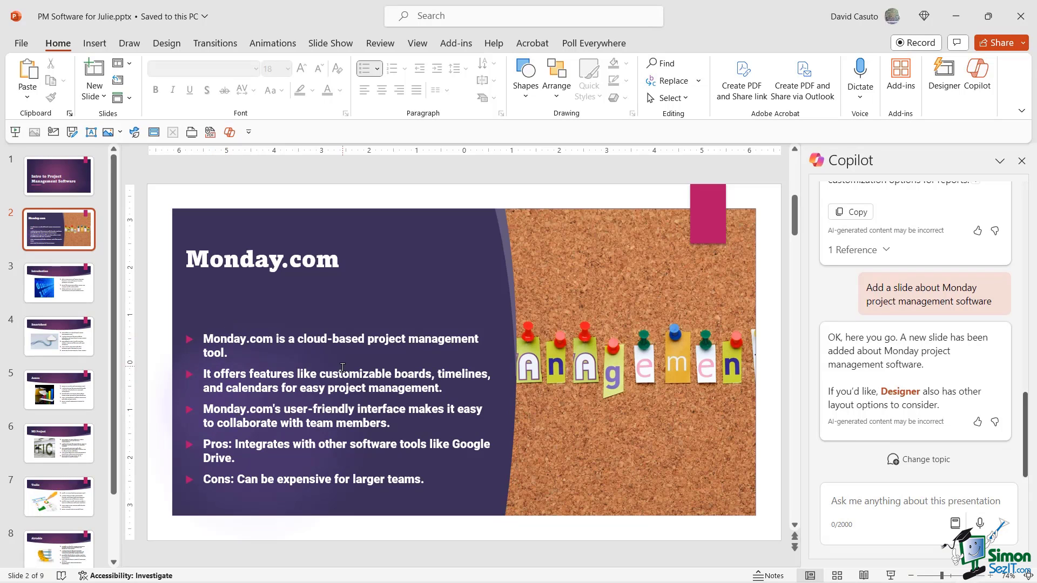
Step: Show and enlarge the Monday.com slide's notes, then move it to slide 6 after MS Project
click(769, 576)
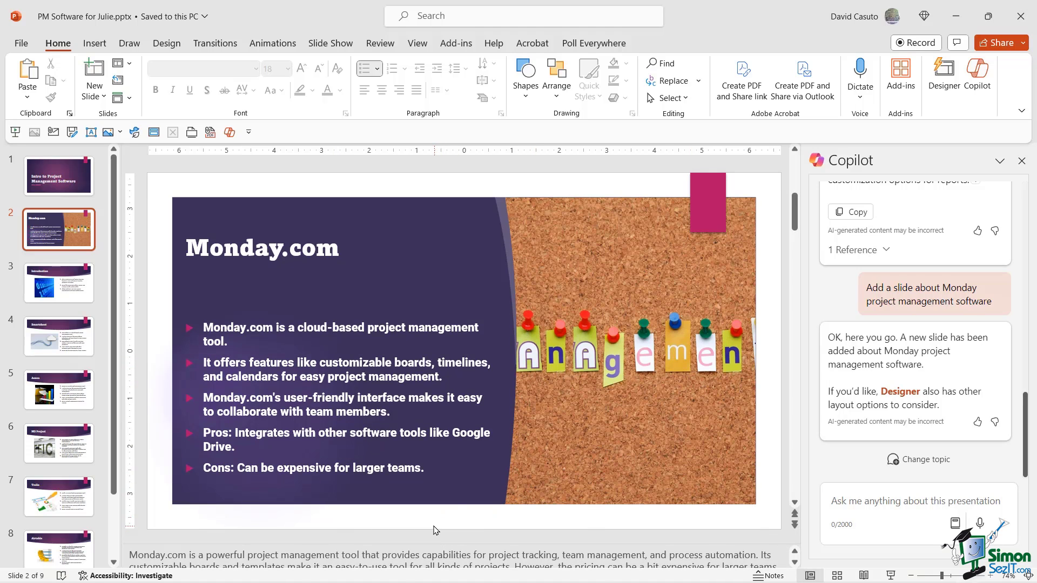
drag(436, 542, 435, 463)
drag(54, 225, 54, 400)
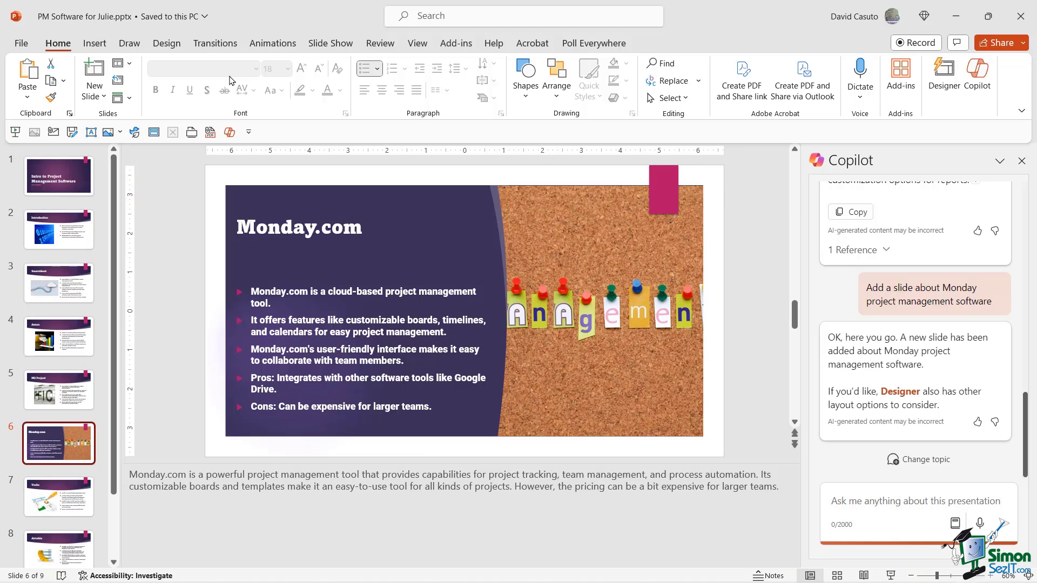
Step: Apply the blue patterned theme to all slides and review the Smartsheet and Introduction slides
click(159, 47)
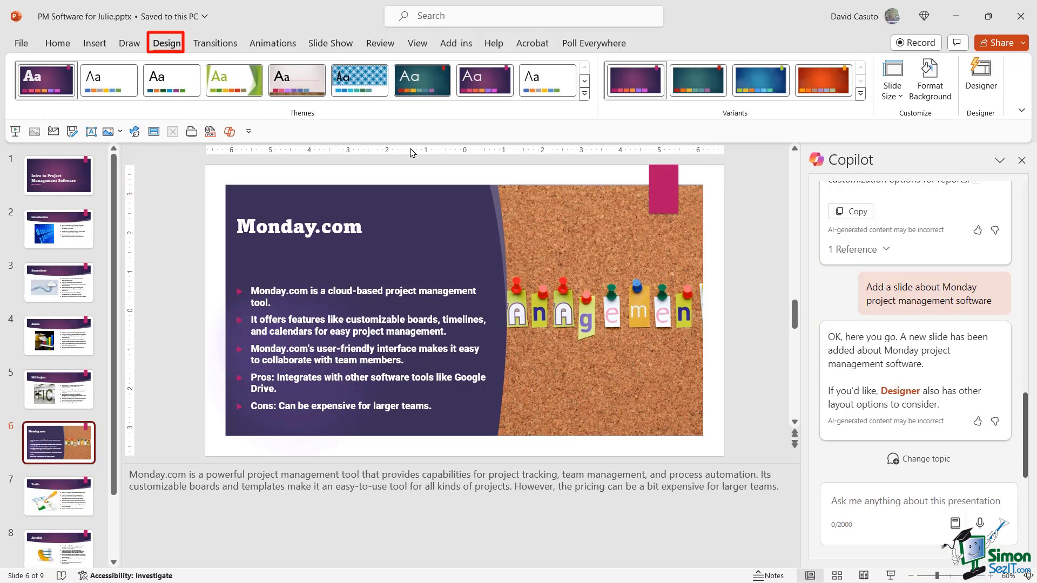
click(374, 89)
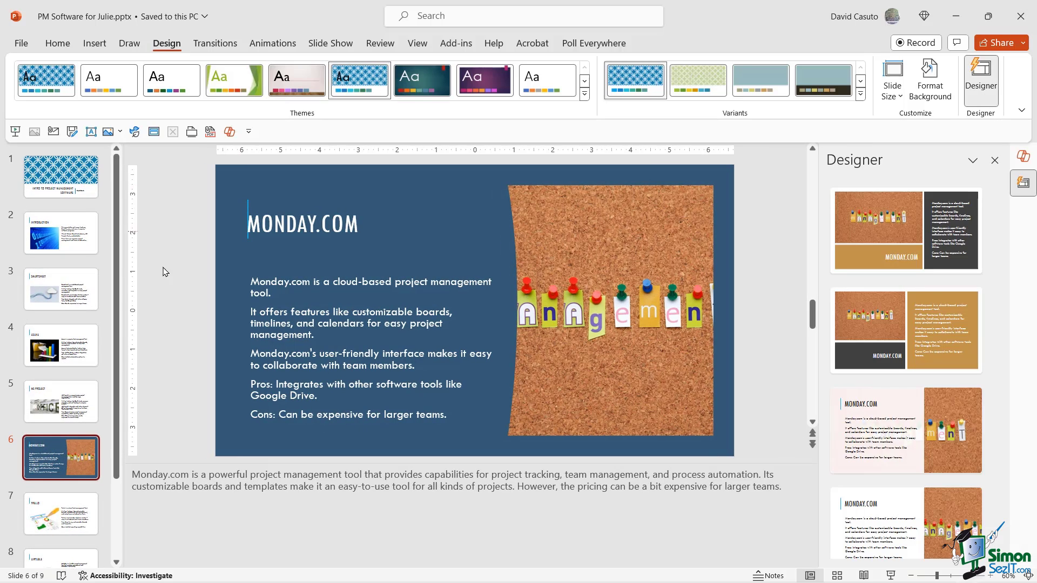
click(64, 235)
click(56, 289)
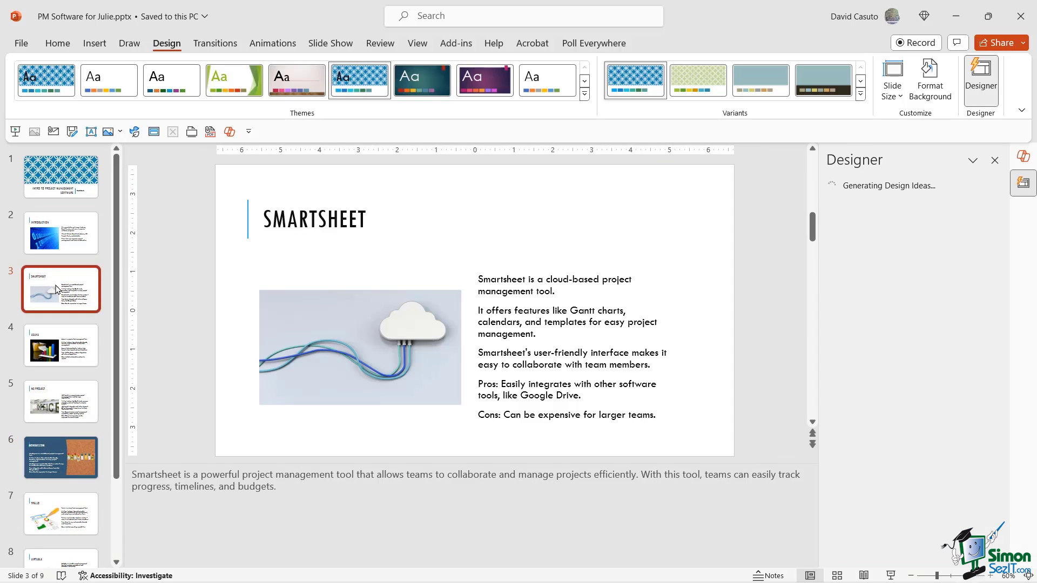
click(68, 326)
click(78, 294)
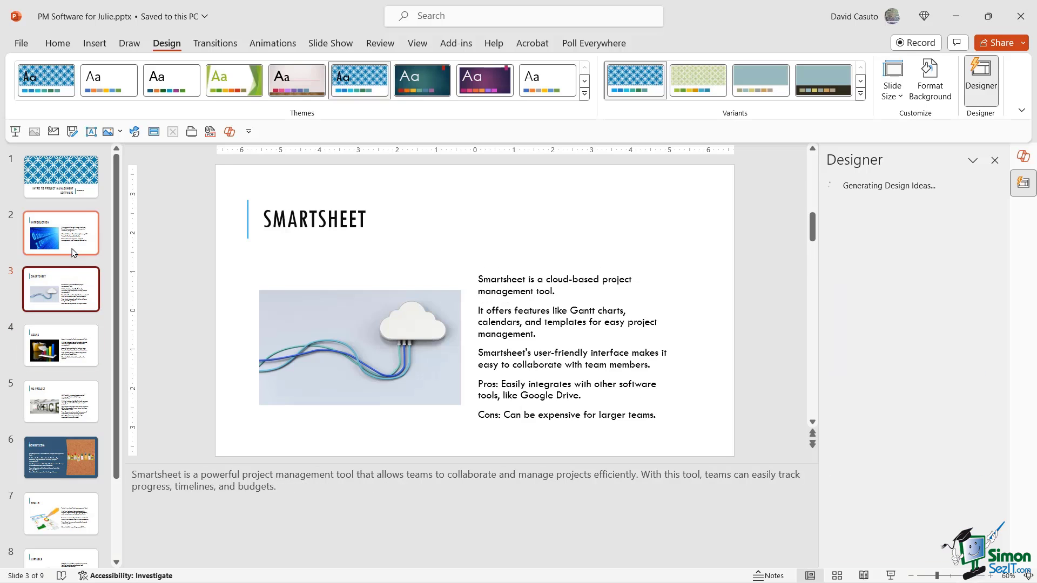
click(72, 247)
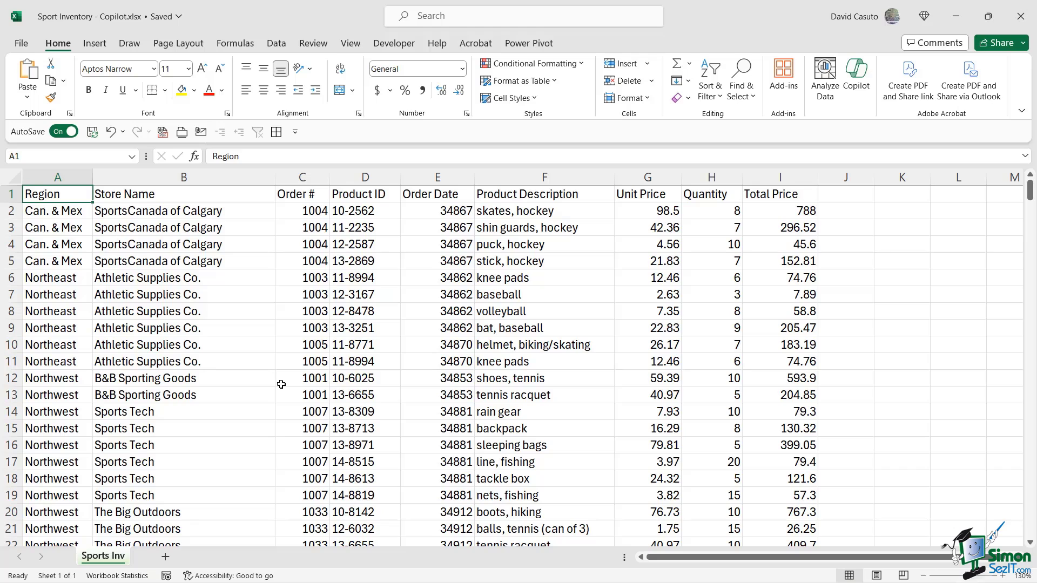
Step: Open Copilot and convert the Sports Inv data A1:I354 into a table with headers
click(856, 76)
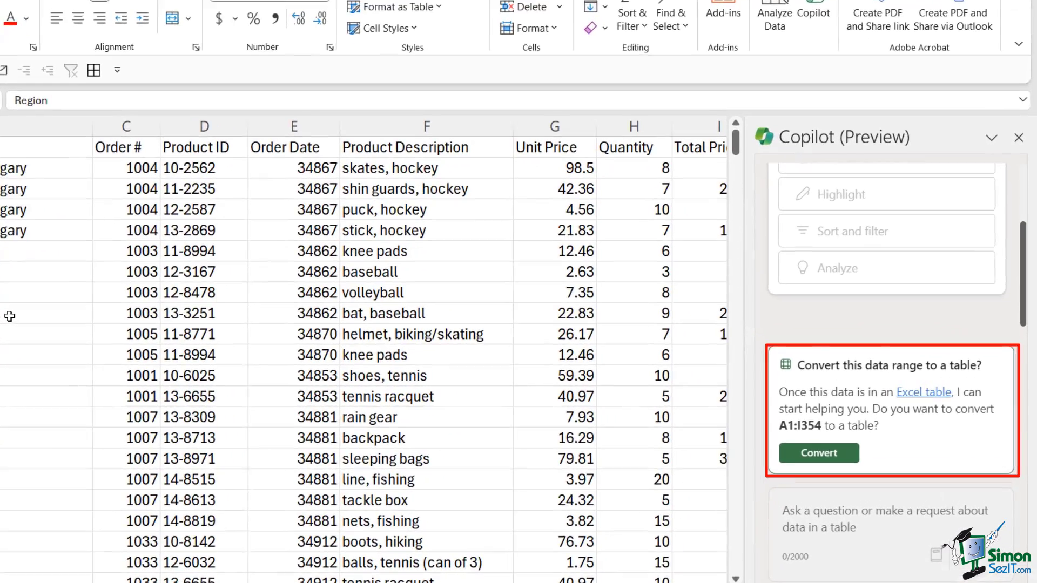
click(10, 317)
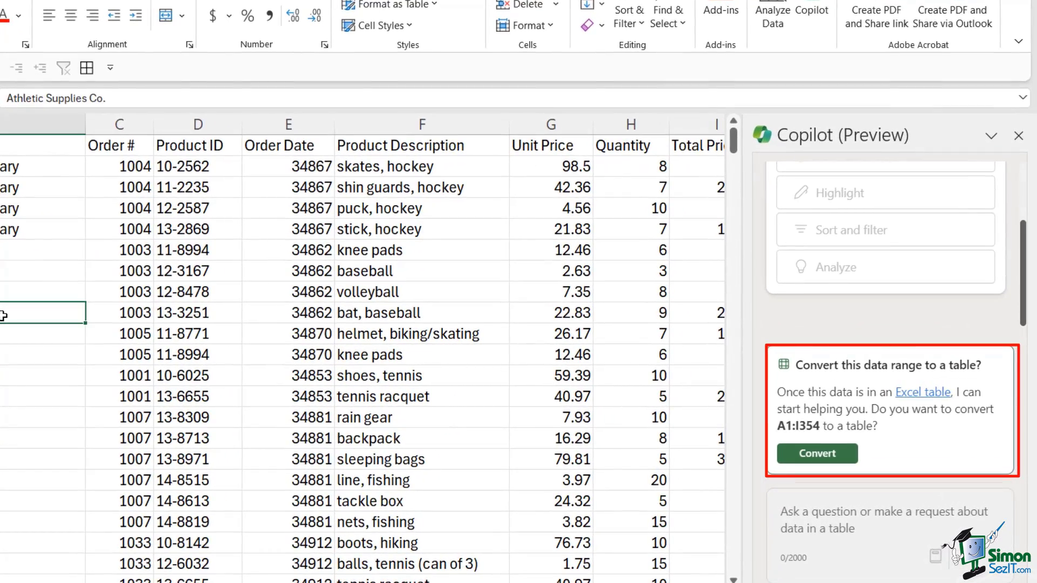
key(ctrl+t)
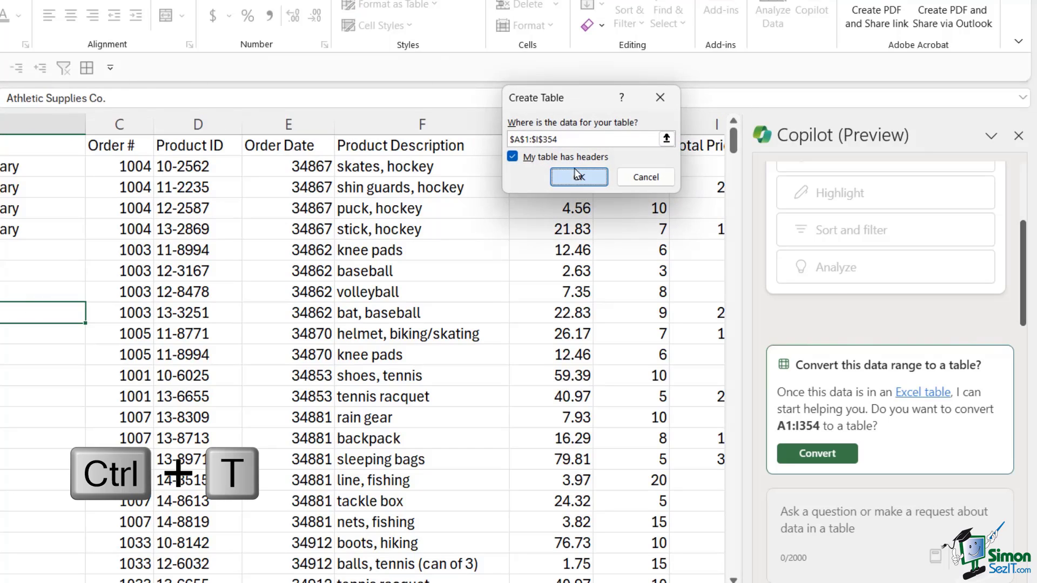
click(577, 177)
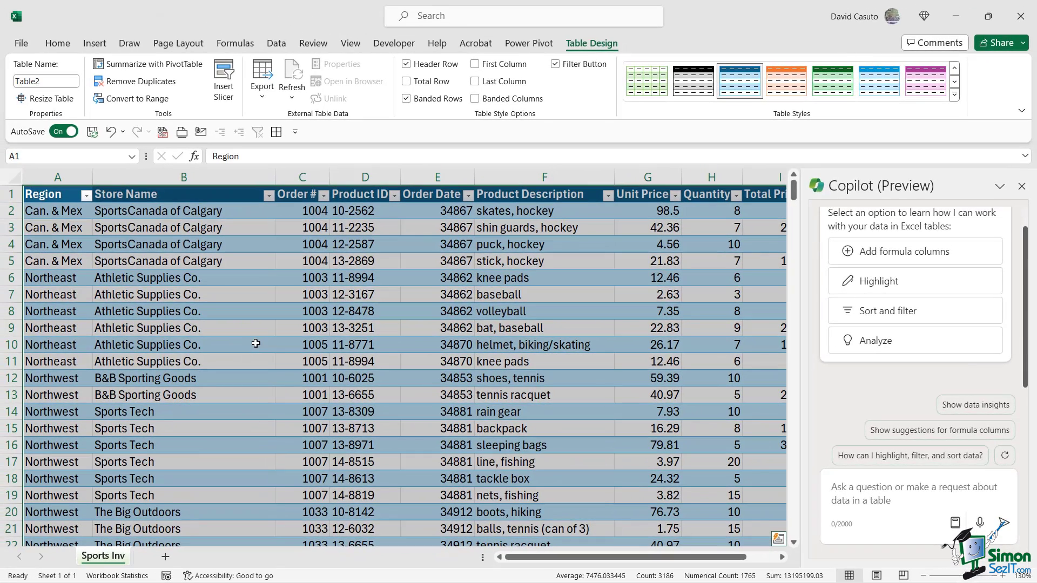
Step: Ask Copilot to 'highlight all Can. & Mex items in region in blue' and check the filled cells
click(256, 343)
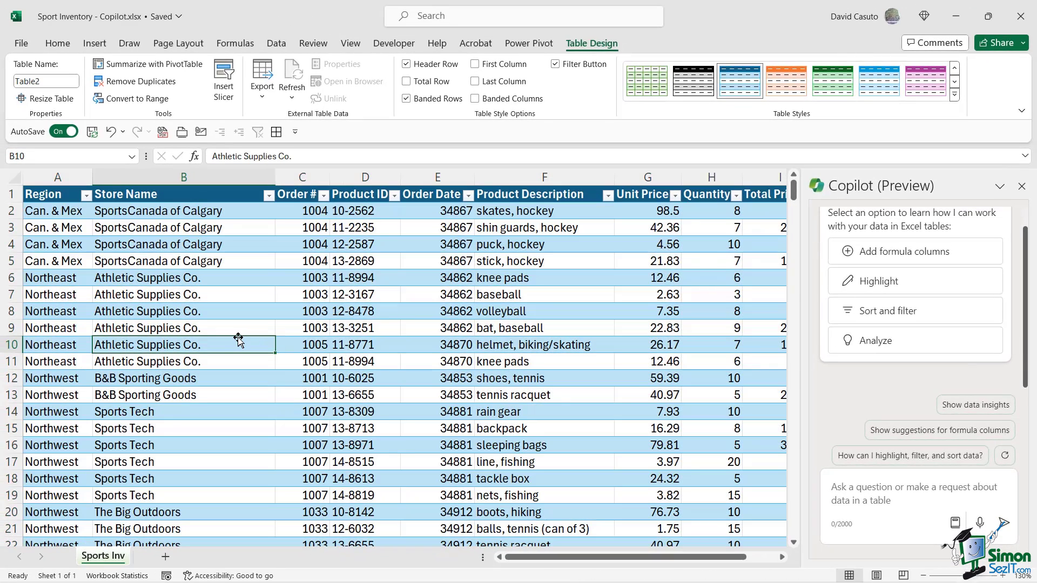
click(847, 490)
text(highlight all Can. & Mex items in region in blue)
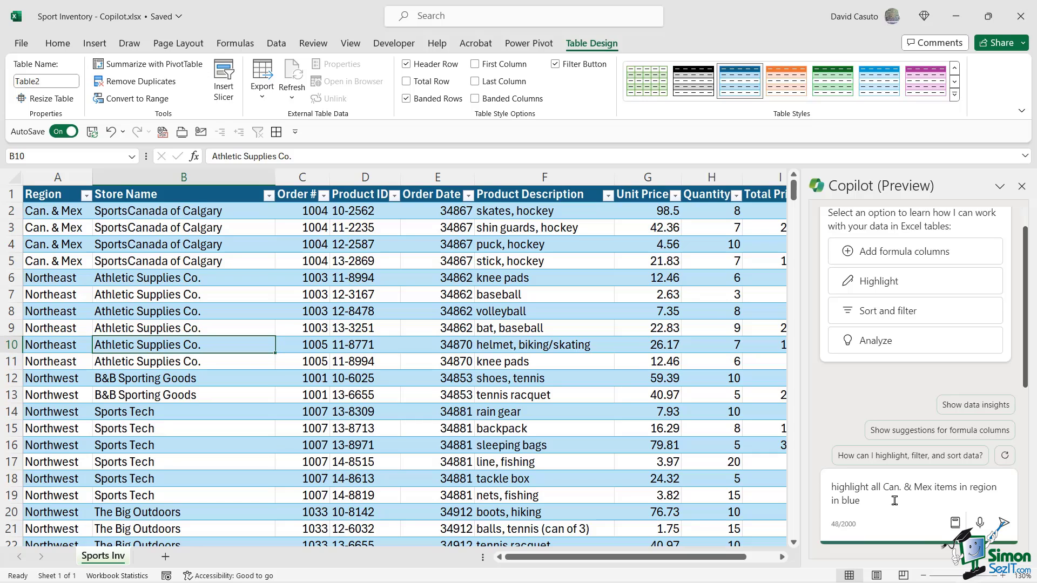
click(1003, 523)
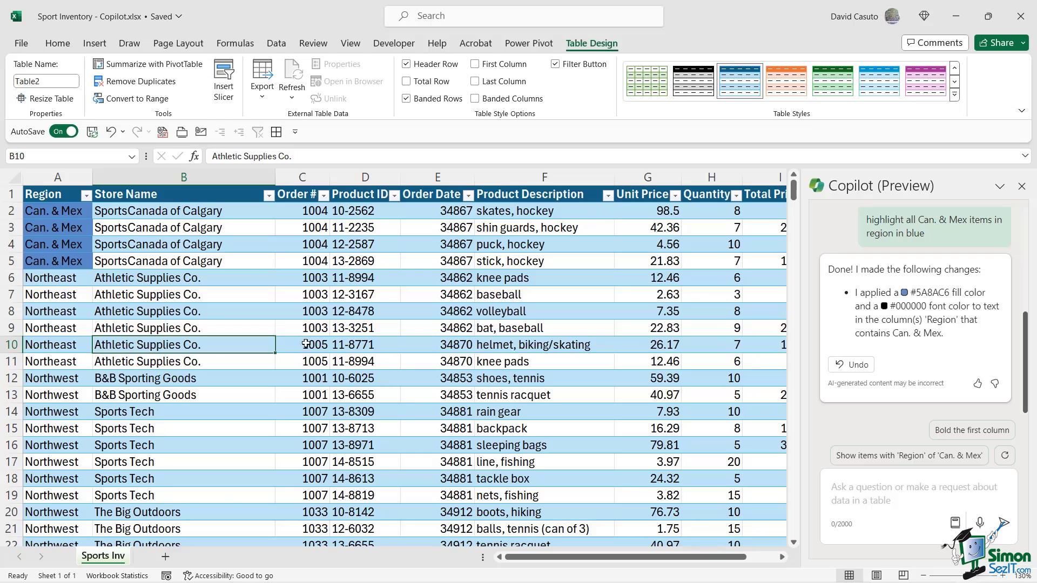
scroll(214, 366, down, 9)
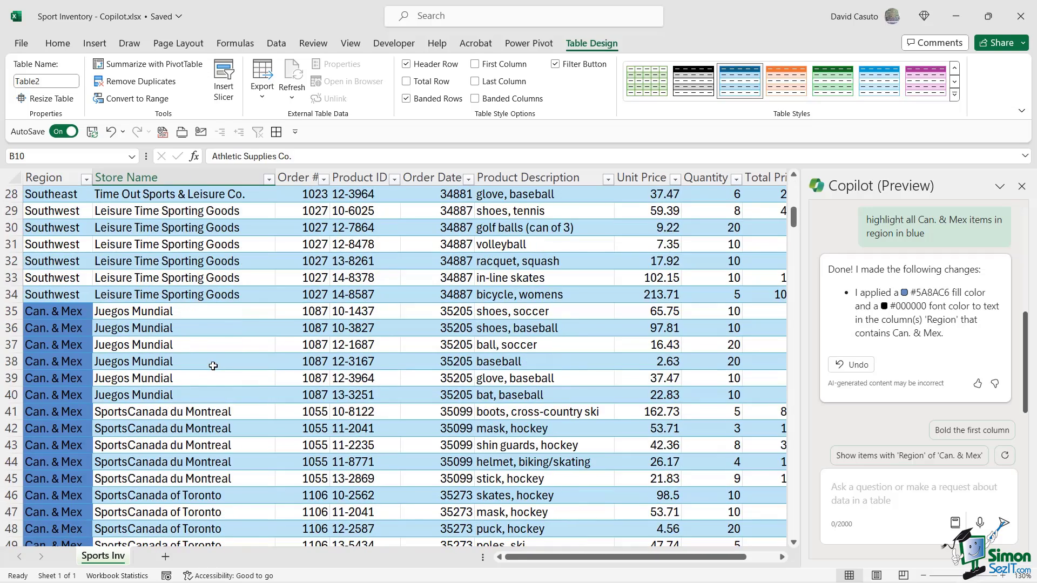
scroll(213, 366, down, 9)
scroll(213, 366, up, 1)
scroll(213, 366, up, 18)
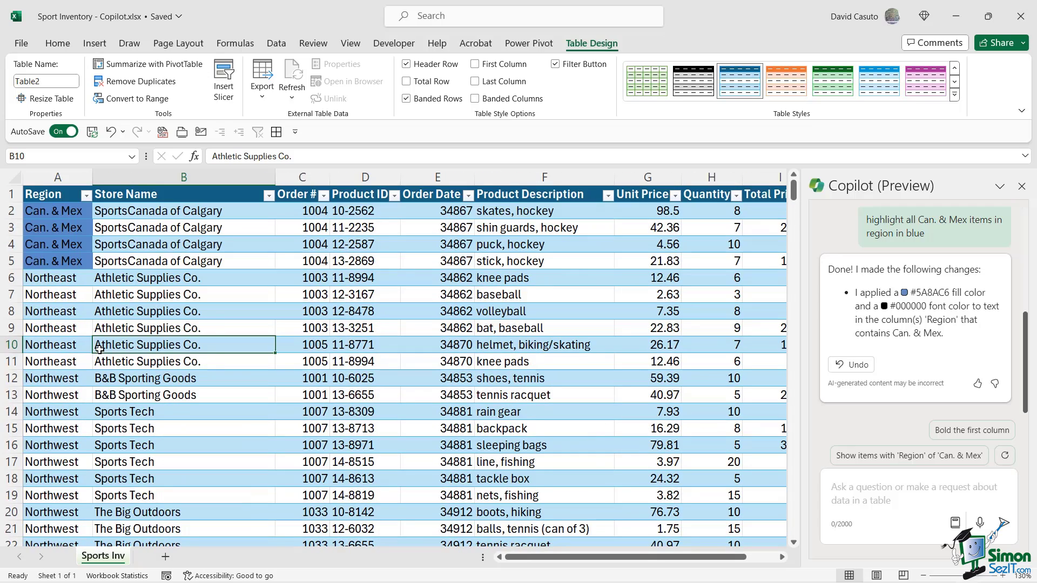
Step: Change cell A8's region to Can. & Mex so it picks up the blue fill
click(51, 312)
text(Can. & Mex)
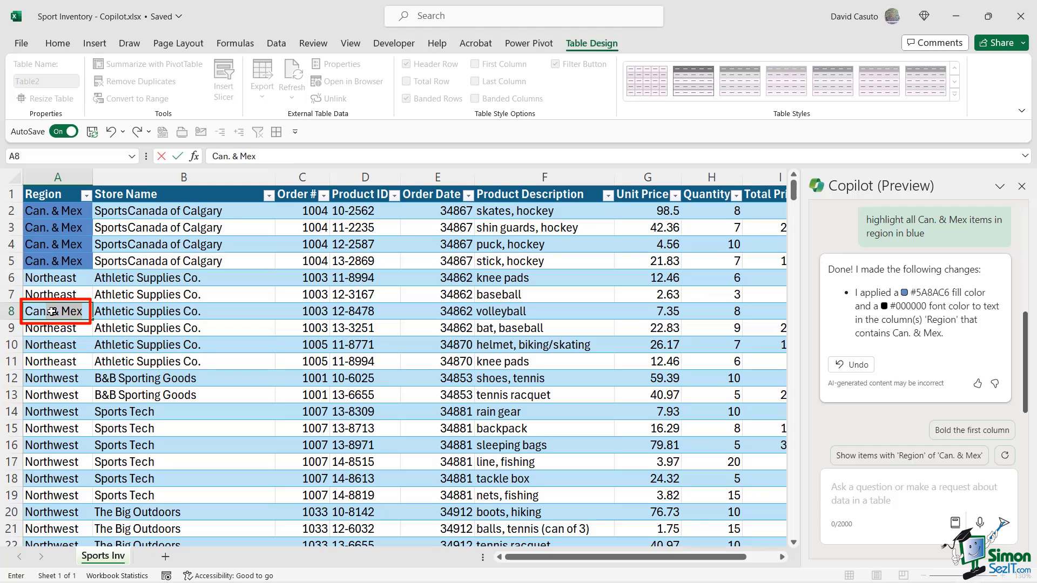
key(Return)
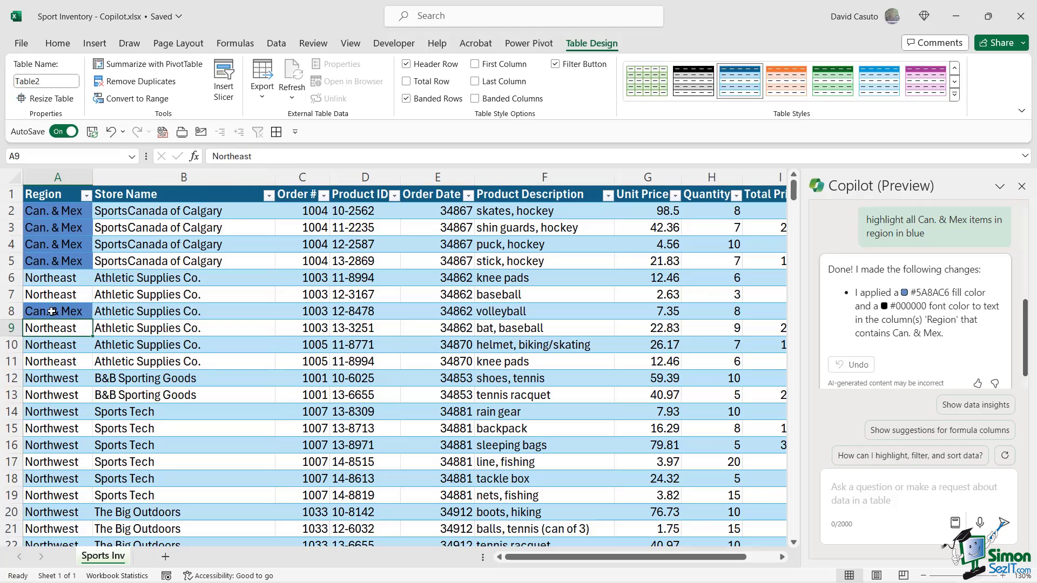
Step: Review the blue highlighting rule in the Conditional Formatting rules manager
click(57, 44)
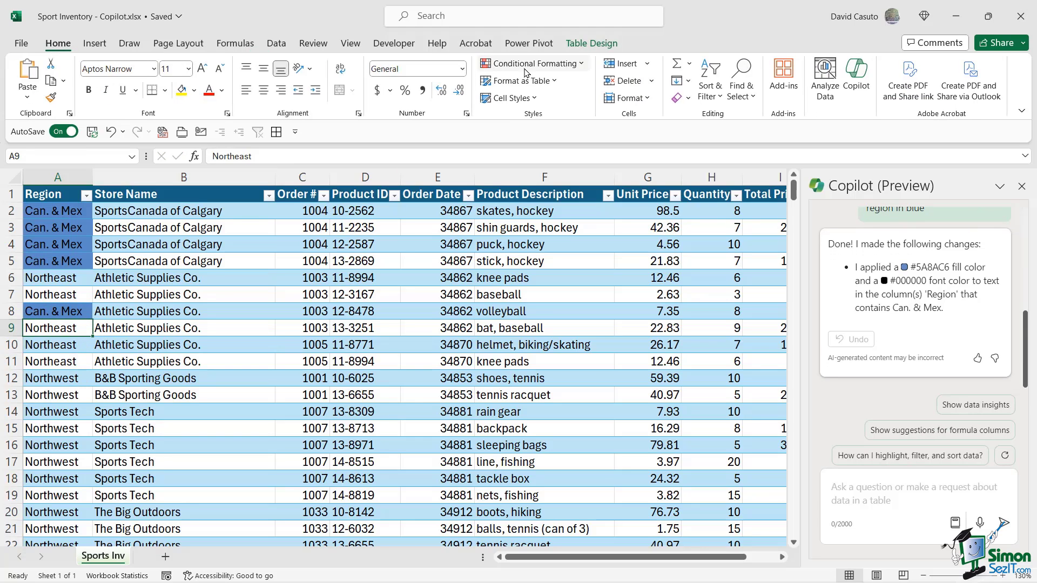
click(540, 64)
click(551, 261)
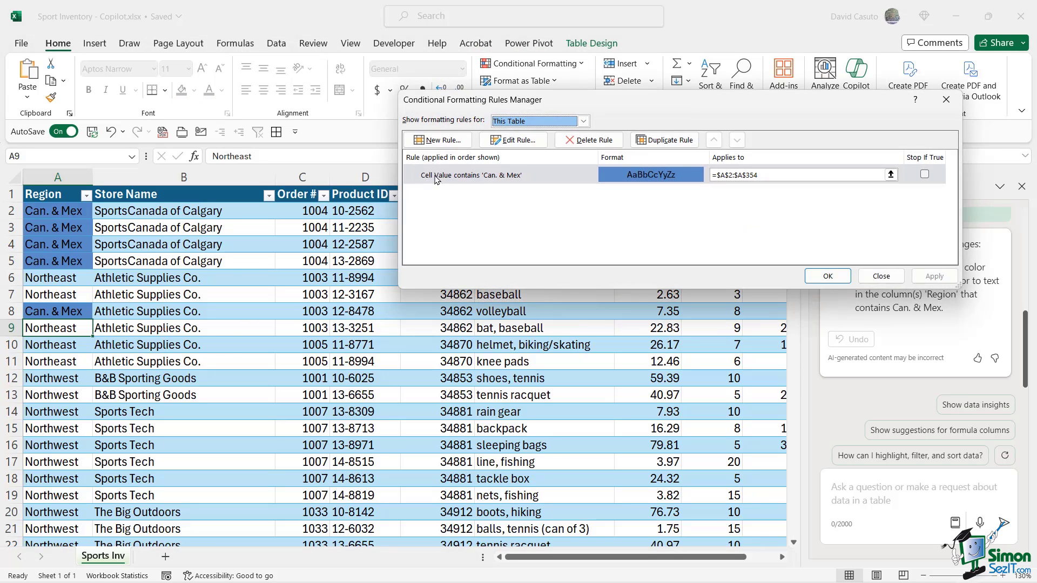
click(880, 275)
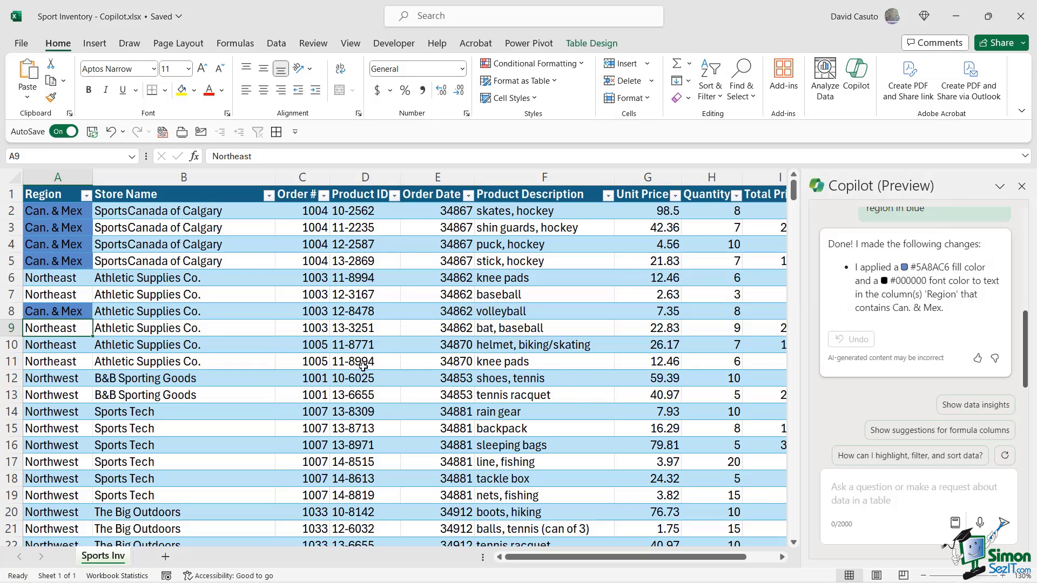
click(847, 492)
Step: Send Copilot the request 'Total unit price by Store name as a column chart'
text(Total unit price by Store name as a column chart)
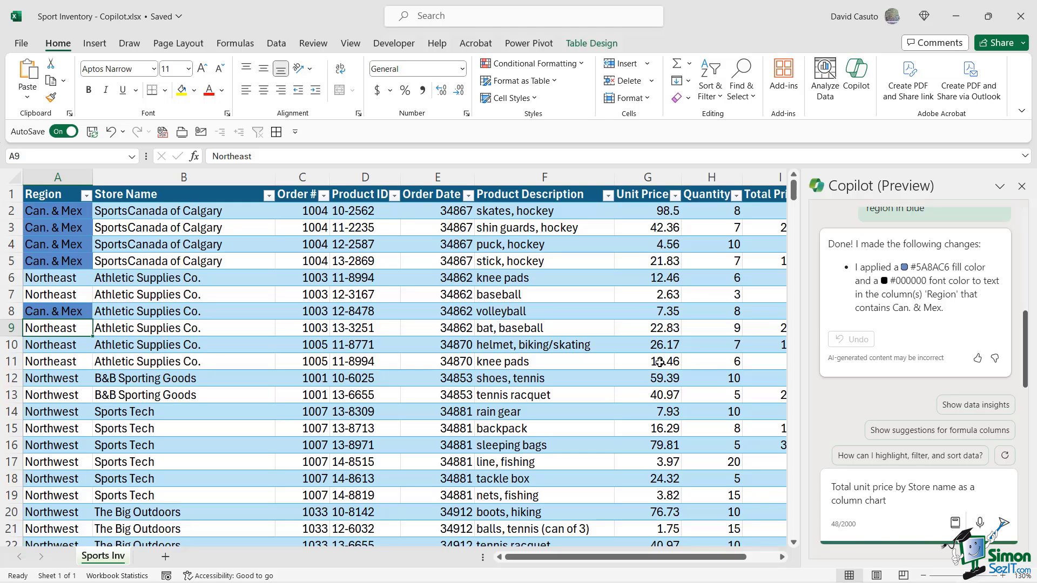
click(1003, 524)
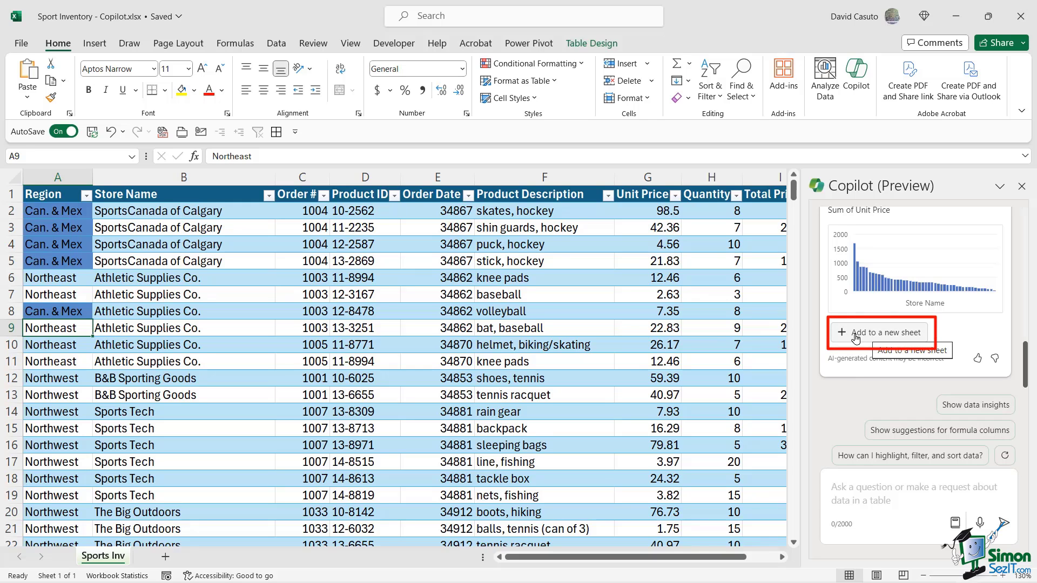
Step: Add Copilot's Sum of Unit Price by Store Name pivot table and chart to Sheet2, then inspect the Store Name filter
click(859, 336)
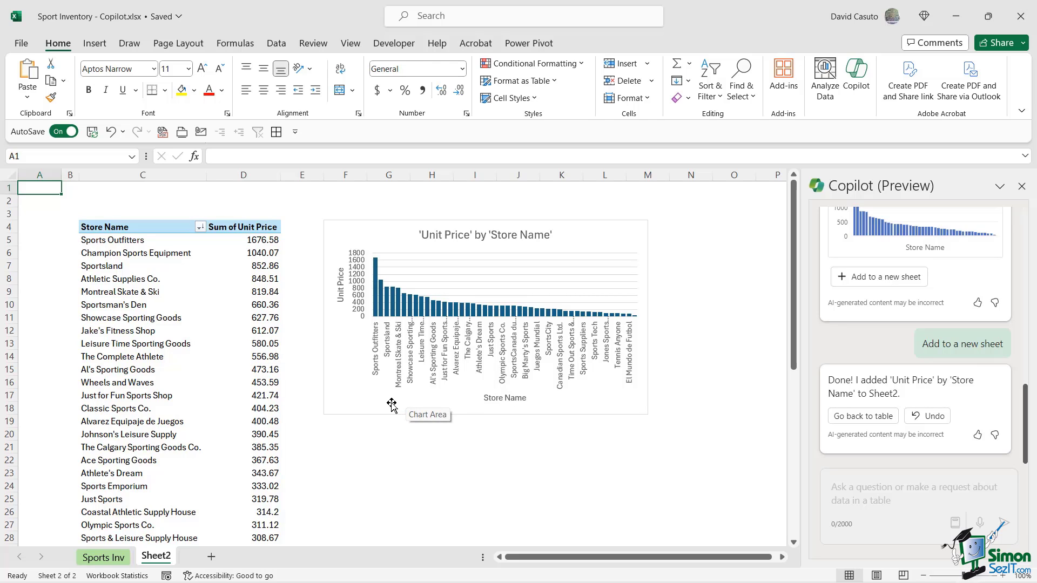
click(127, 295)
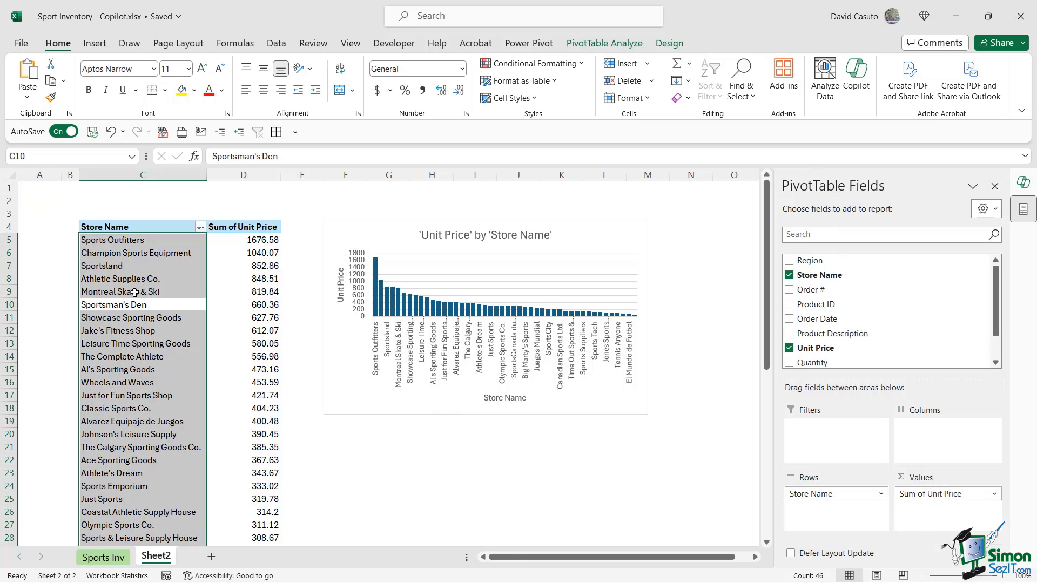
click(127, 293)
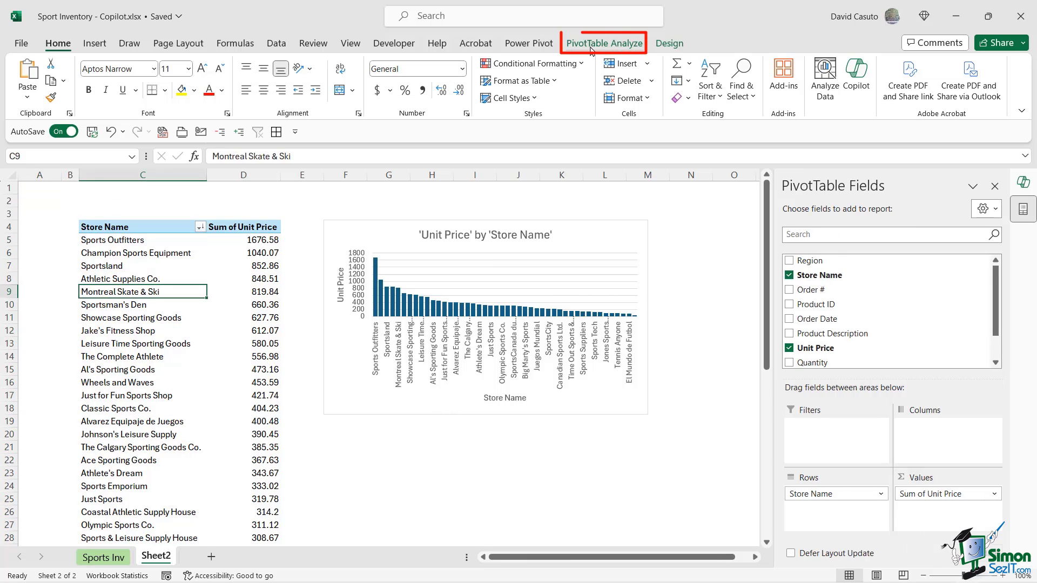
click(201, 229)
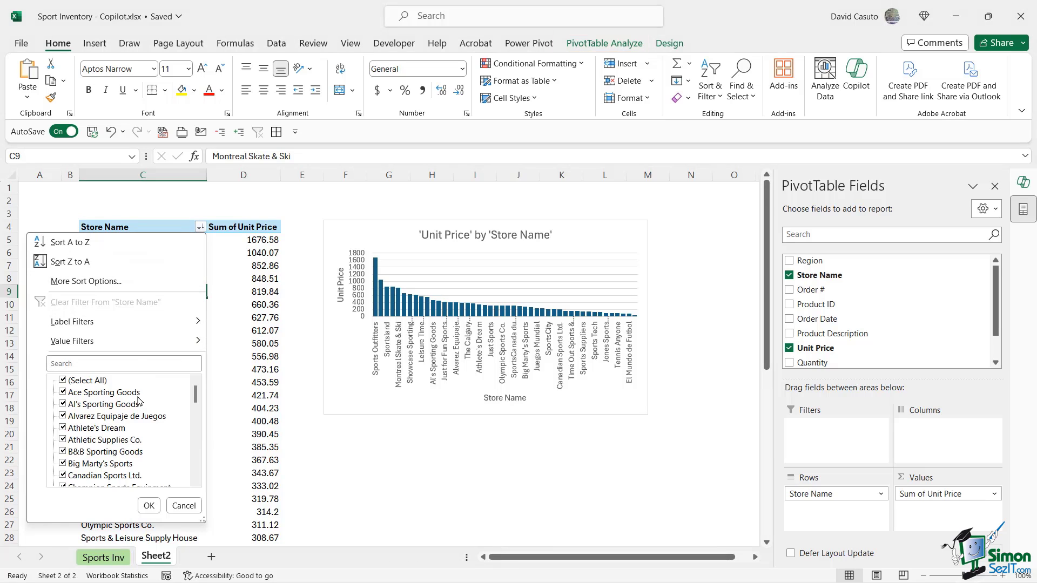
click(248, 272)
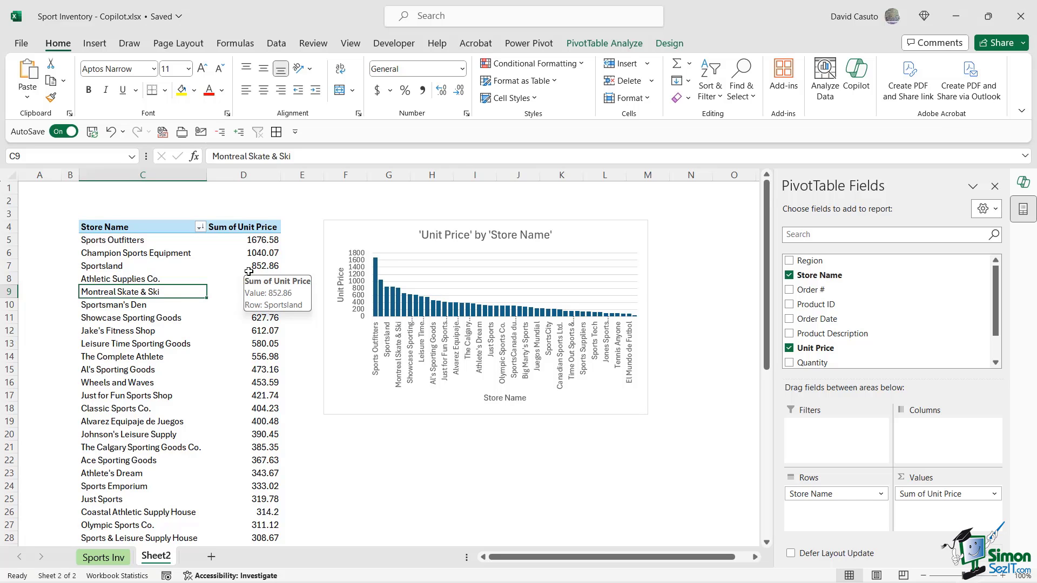
Step: Back on the Sports Inv sheet, ask Copilot for a new column of unit price times quantity
key(ctrl+Page_Up)
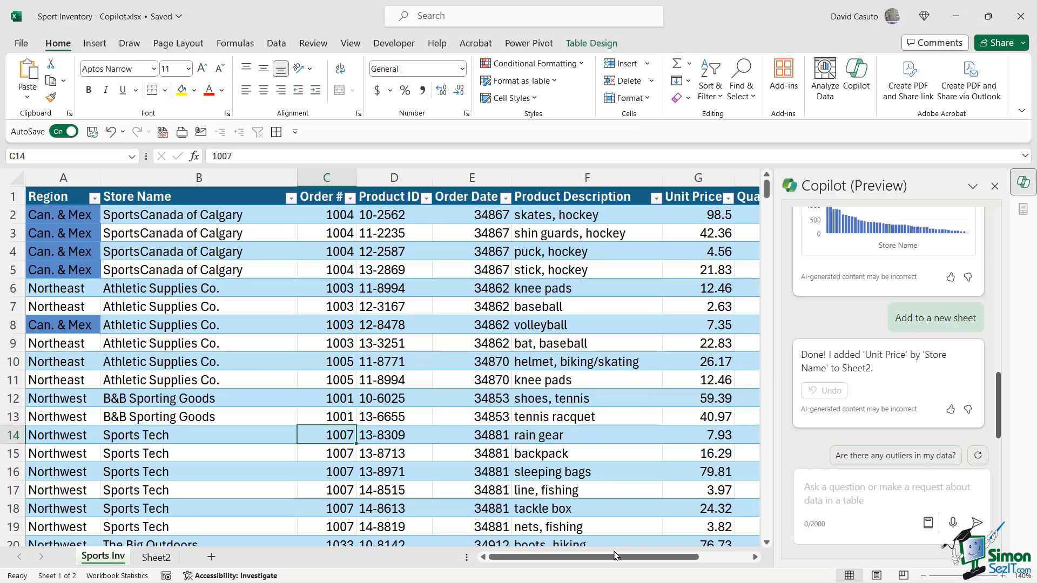
drag(611, 560, 663, 560)
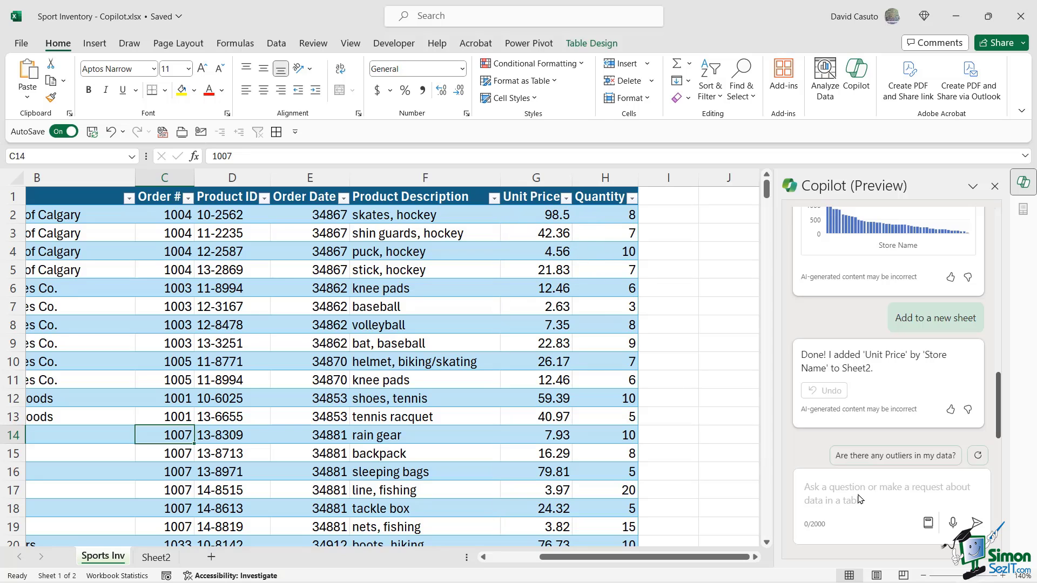
click(831, 492)
text(create a new column of the product of unit price and quantity)
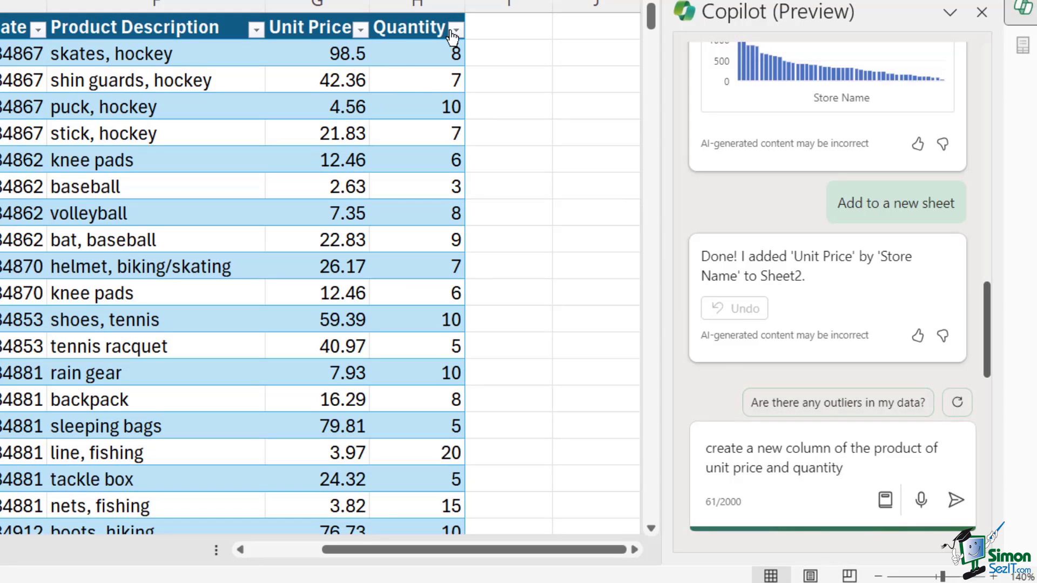
click(956, 500)
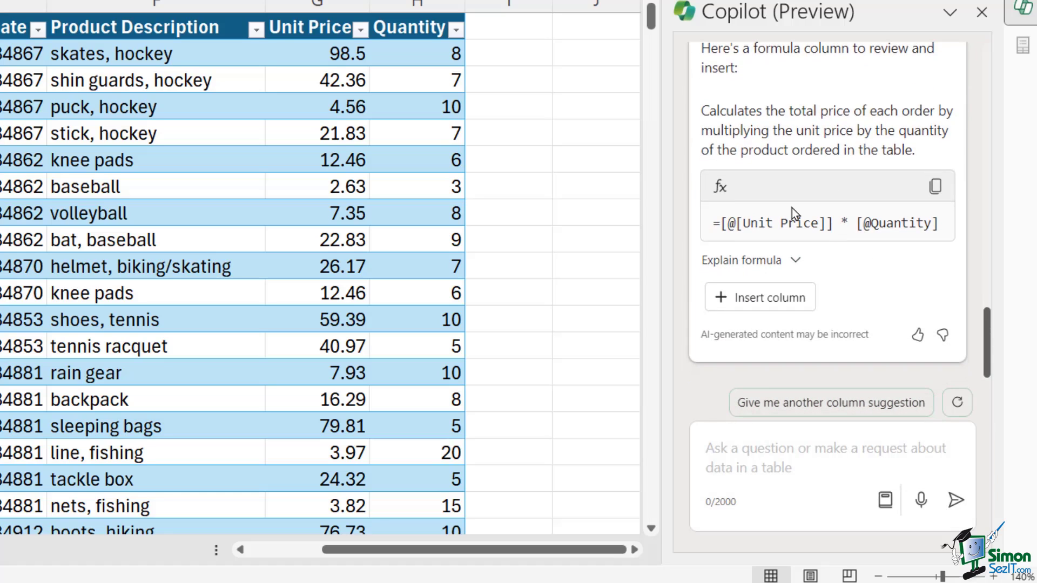
click(753, 303)
click(723, 300)
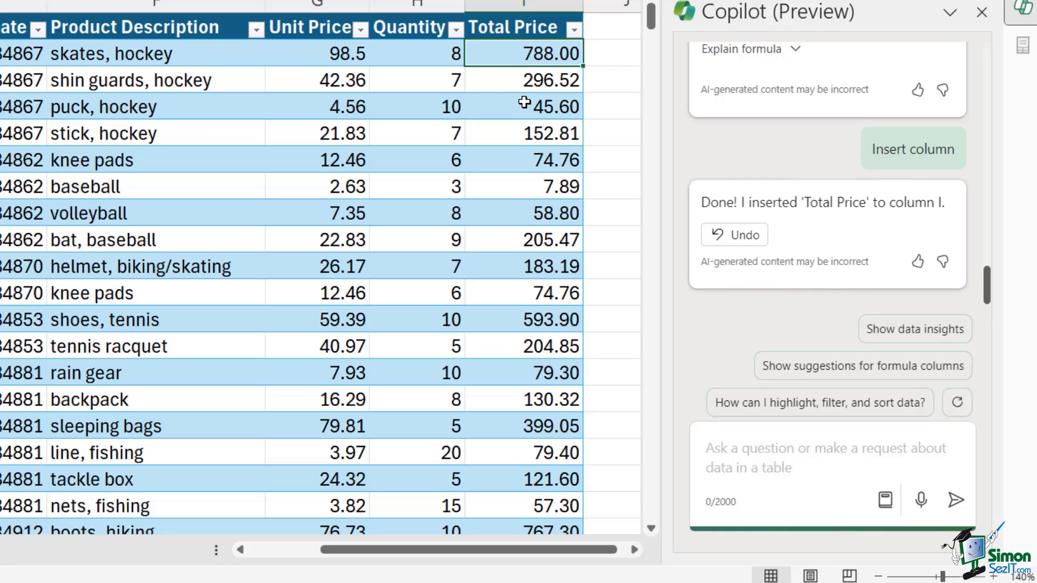
scroll(530, 167, down, 6)
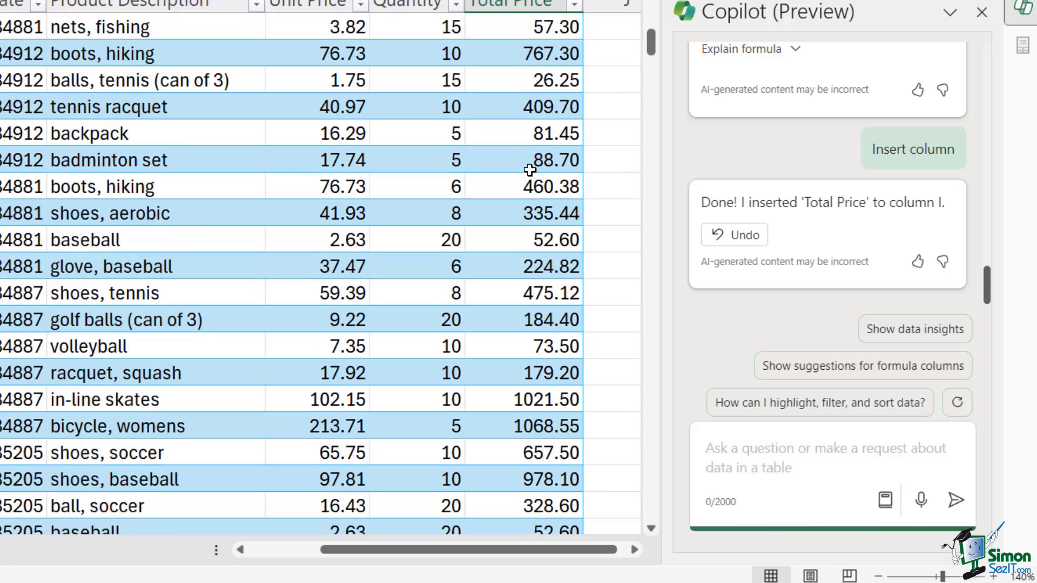
scroll(530, 168, up, 6)
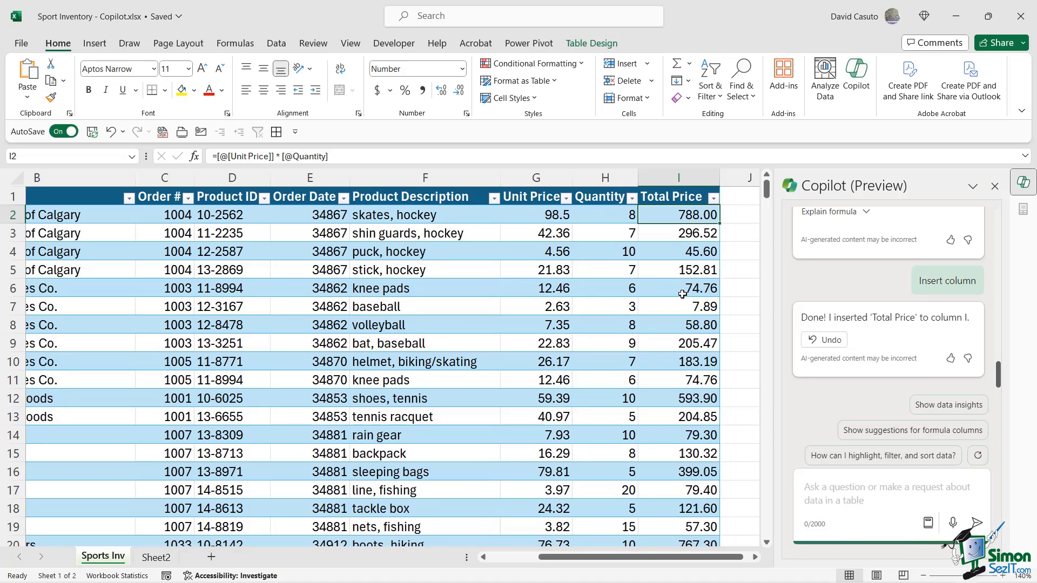
click(928, 524)
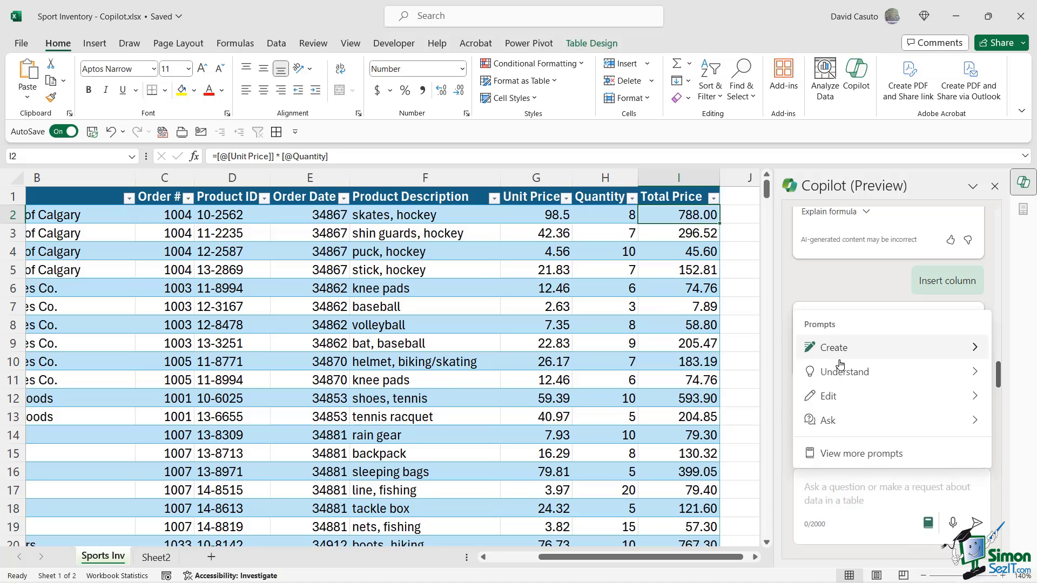
click(858, 454)
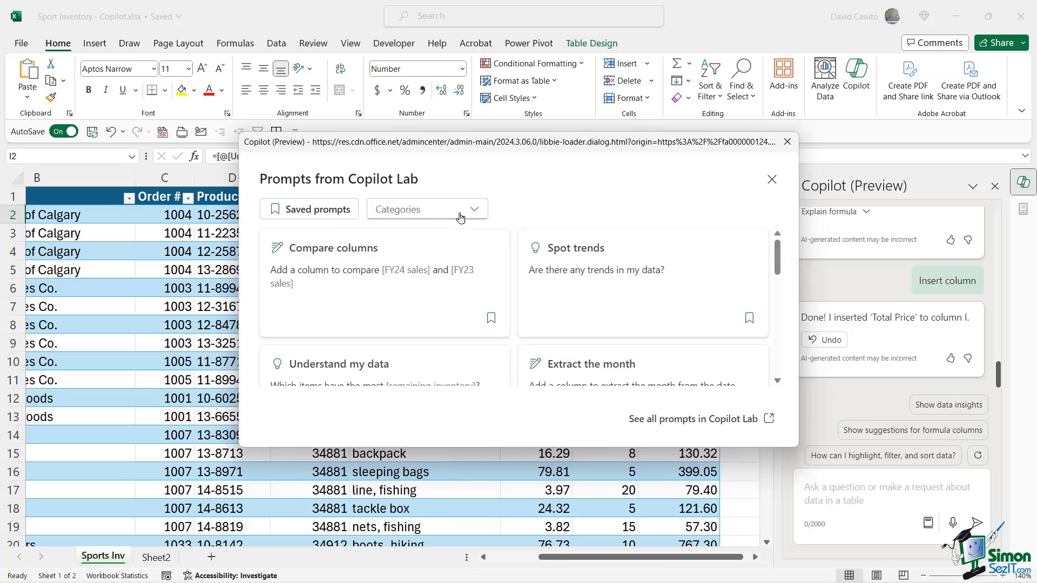
click(483, 205)
click(530, 193)
click(787, 142)
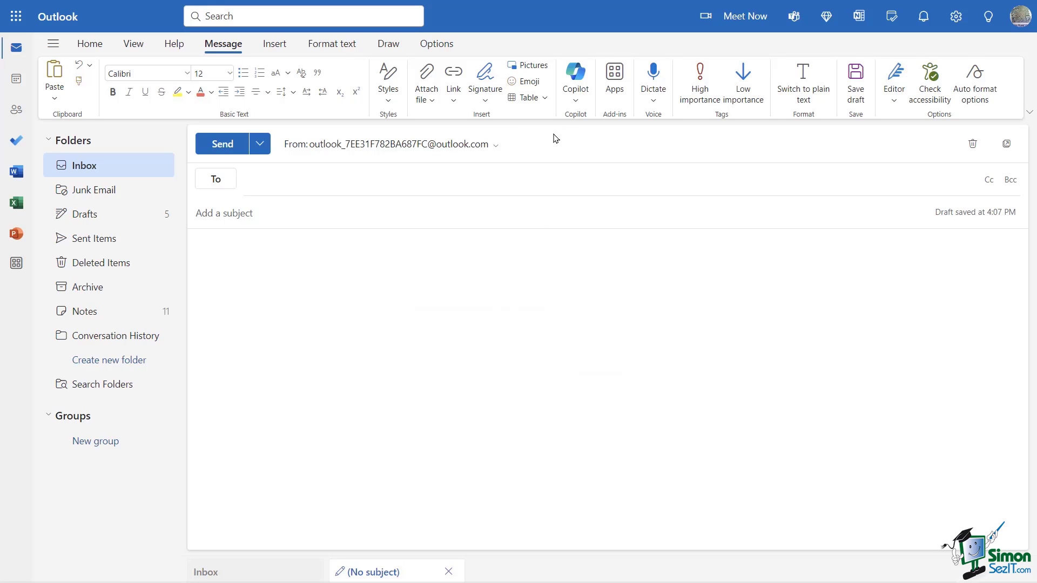
Step: Draft with Copilot a client reply on 24-hour service, support and warranty, using Formal tone and Long length
click(575, 100)
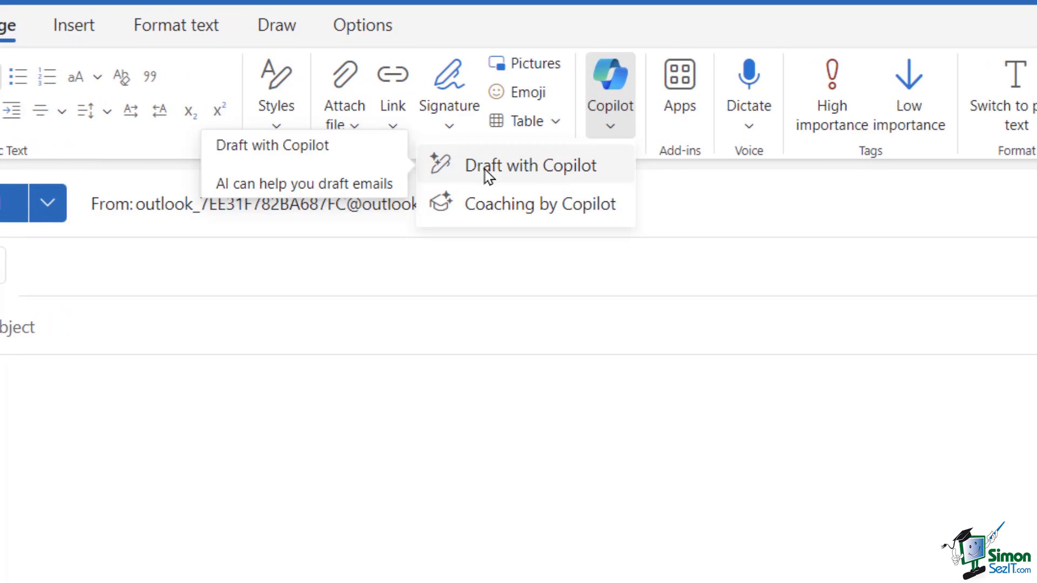
click(487, 173)
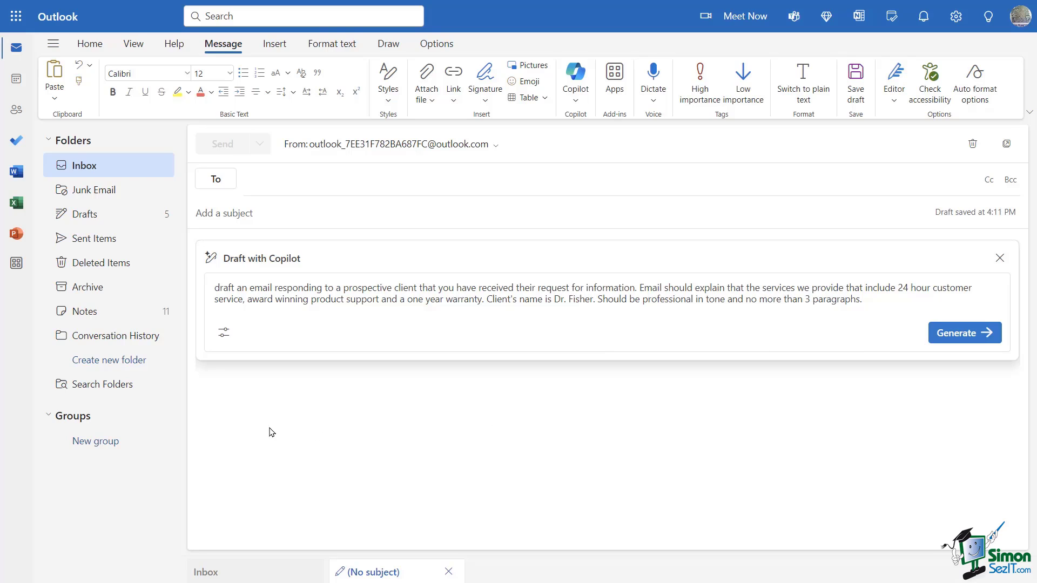
click(224, 335)
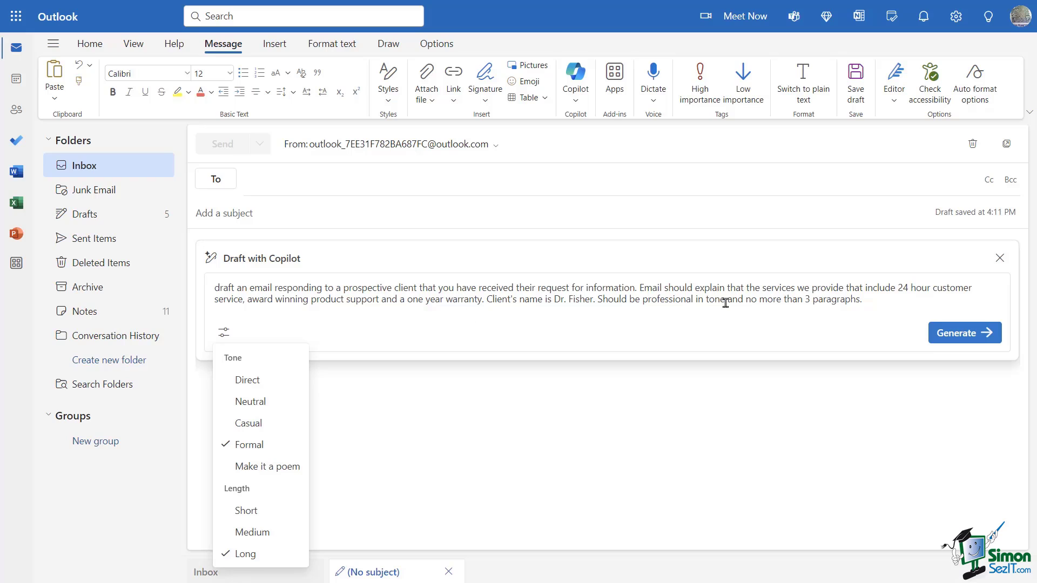
click(641, 300)
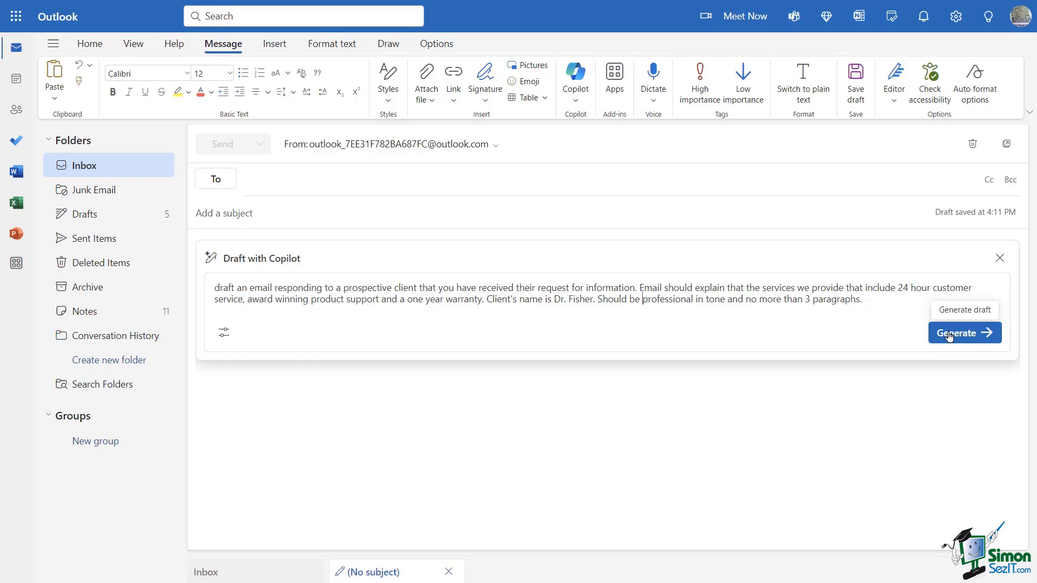
Step: Generate the Copilot reply draft and read through it to the closing meeting offer
click(949, 333)
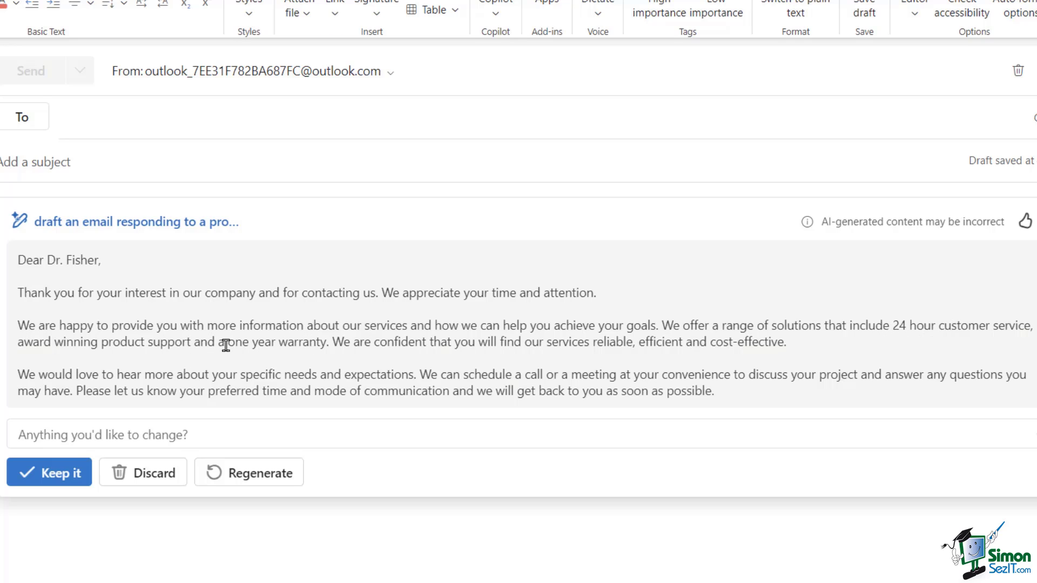
scroll(242, 344, down, 2)
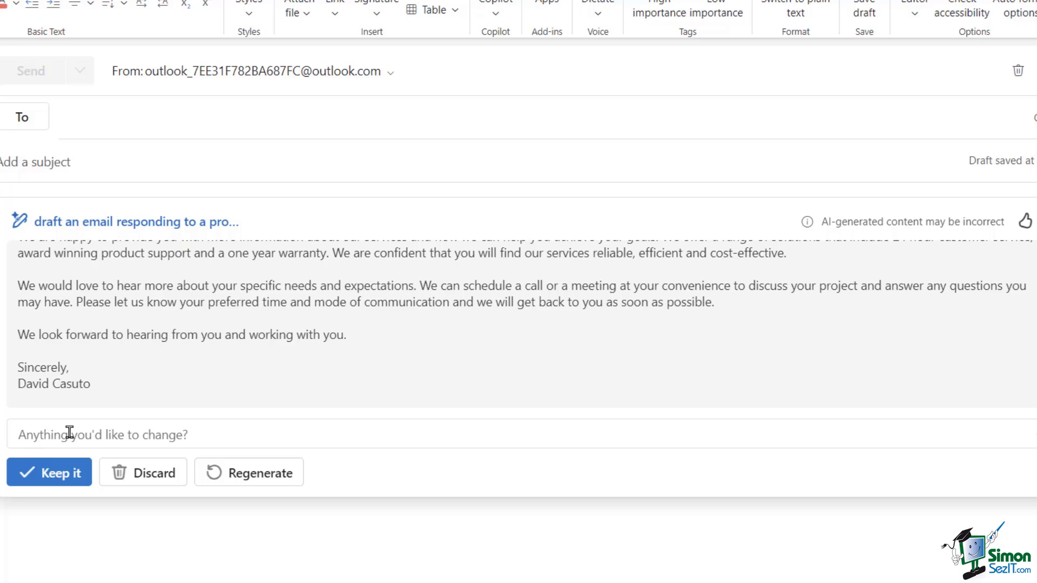
Step: Regenerate the draft, compare versions 1 and 2, and keep version 2 in the email body
click(255, 474)
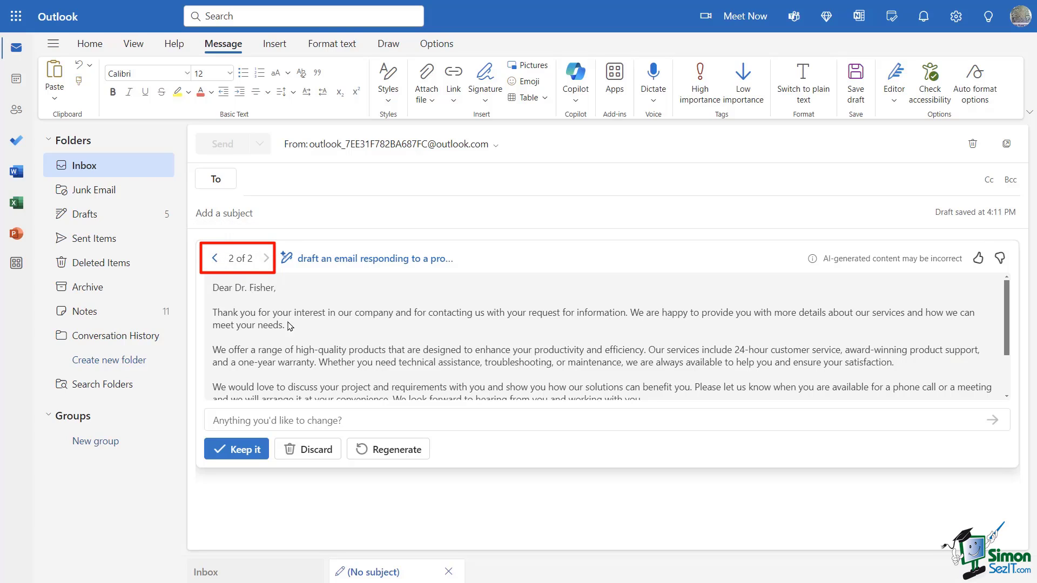
click(216, 260)
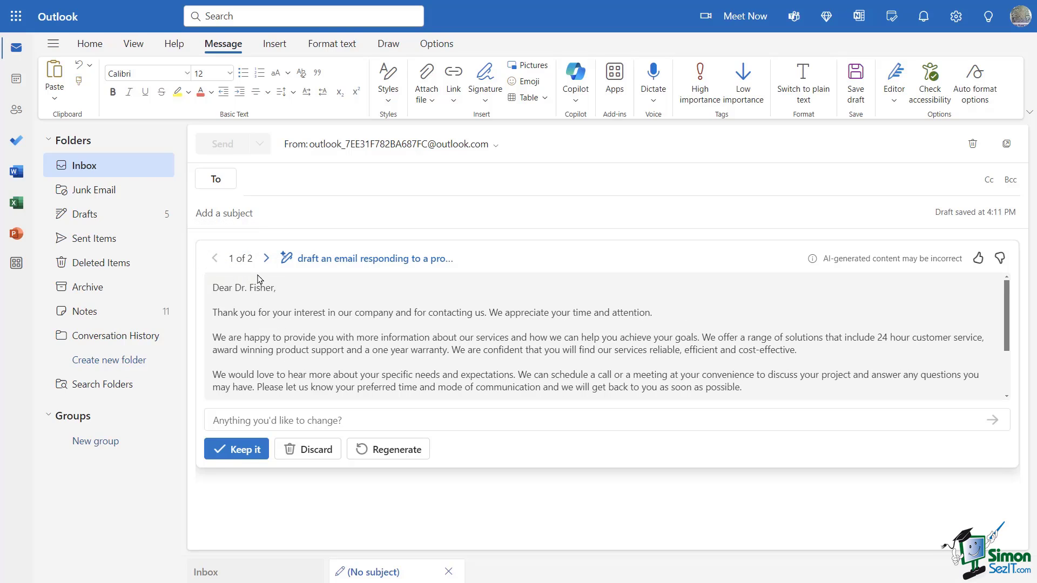
click(267, 260)
click(215, 259)
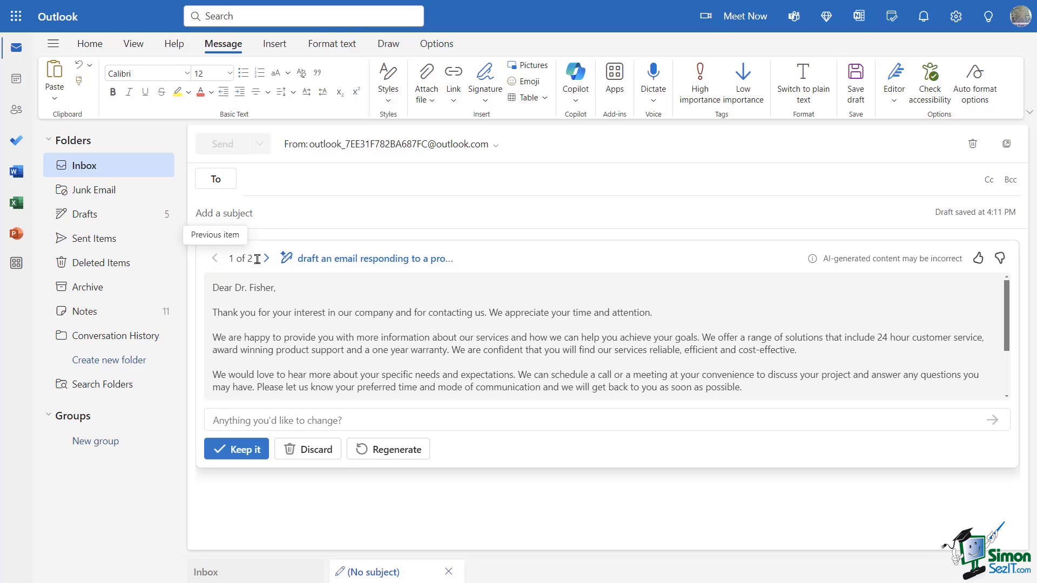
click(266, 259)
click(215, 258)
click(267, 260)
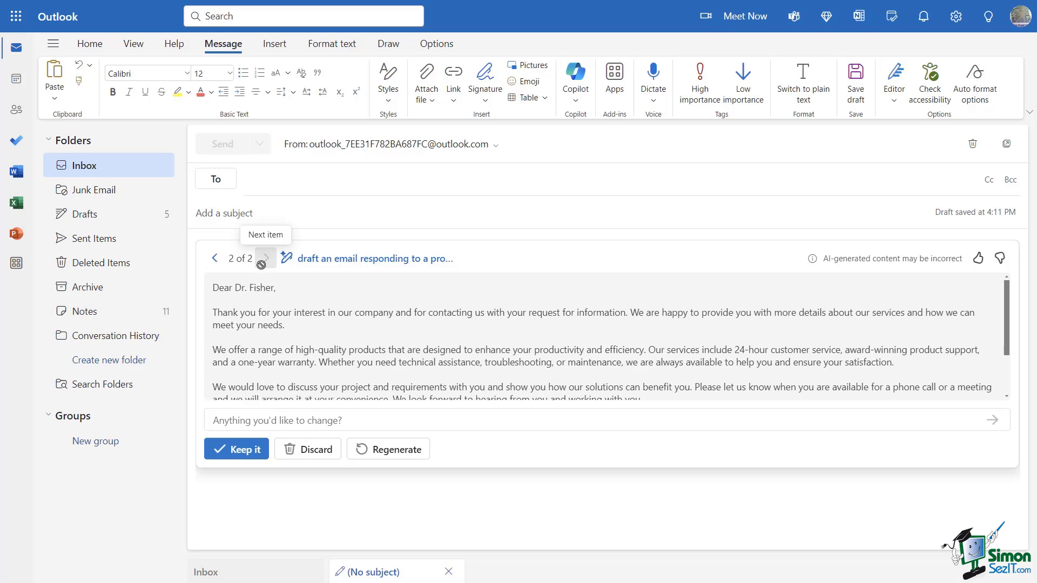
click(238, 448)
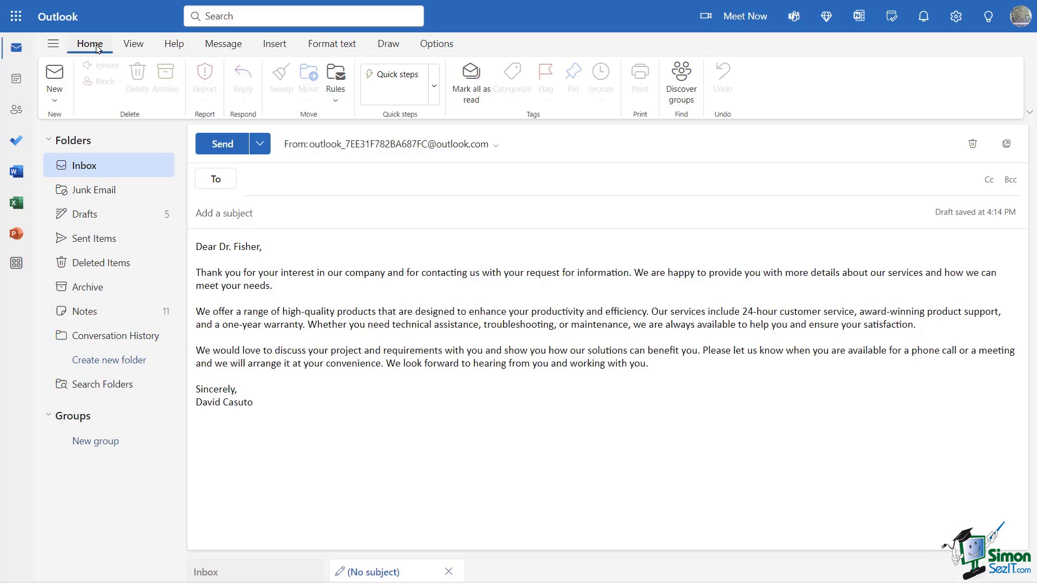
Step: Create a new email and paste in the reply citing 25 years of customer service and requesting a meeting
click(57, 79)
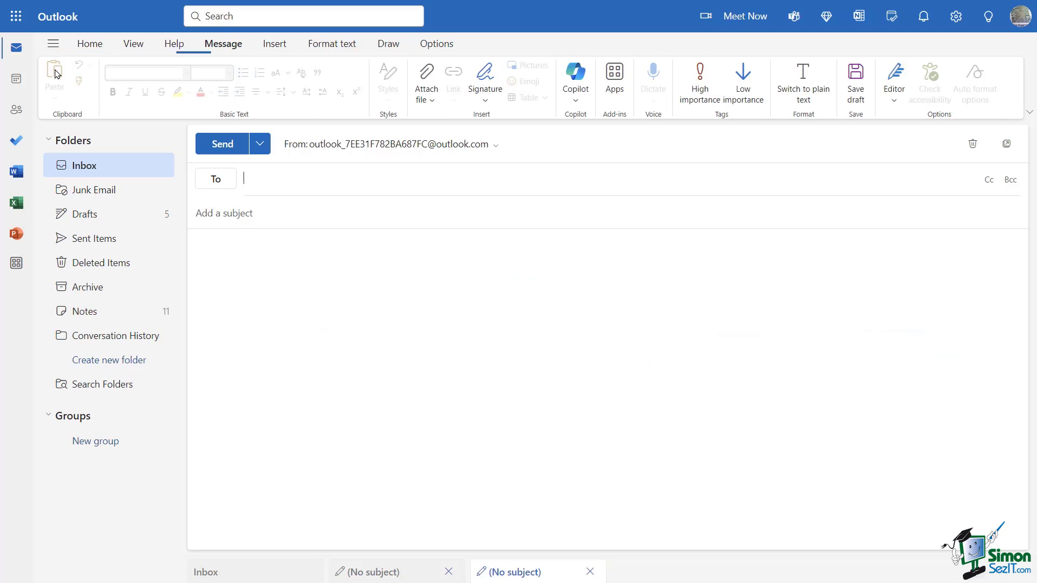
click(243, 267)
text(Thanks a lot for your email. We are excited to work with you and think we can make you and your clients very happy. We have a reputation for providing good customer service and pride ourselves on satisfying our customers for 25 years. Please respond when you can and let’s set up a meeting soon.)
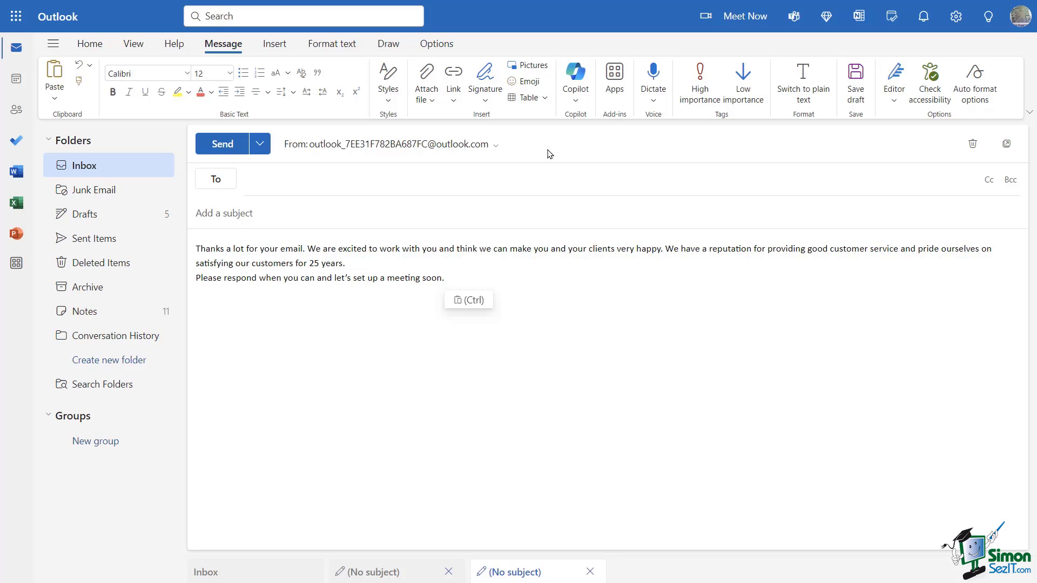
click(576, 95)
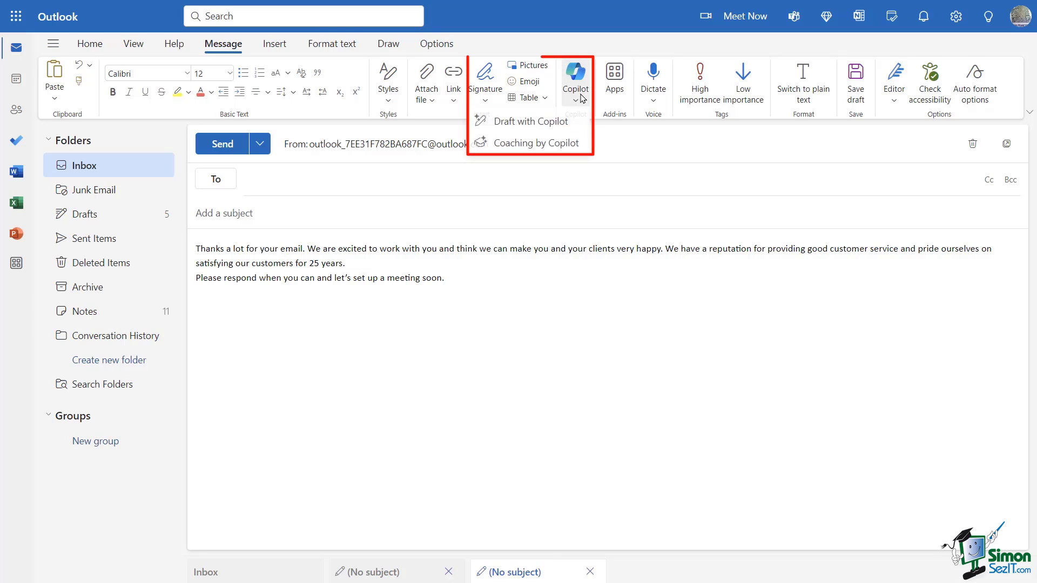
Step: Run Coaching by Copilot on the reply and read its Tone feedback flagging an unenthusiastic tone
click(516, 144)
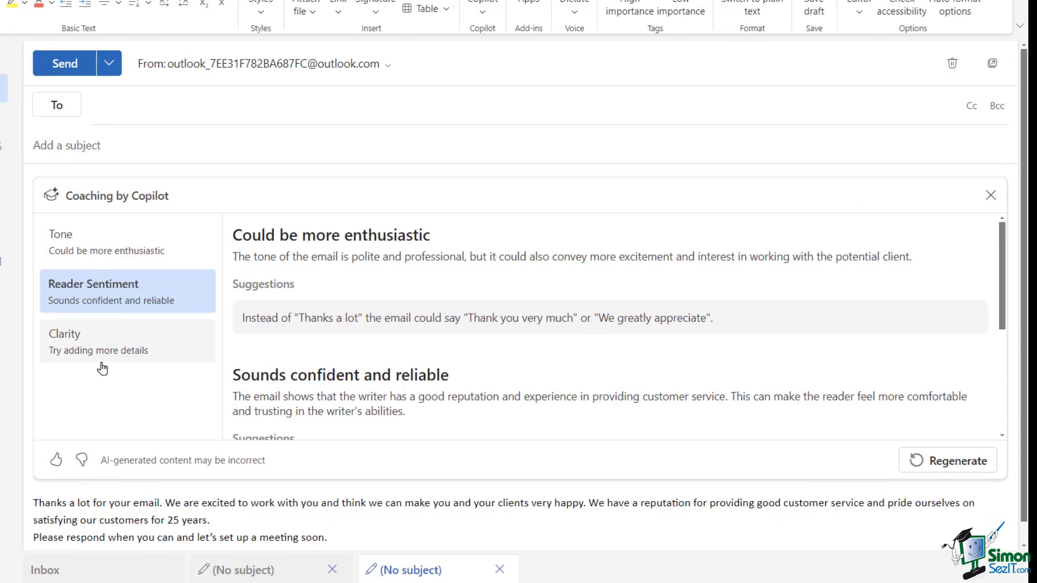
click(100, 247)
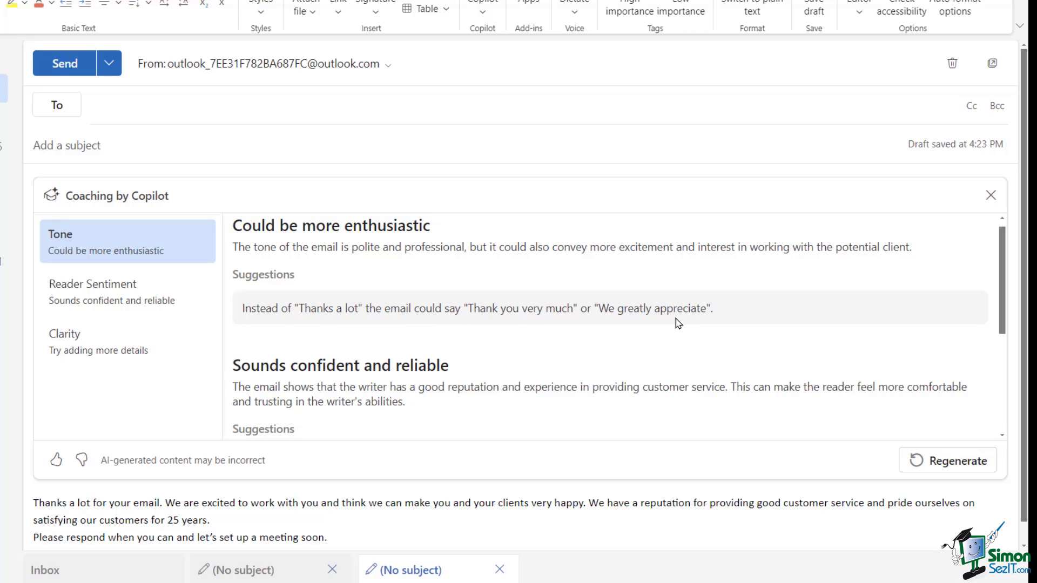
scroll(576, 352, down, 1)
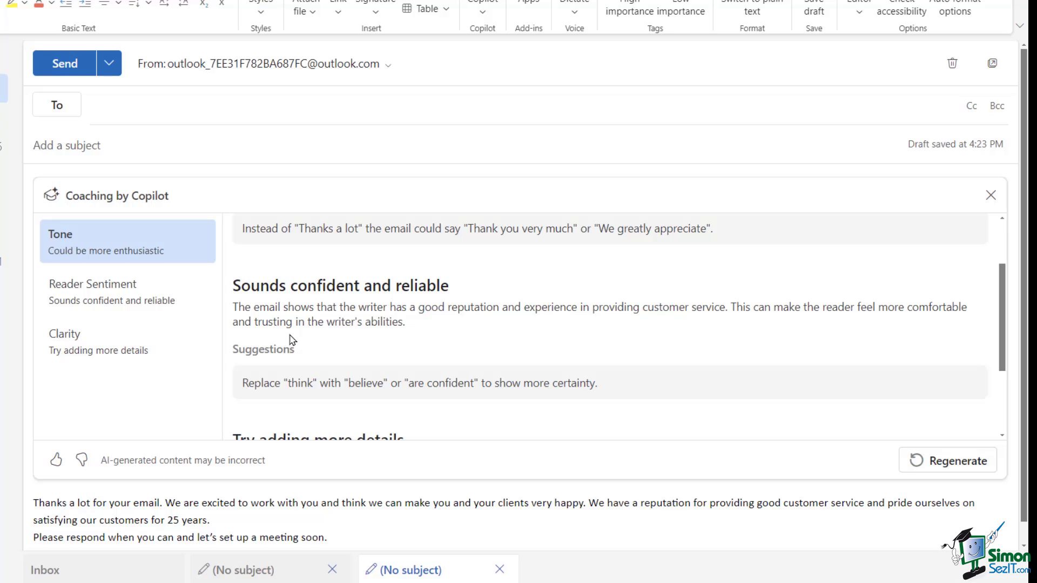
scroll(346, 355, down, 2)
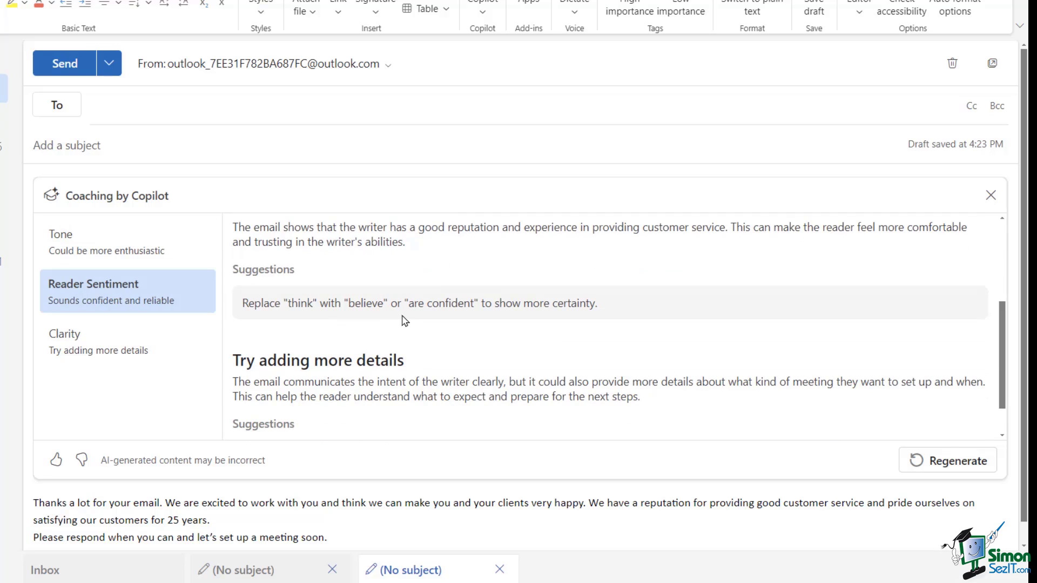
scroll(328, 339, down, 1)
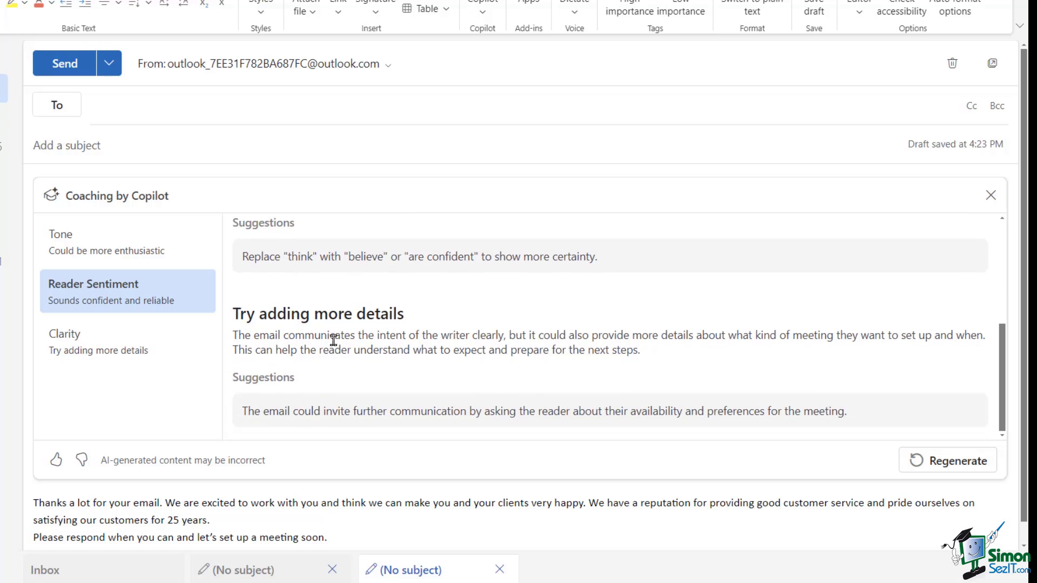
scroll(321, 341, down, 1)
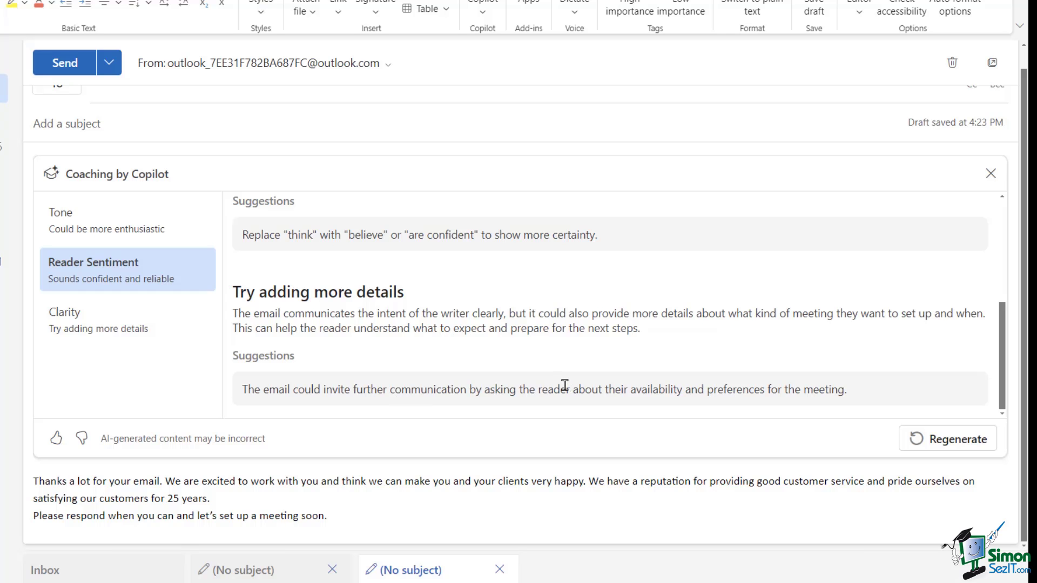
Step: Show the Clarity advice on service examples and the recipient's availability, then return to the email body
click(64, 319)
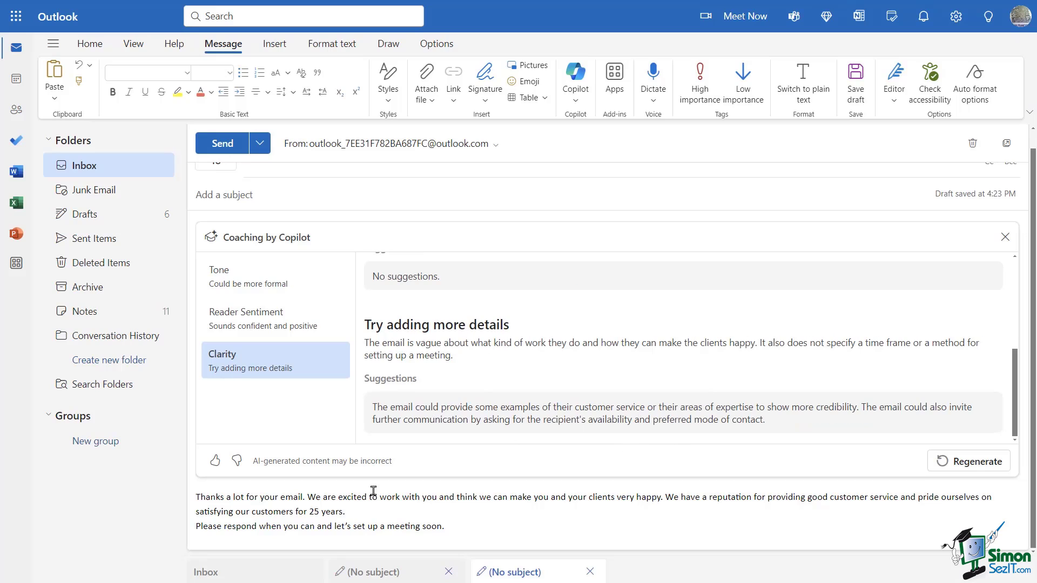
click(259, 506)
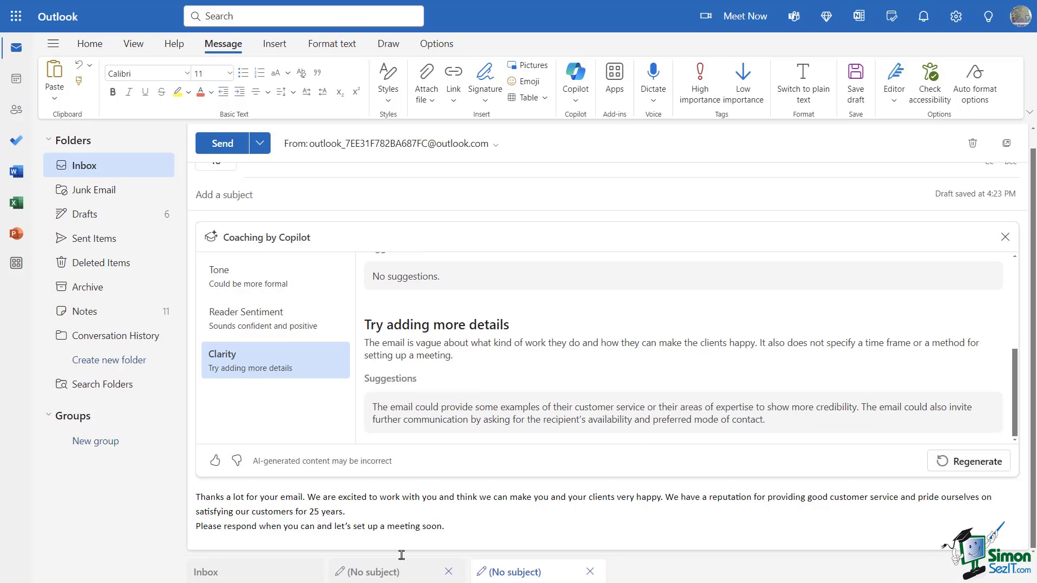